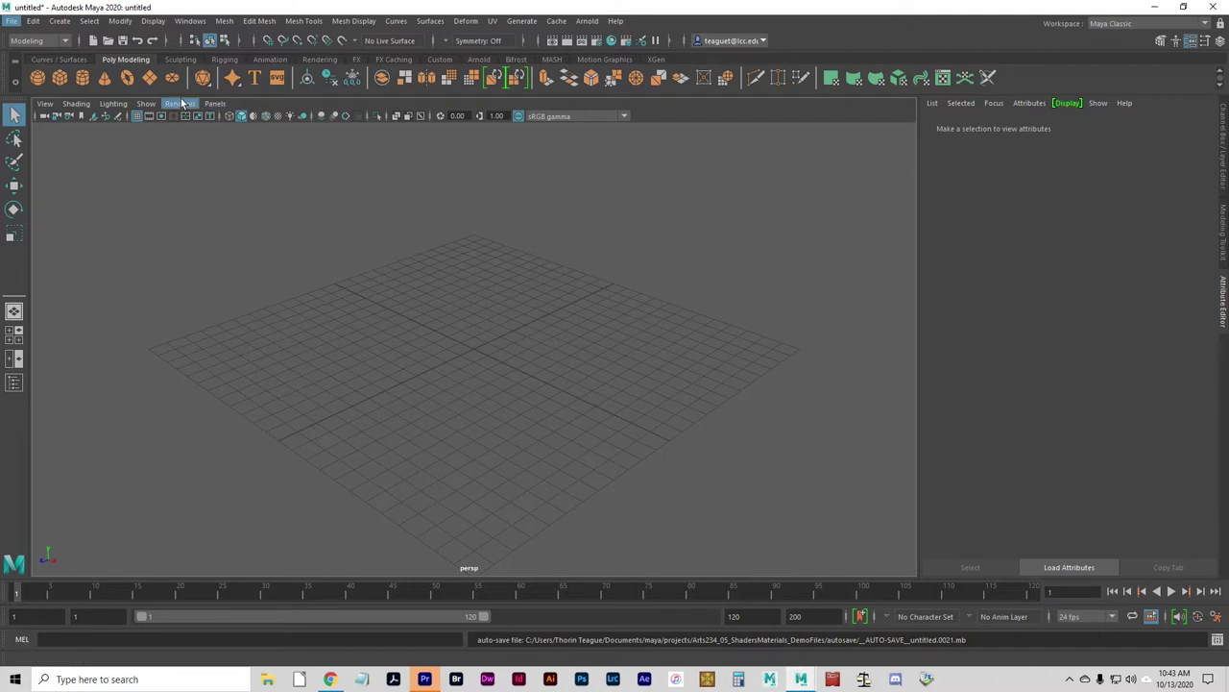
# - Create a polygon sphere at the grid's centre and scale it uniformly to about 5.88
pyautogui.click(37, 78)
pyautogui.press('r')
pyautogui.moveTo(474, 349); pyautogui.dragTo(547, 347)
# - Assign a new Phong material to the sphere and name the material bump
pyautogui.moveTo(526, 317); pyautogui.dragTo(528, 647, button='right')
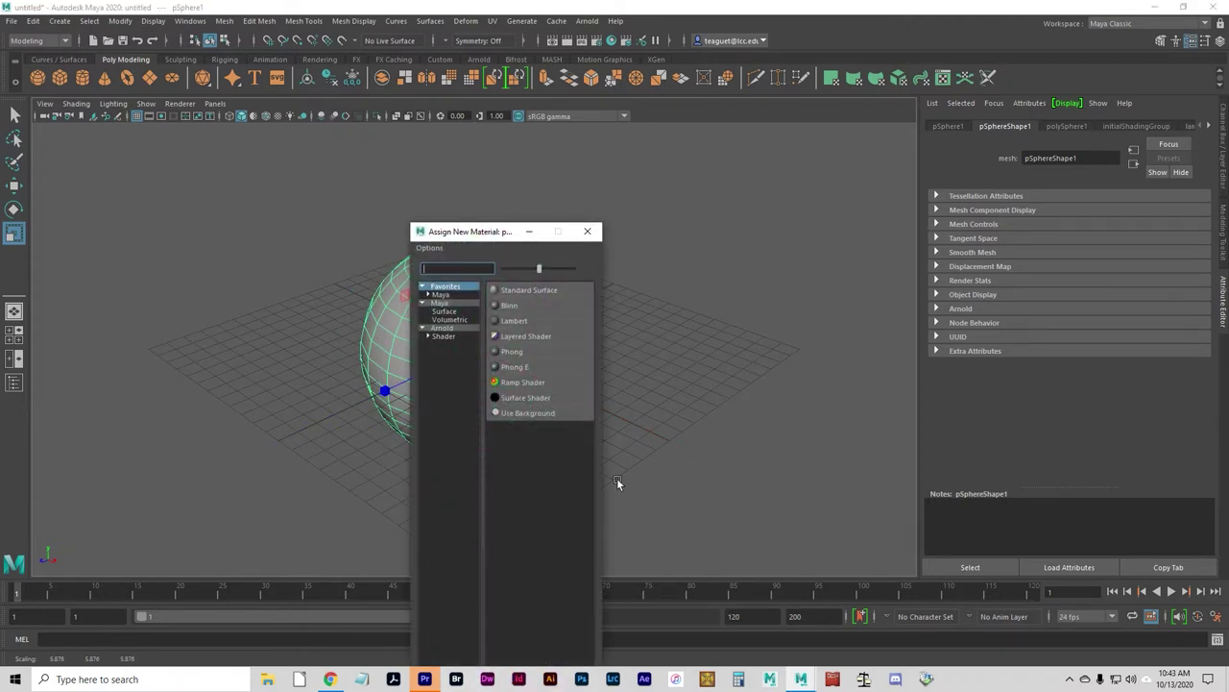
pyautogui.click(538, 351)
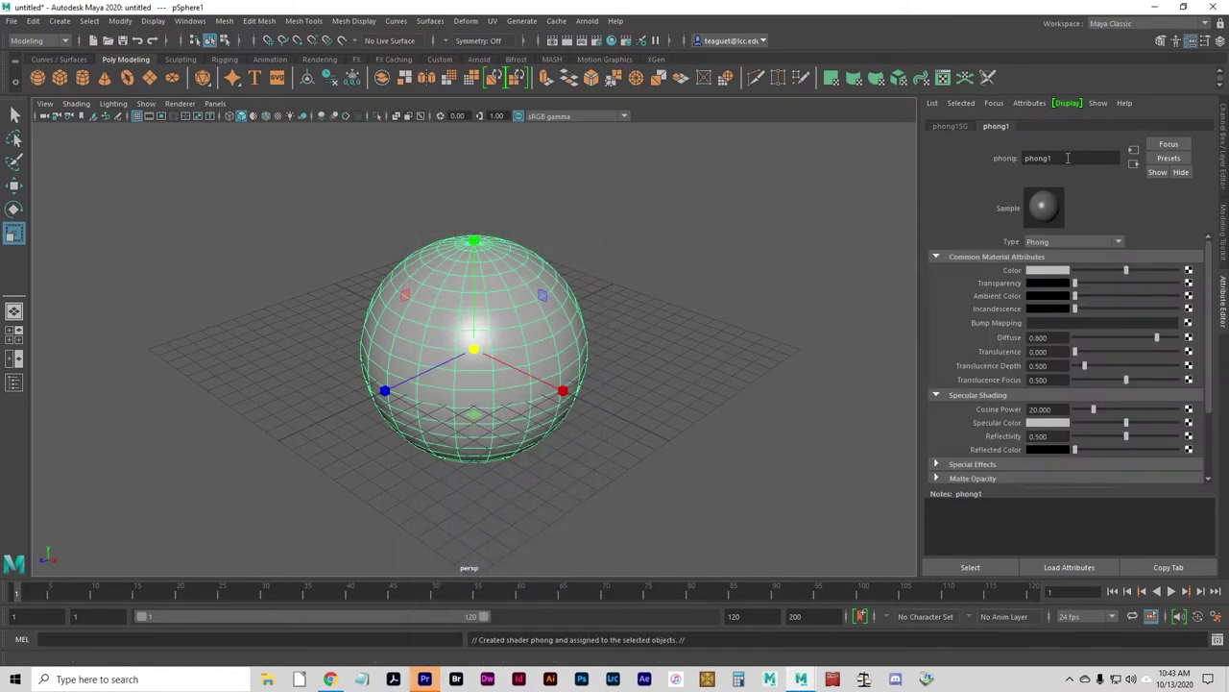
pyautogui.doubleClick(1066, 158)
pyautogui.write('bump')
pyautogui.press('Return')
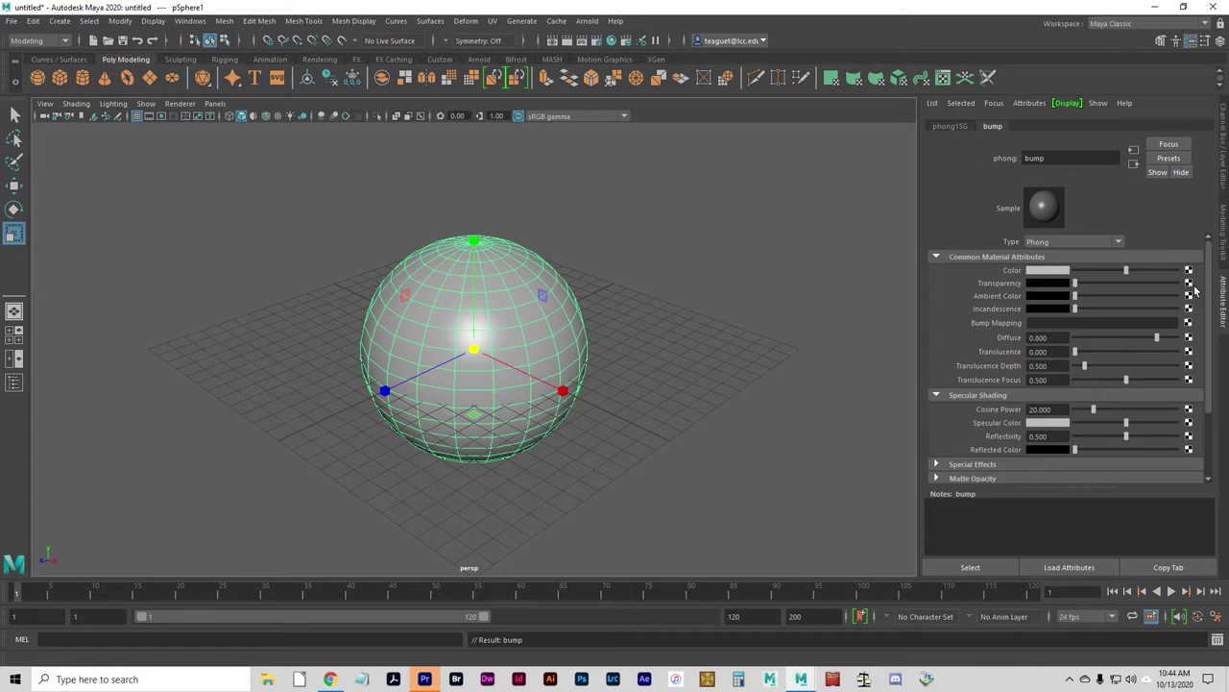
# - Connect a Fractal texture to the Bump Mapping attribute of the sphere's Phong material
pyautogui.click(1006, 321)
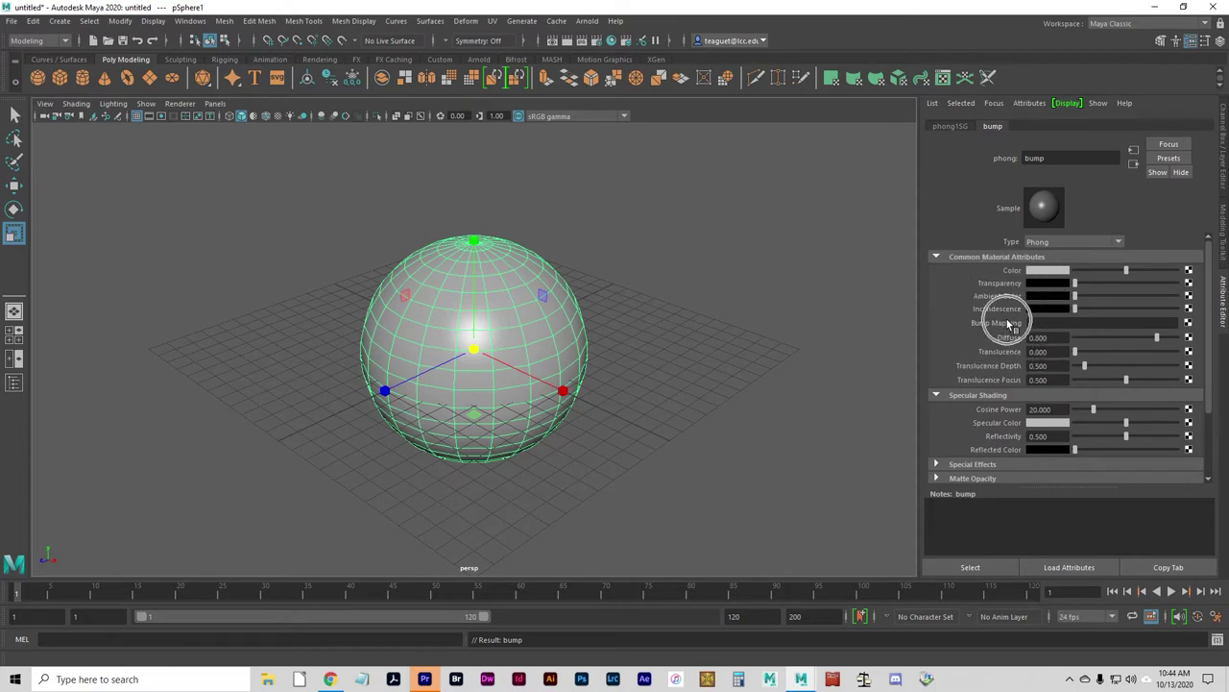
pyautogui.click(1190, 325)
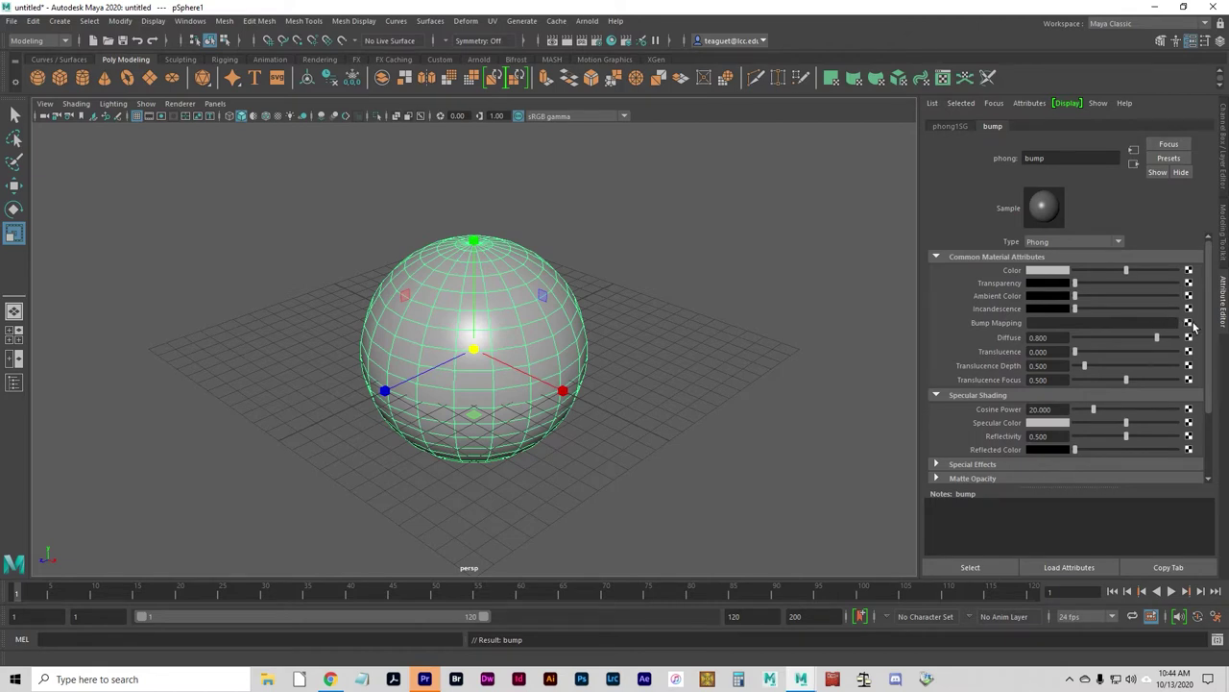
pyautogui.click(1189, 325)
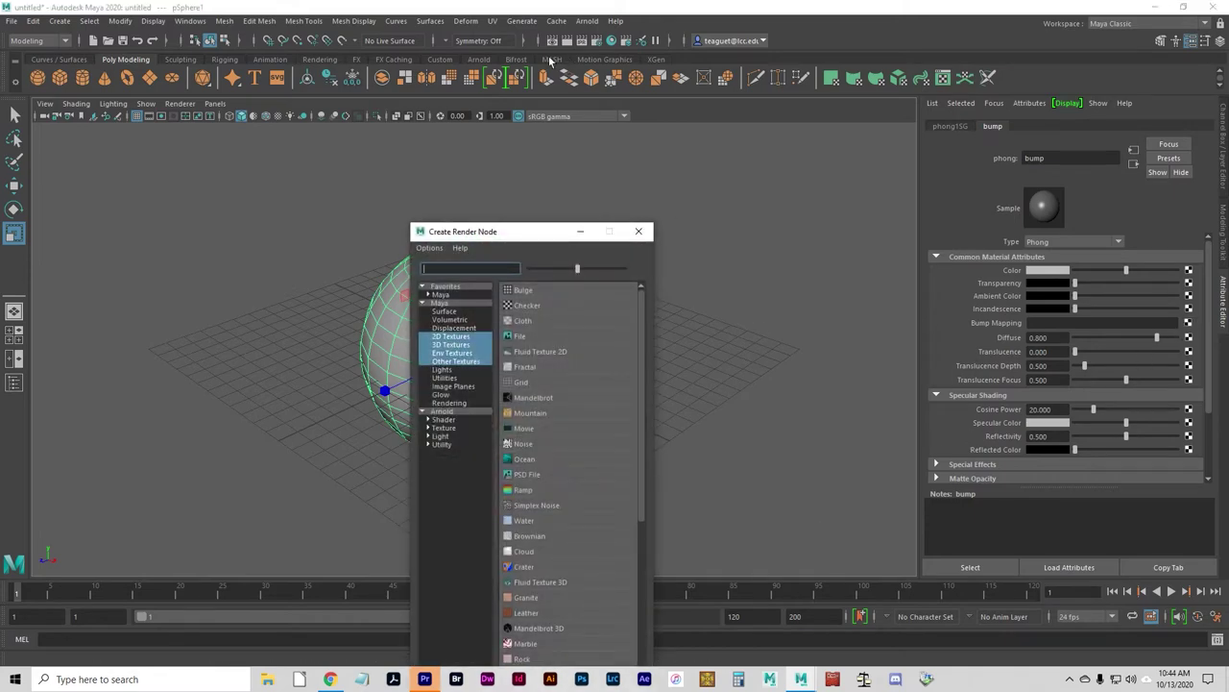
pyautogui.moveTo(504, 234); pyautogui.dragTo(712, 134)
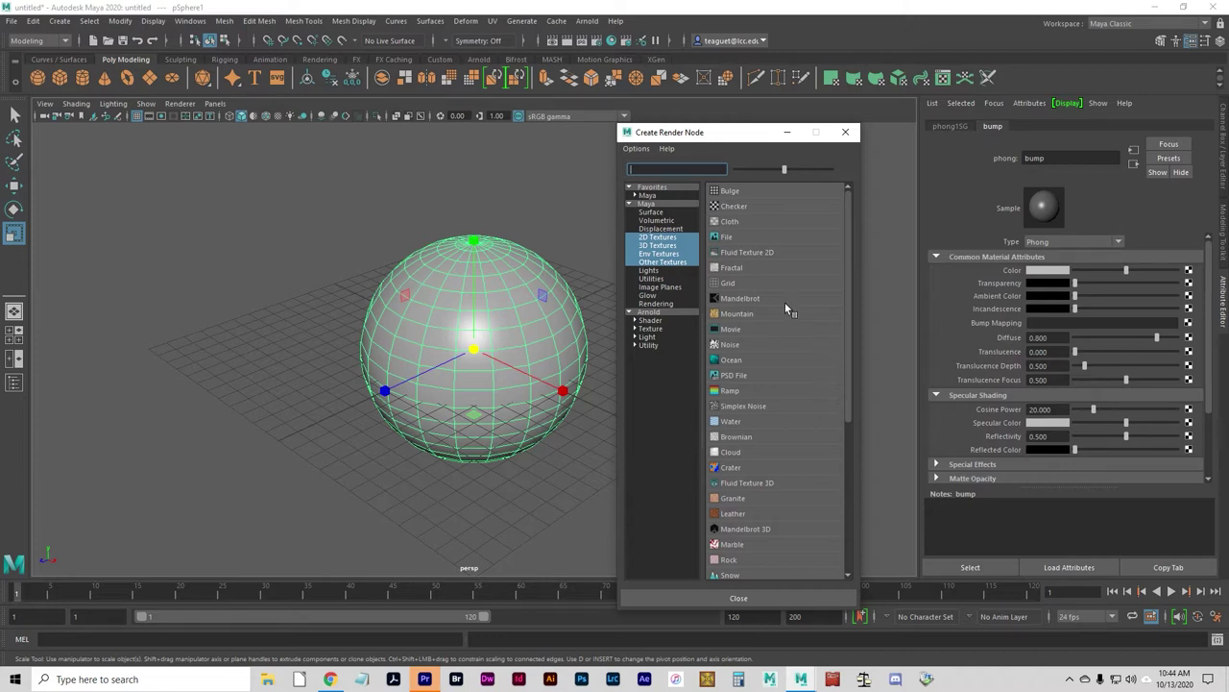
pyautogui.click(730, 268)
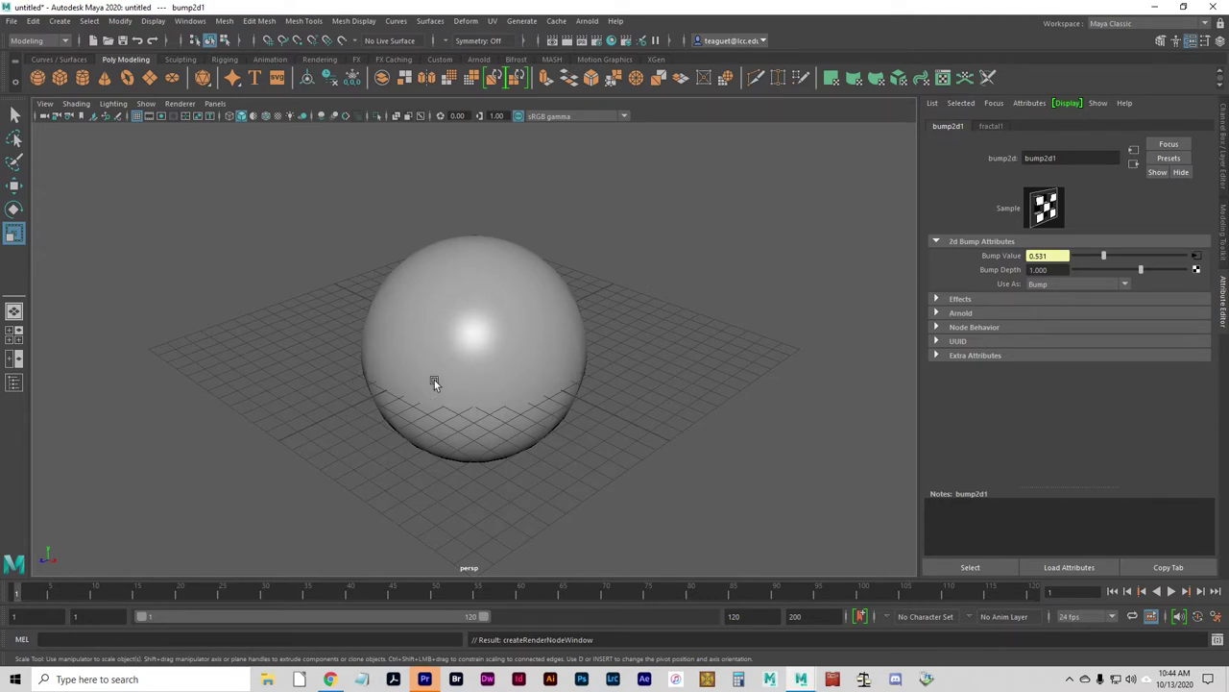
# - Render a test frame of the bumpy sphere and turn on textured display in the perspective view
pyautogui.click(567, 41)
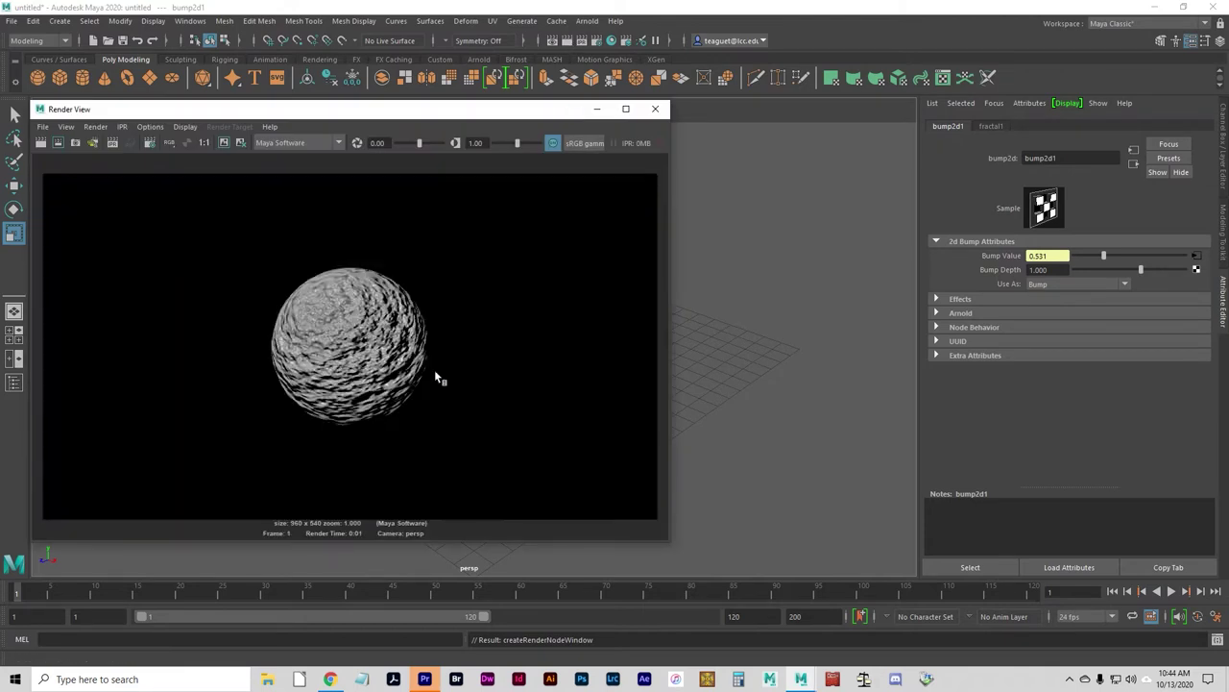
pyautogui.click(655, 108)
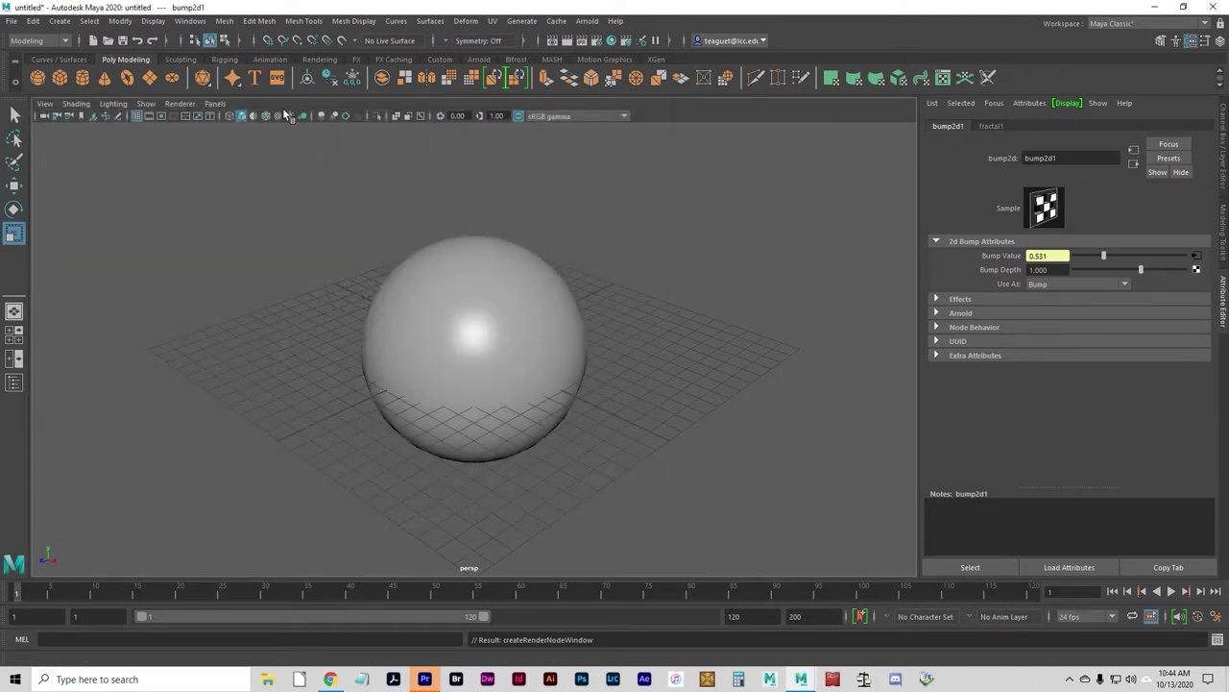
pyautogui.click(281, 115)
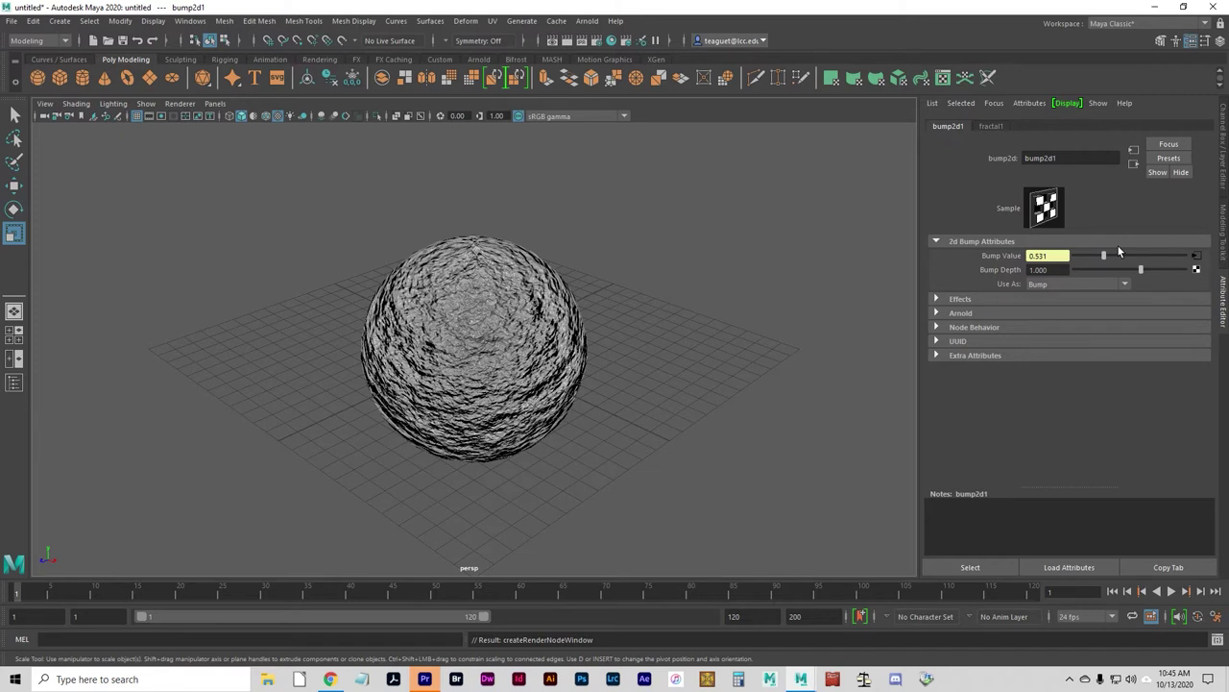
pyautogui.press('4')
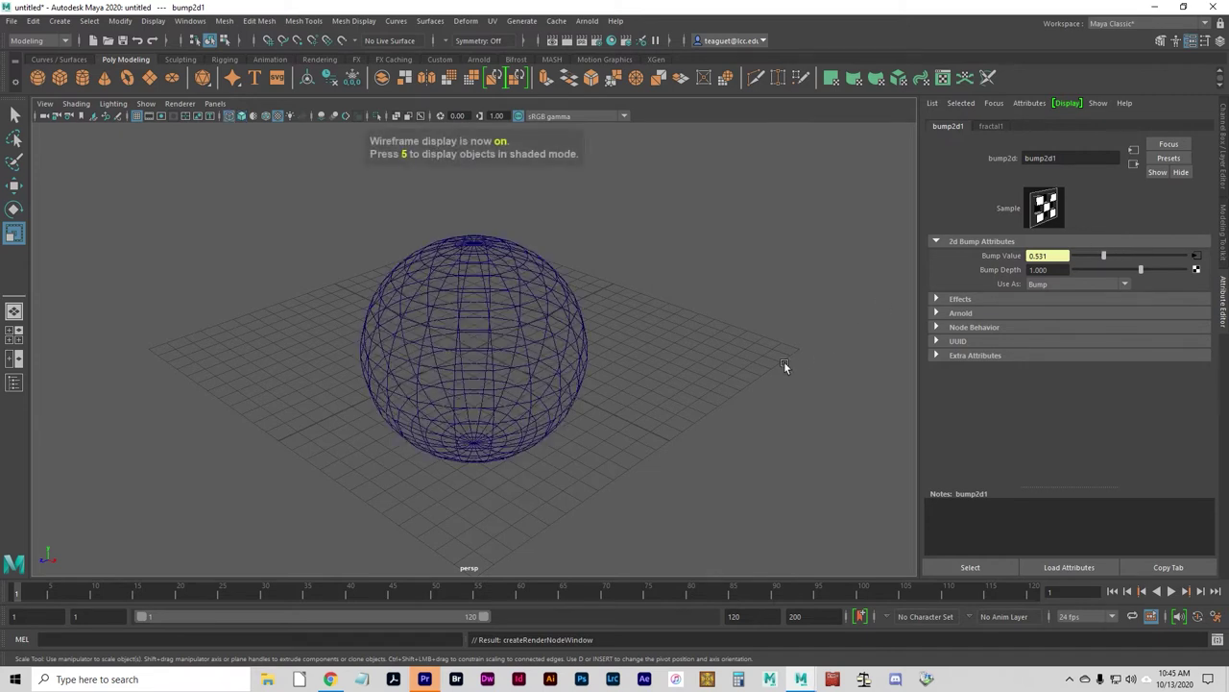
pyautogui.click(281, 117)
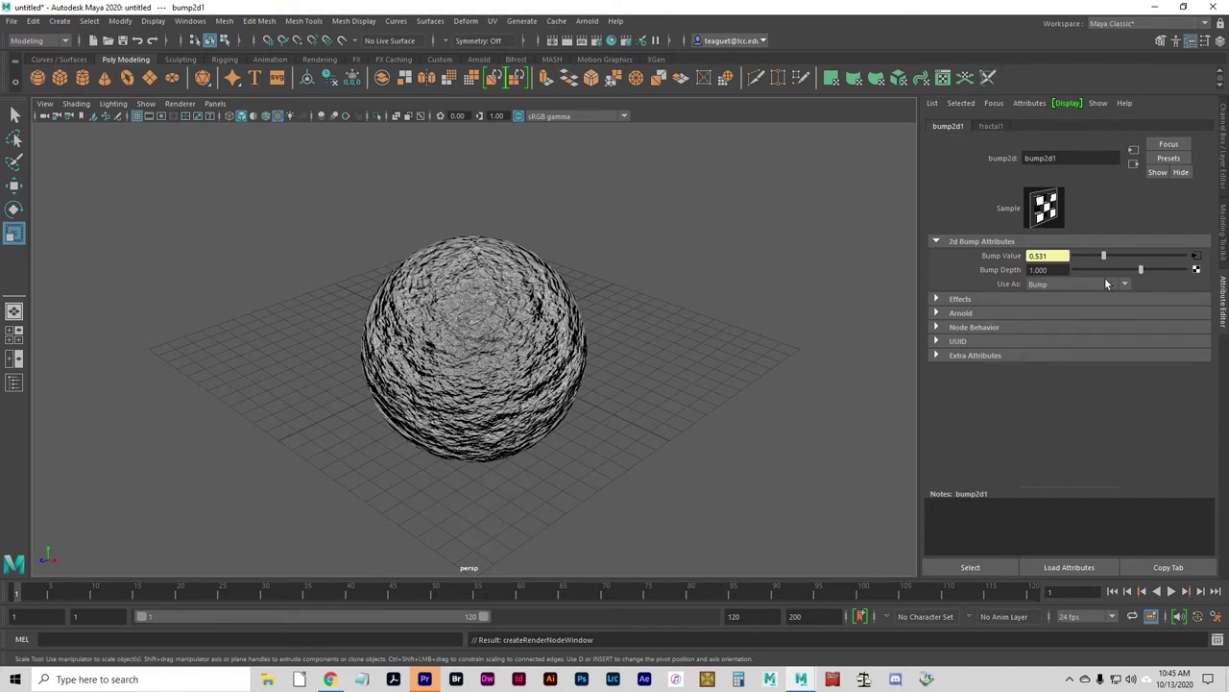
# - Set the Bump Depth of the fractal's 2D bump node to 0.25
pyautogui.click(991, 126)
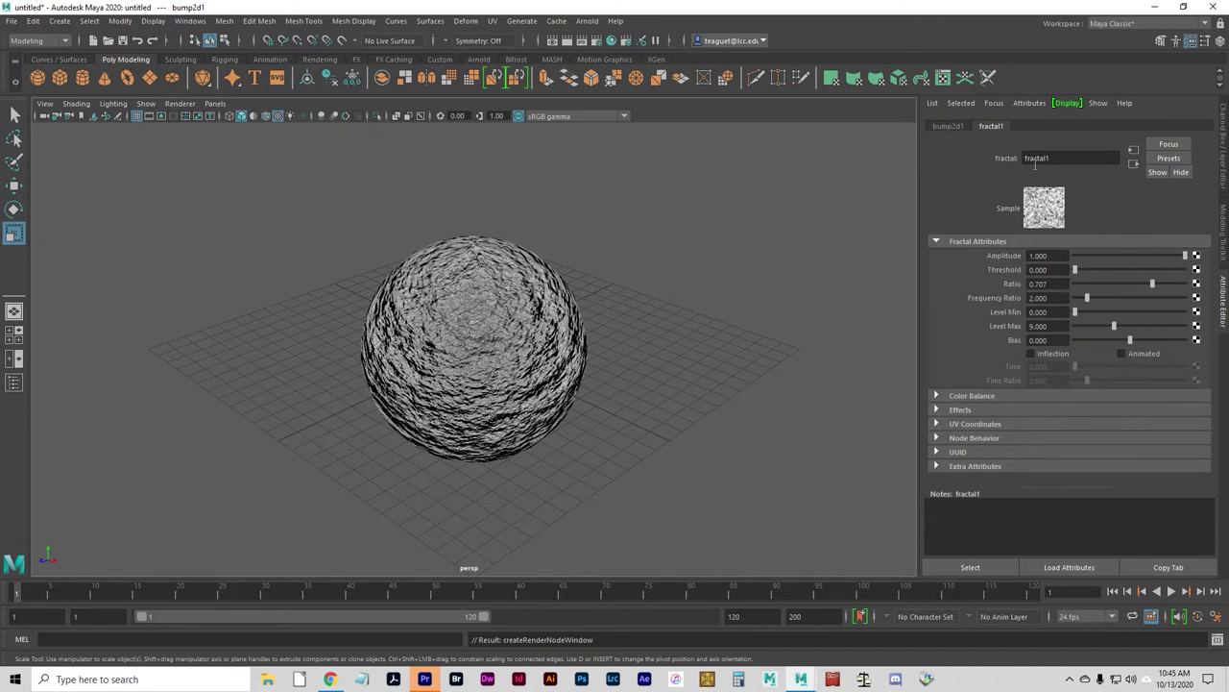
pyautogui.click(944, 126)
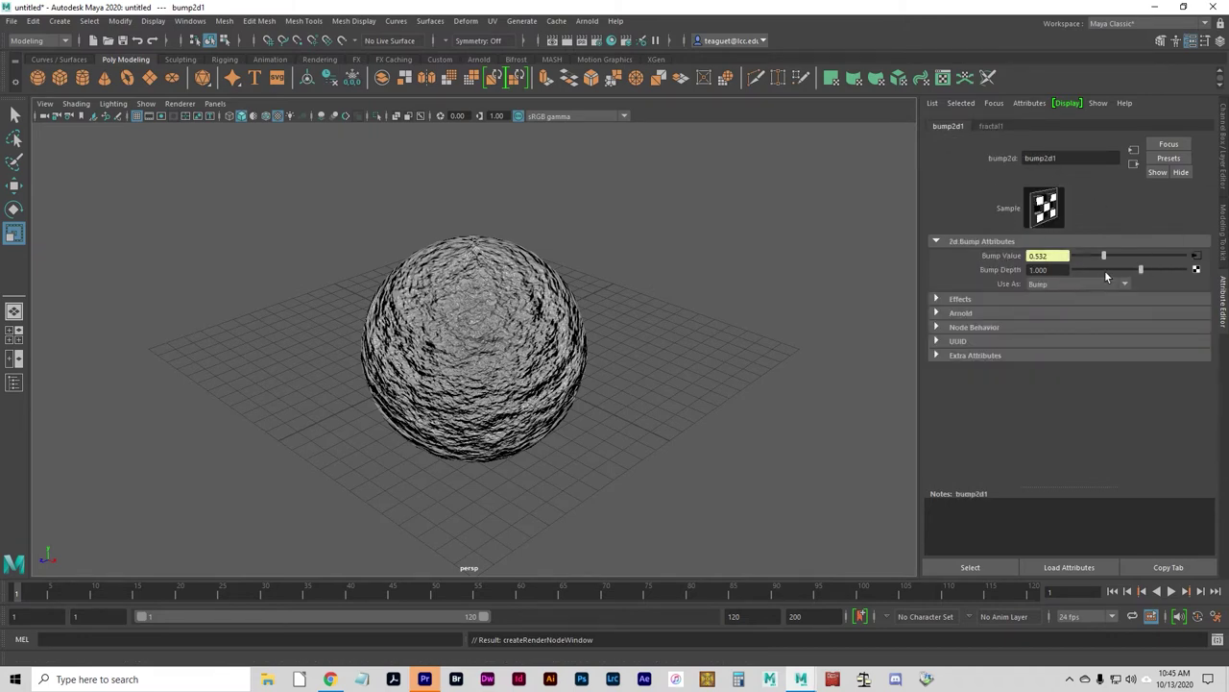
pyautogui.moveTo(1140, 272)
pyautogui.mouseDown()
pyautogui.moveTo(1115, 269)
pyautogui.moveTo(1132, 272)
pyautogui.mouseUp()
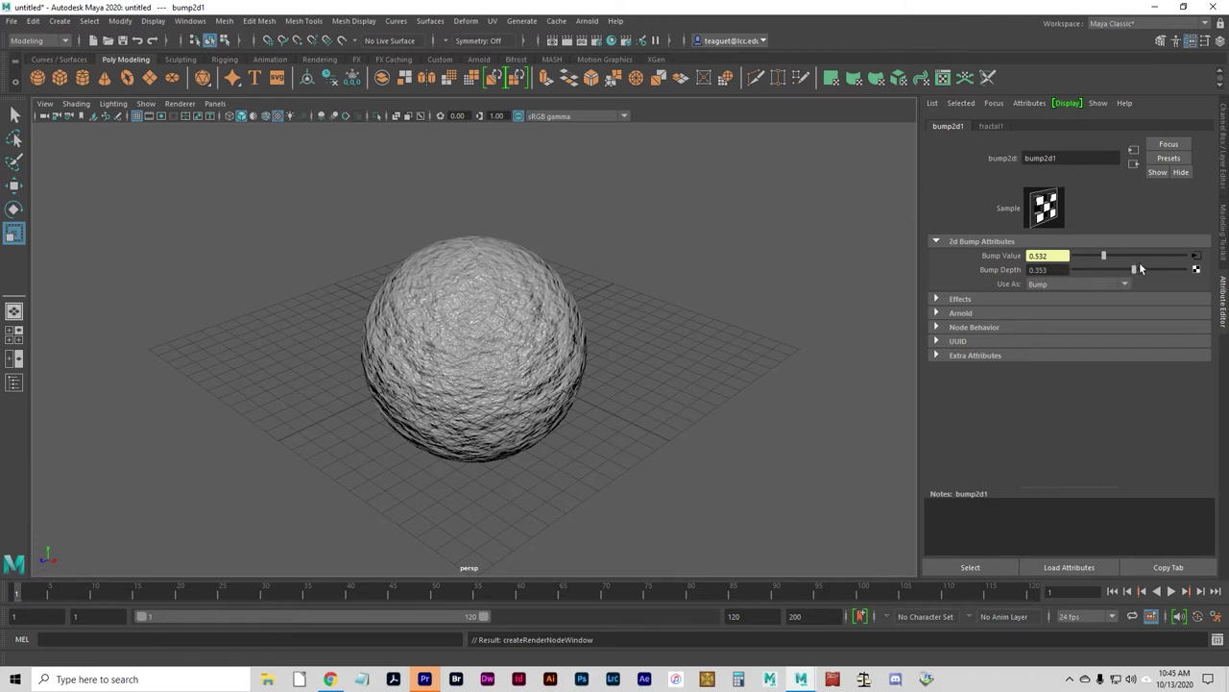
pyautogui.click(1045, 269)
pyautogui.write('0.25')
pyautogui.press('Return')
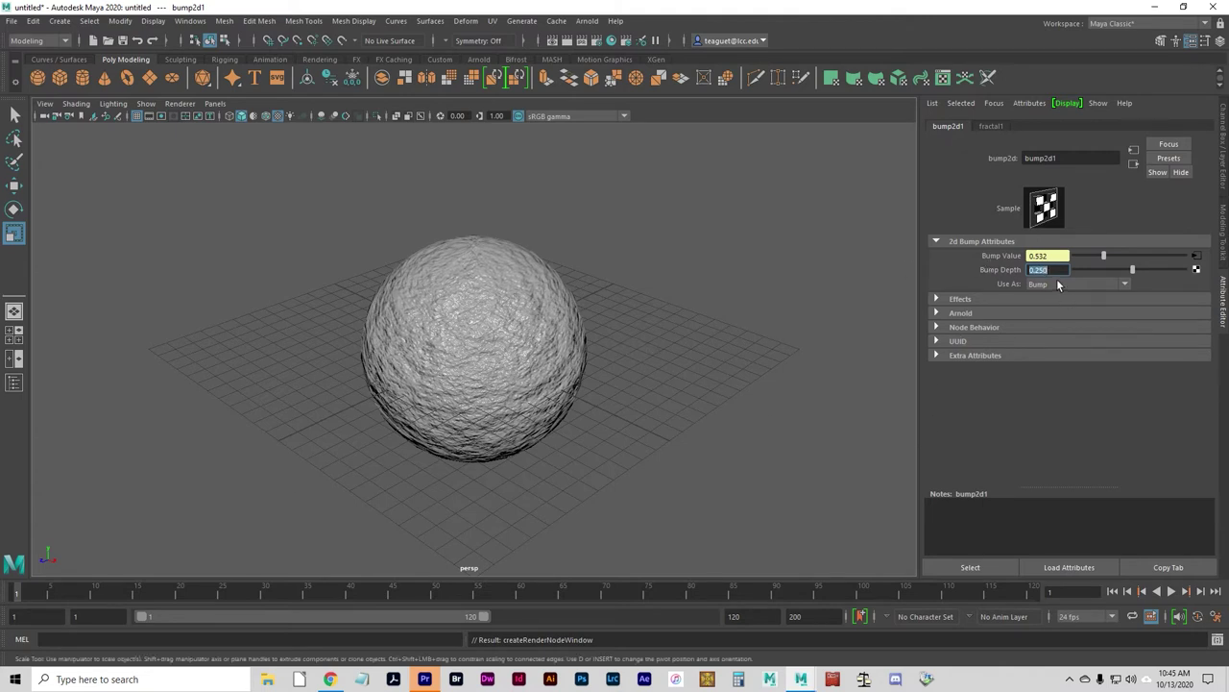
# - Try Bump Depth values of 1 and about 0.765 for comparison, and restore the depth to 0.25
pyautogui.write('1')
pyautogui.press('Return')
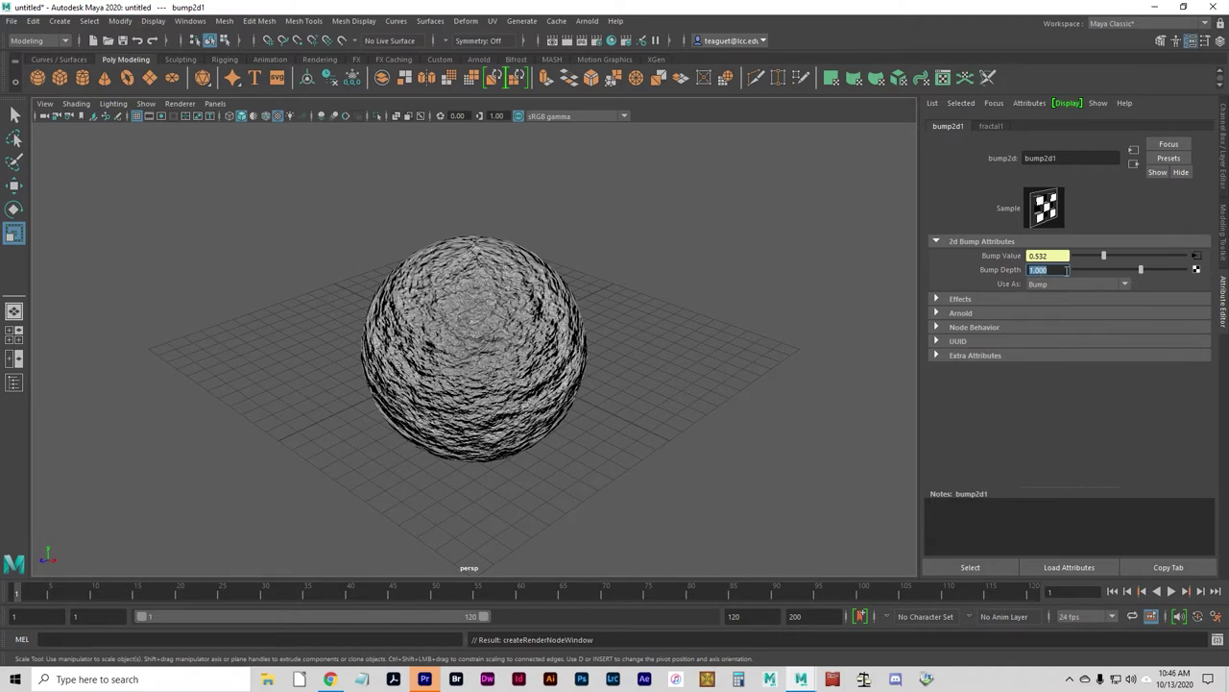
pyautogui.write('0.25')
pyautogui.press('Return')
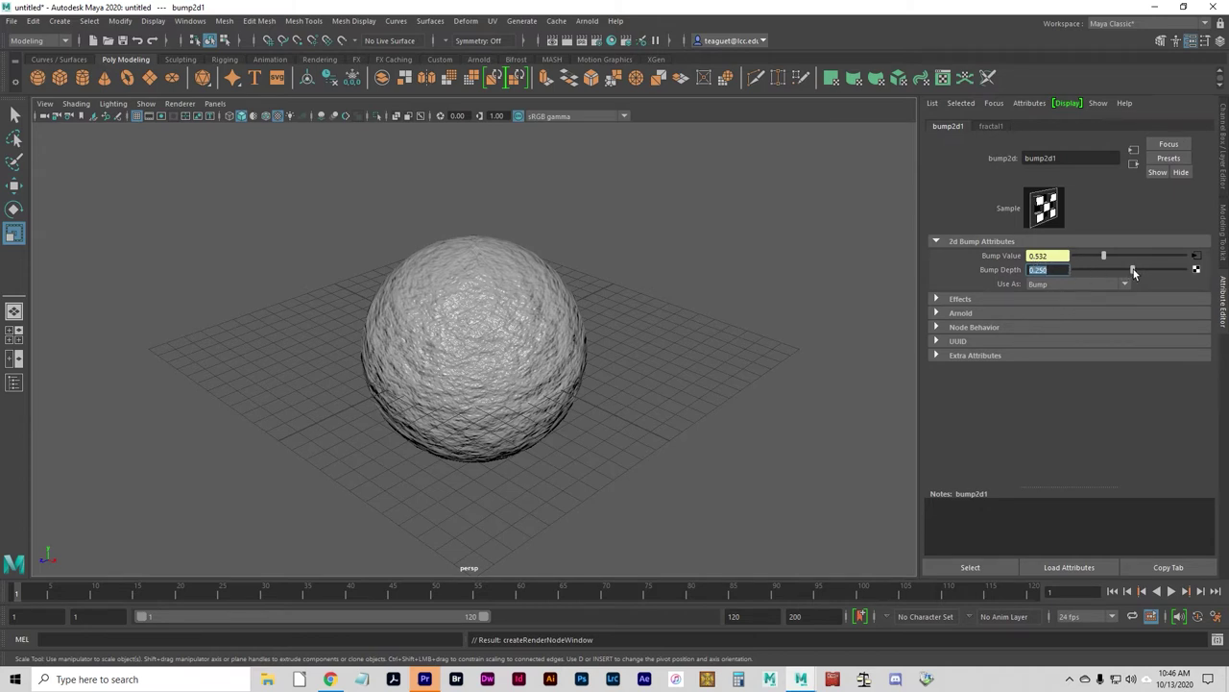
pyautogui.moveTo(1137, 274)
pyautogui.mouseDown()
pyautogui.moveTo(1120, 268)
pyautogui.moveTo(1138, 274)
pyautogui.mouseUp()
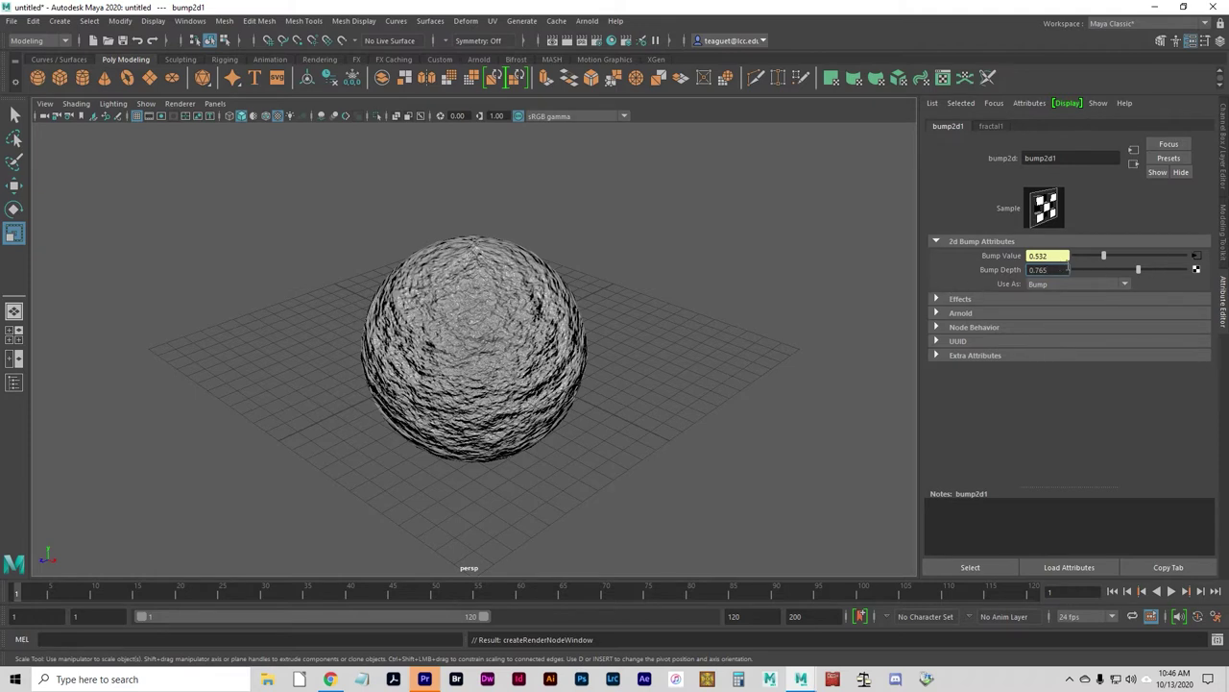
pyautogui.moveTo(1067, 270); pyautogui.dragTo(986, 276)
pyautogui.write('0.25')
pyautogui.press('Return')
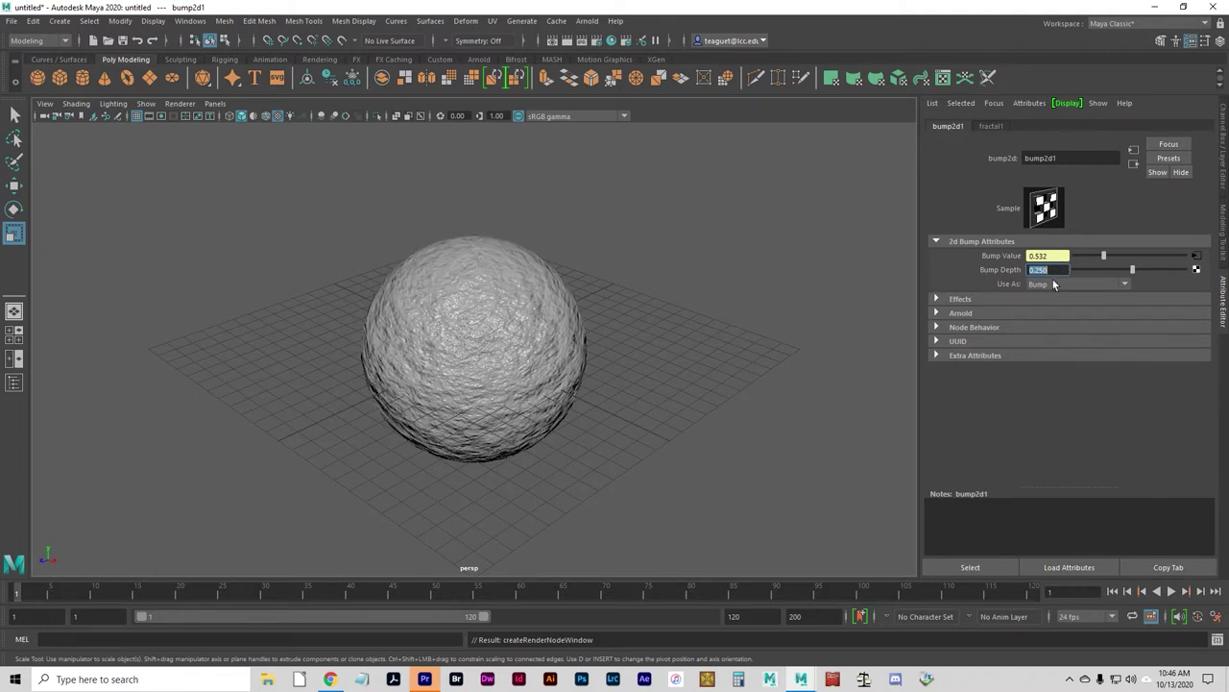
# - Set the fractal's Amplitude to about 0.835, Threshold to about 0.553 and Ratio to about 0.929, and adjust its Frequency Ratio
pyautogui.click(991, 126)
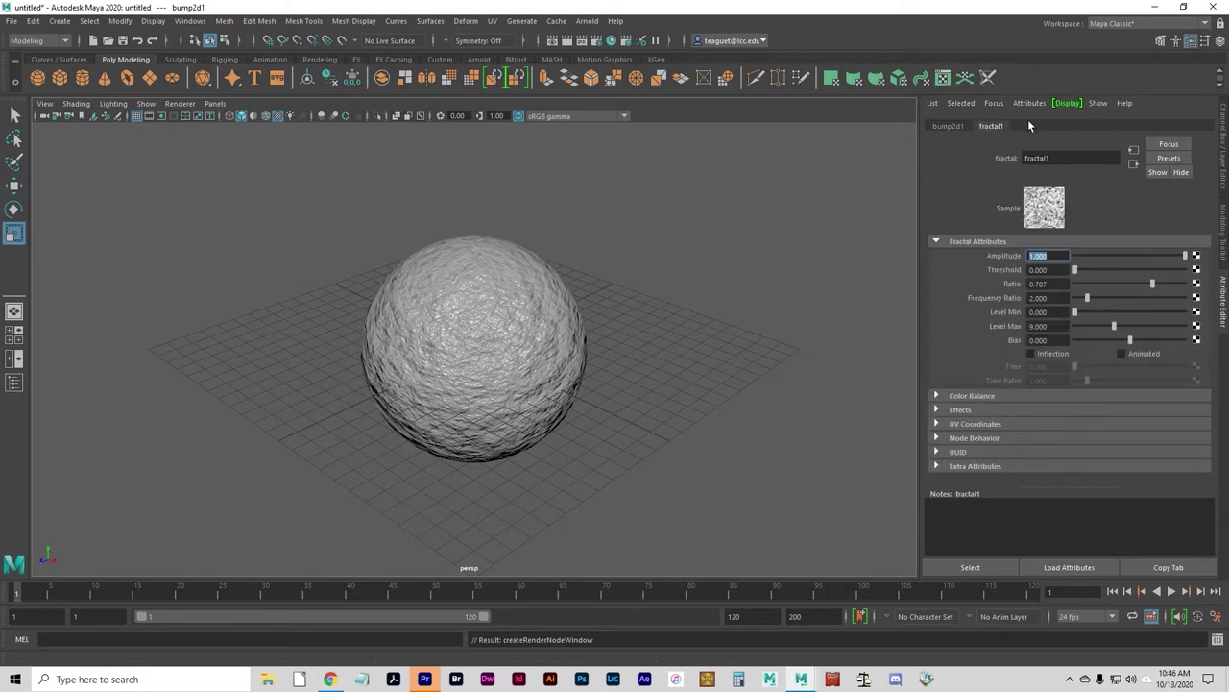
pyautogui.moveTo(1185, 257); pyautogui.dragTo(1122, 256)
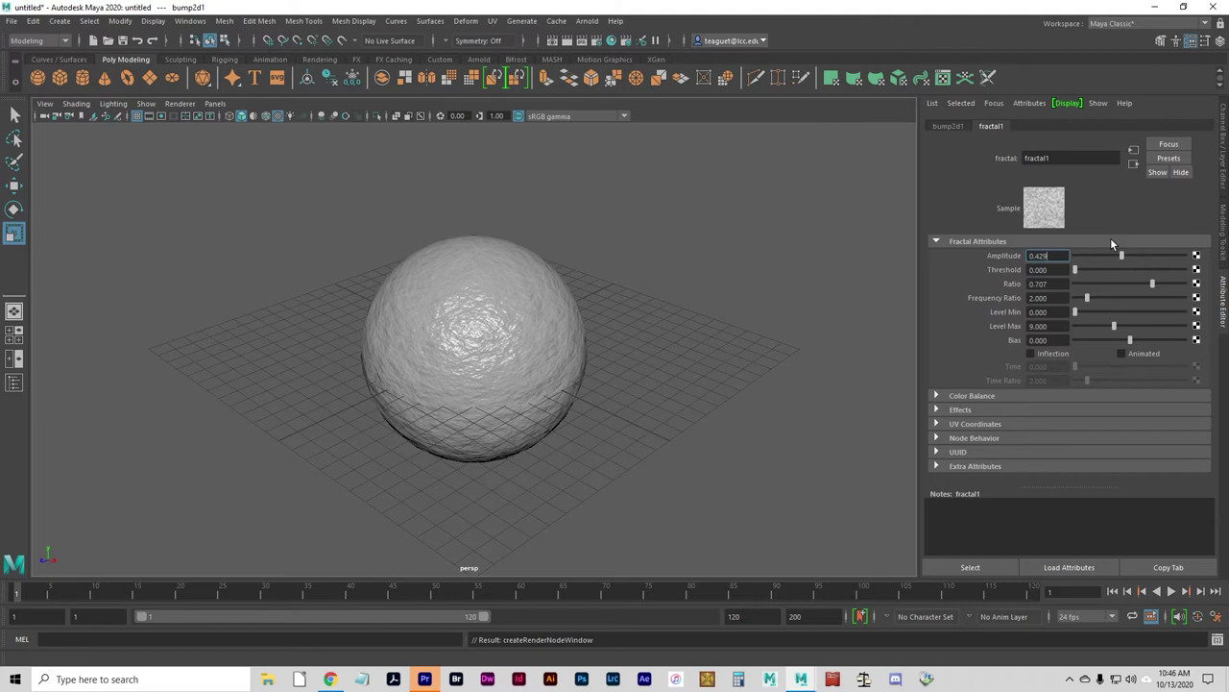
pyautogui.moveTo(1077, 270); pyautogui.dragTo(1137, 269)
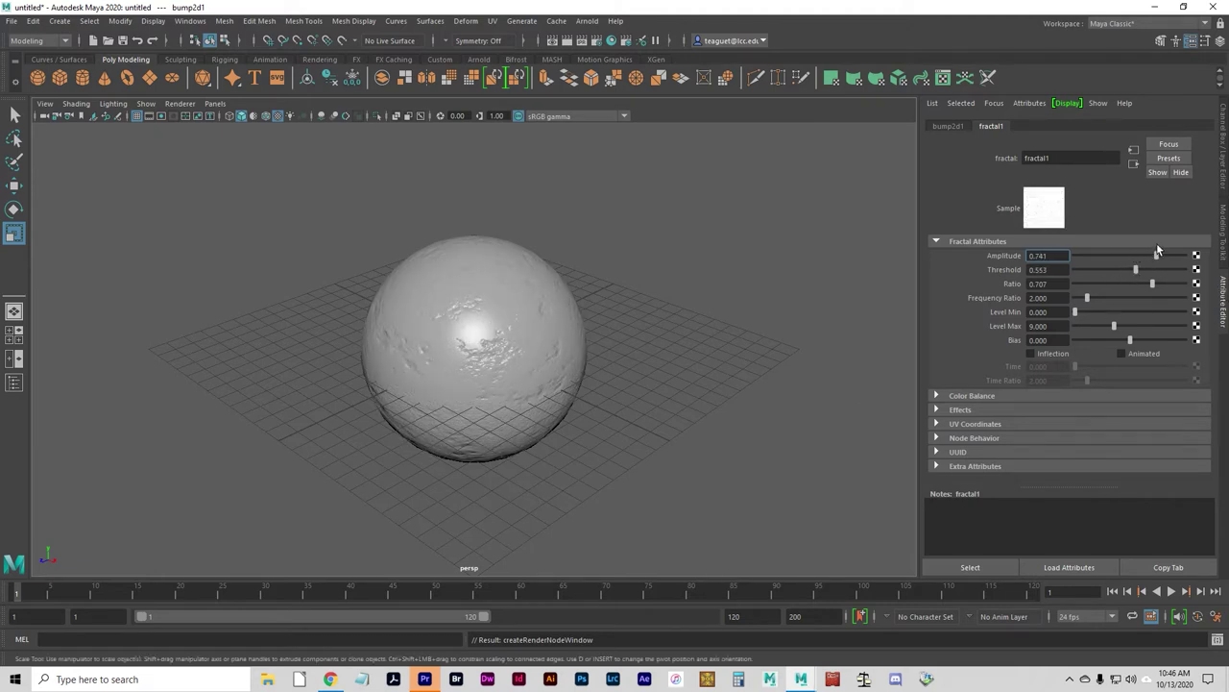
pyautogui.moveTo(1170, 256); pyautogui.dragTo(1166, 284)
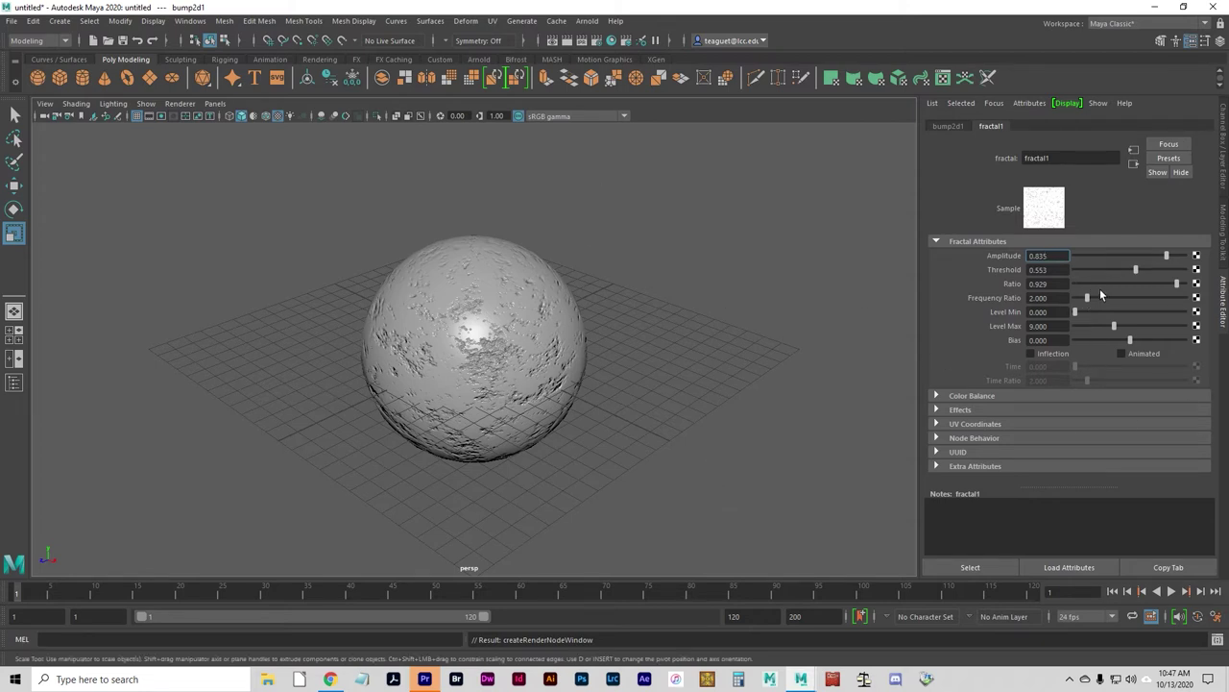
pyautogui.moveTo(1086, 299)
pyautogui.mouseDown()
pyautogui.moveTo(1143, 294)
pyautogui.moveTo(1075, 310)
pyautogui.mouseUp()
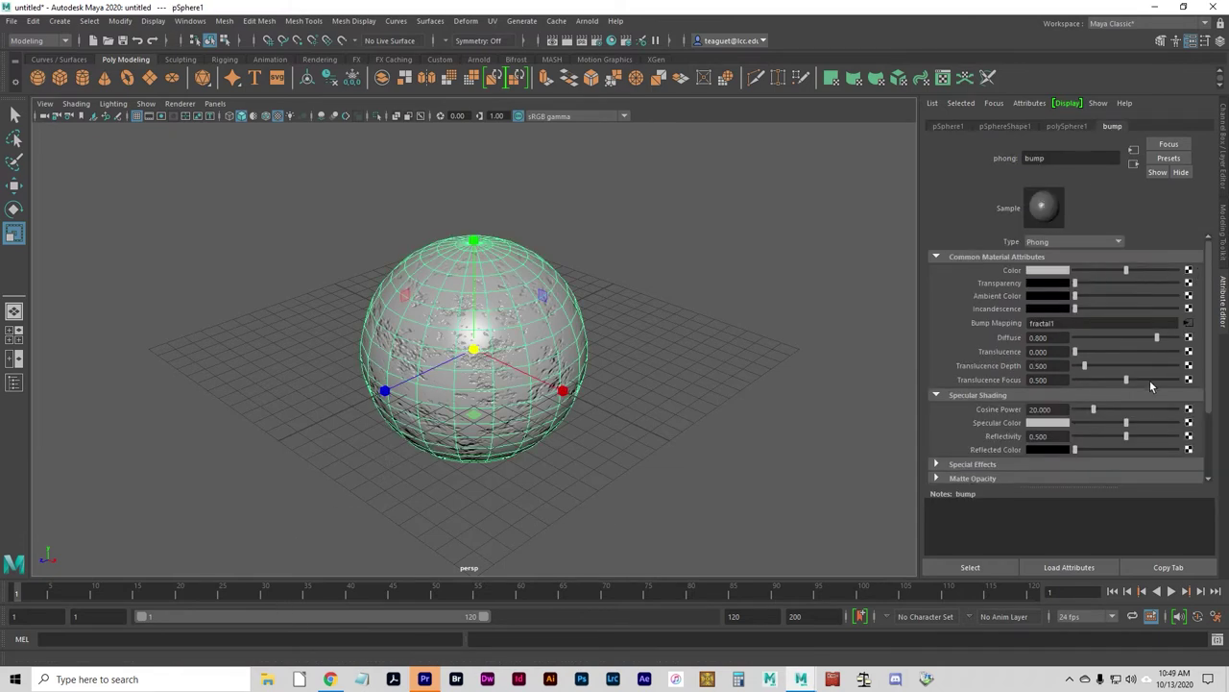
# - Open the Hypershade, enlarge its window to fill most of the screen and make its material browser taller
pyautogui.click(223, 20)
pyautogui.moveTo(190, 20)
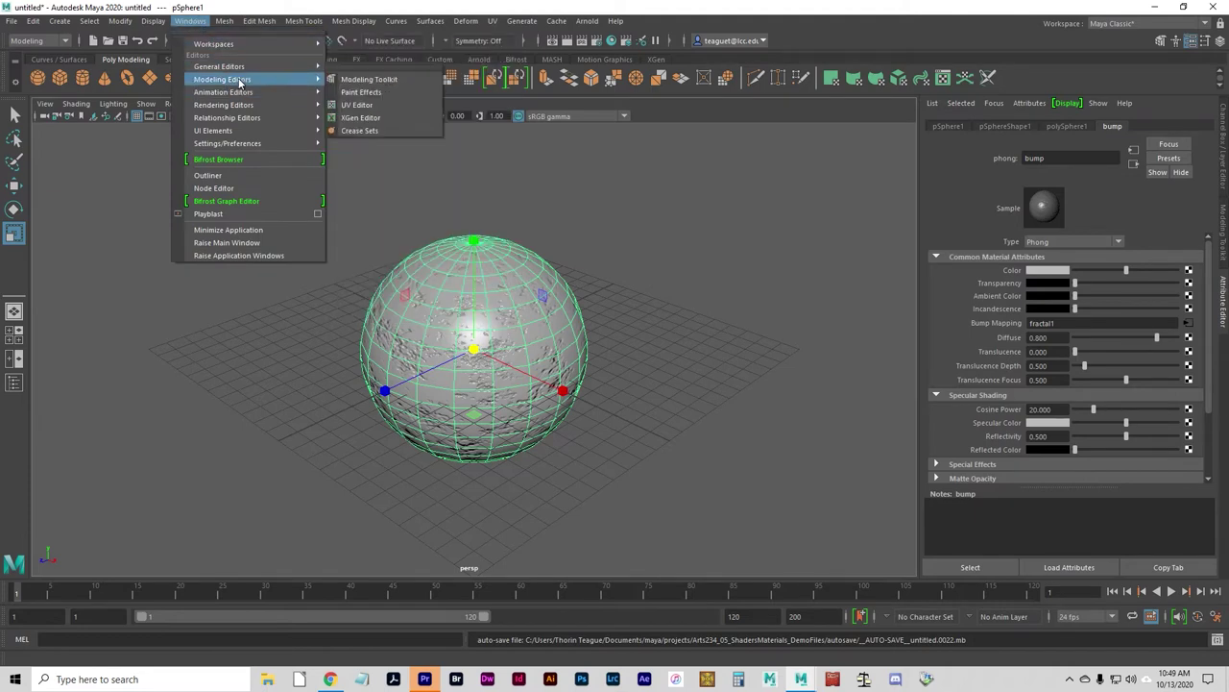
pyautogui.moveTo(239, 104)
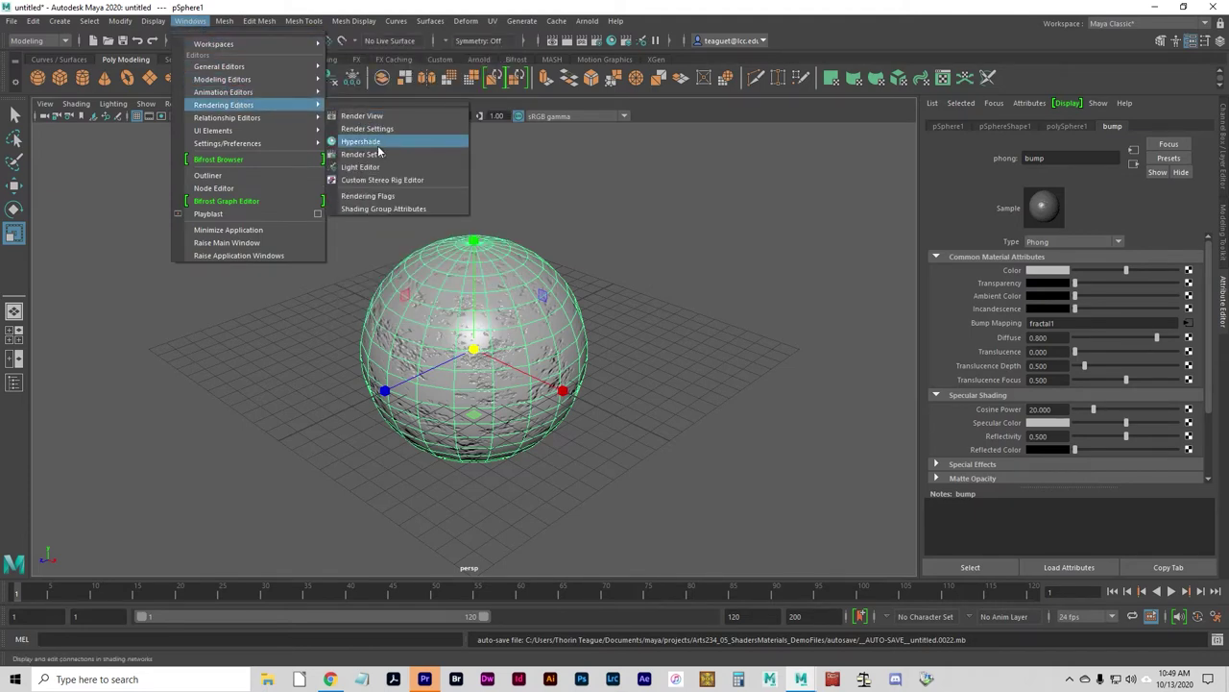
pyautogui.click(377, 144)
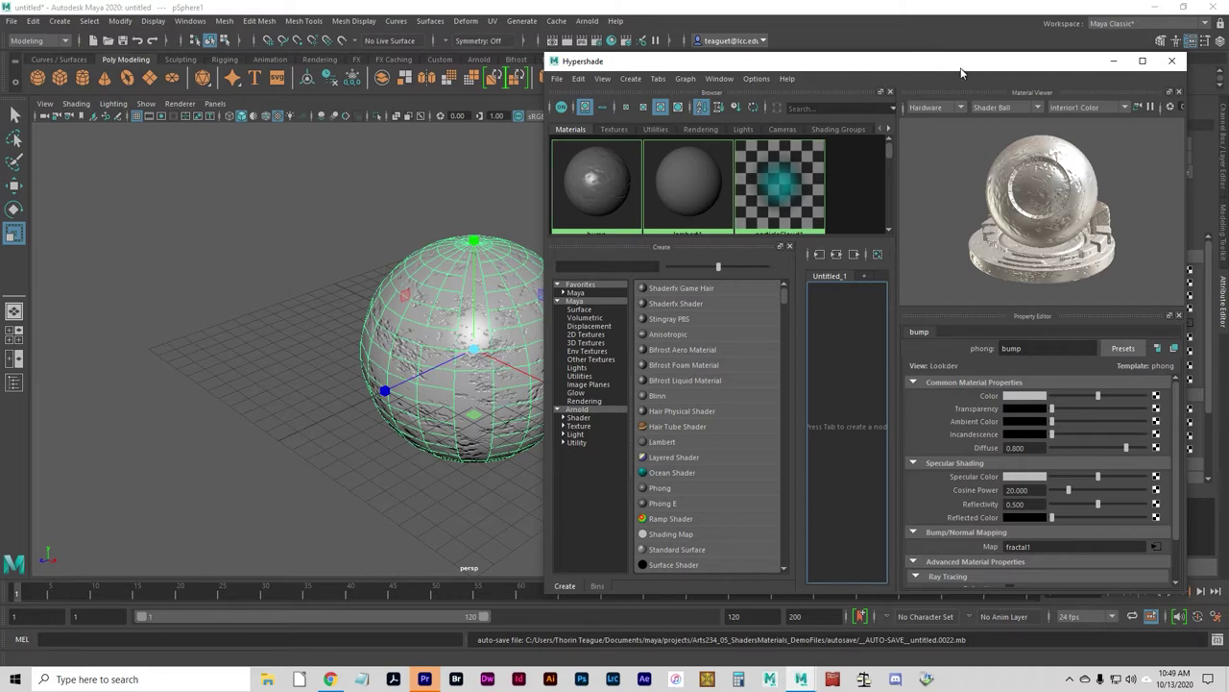
pyautogui.moveTo(961, 72); pyautogui.dragTo(460, 32)
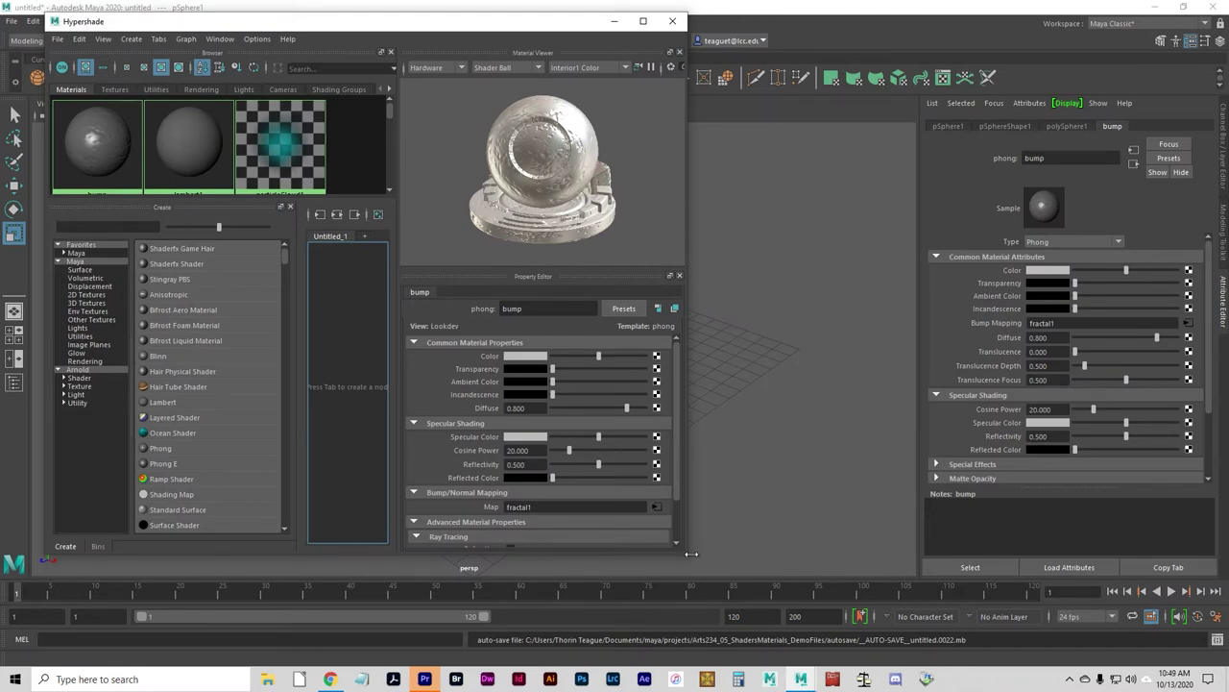
pyautogui.moveTo(685, 555); pyautogui.dragTo(1181, 647)
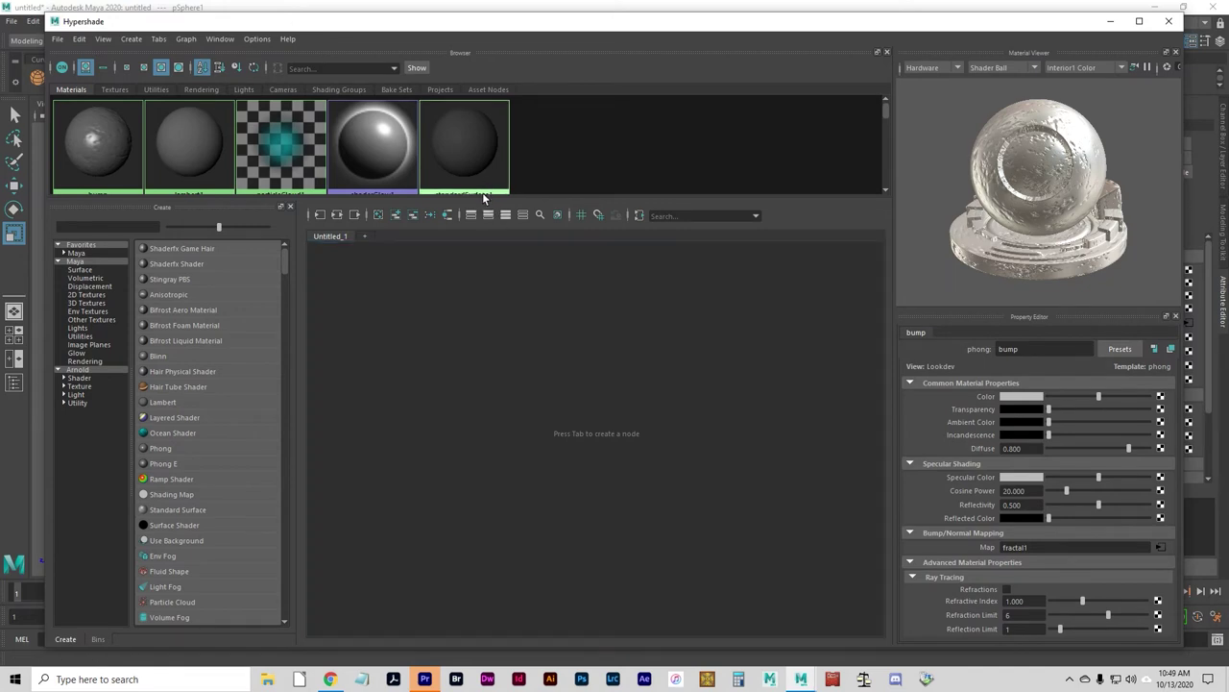
pyautogui.moveTo(480, 200); pyautogui.dragTo(467, 241)
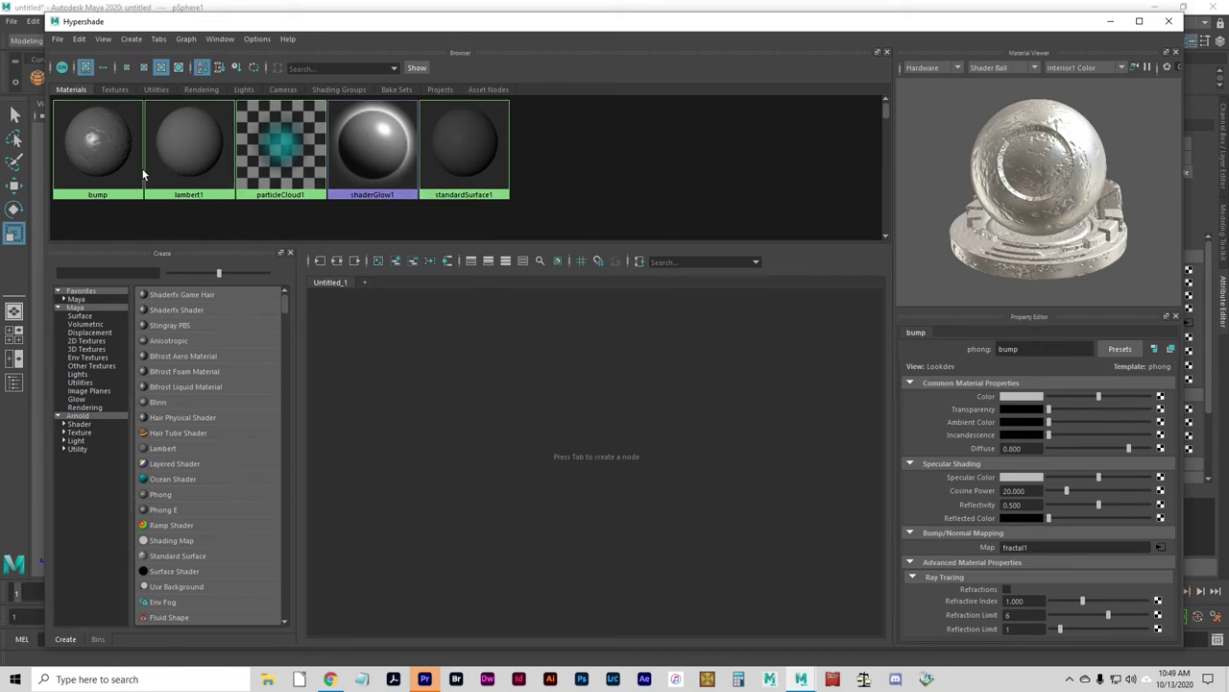
# - Graph the shading network of the bump material in the Hypershade work area
pyautogui.click(99, 144)
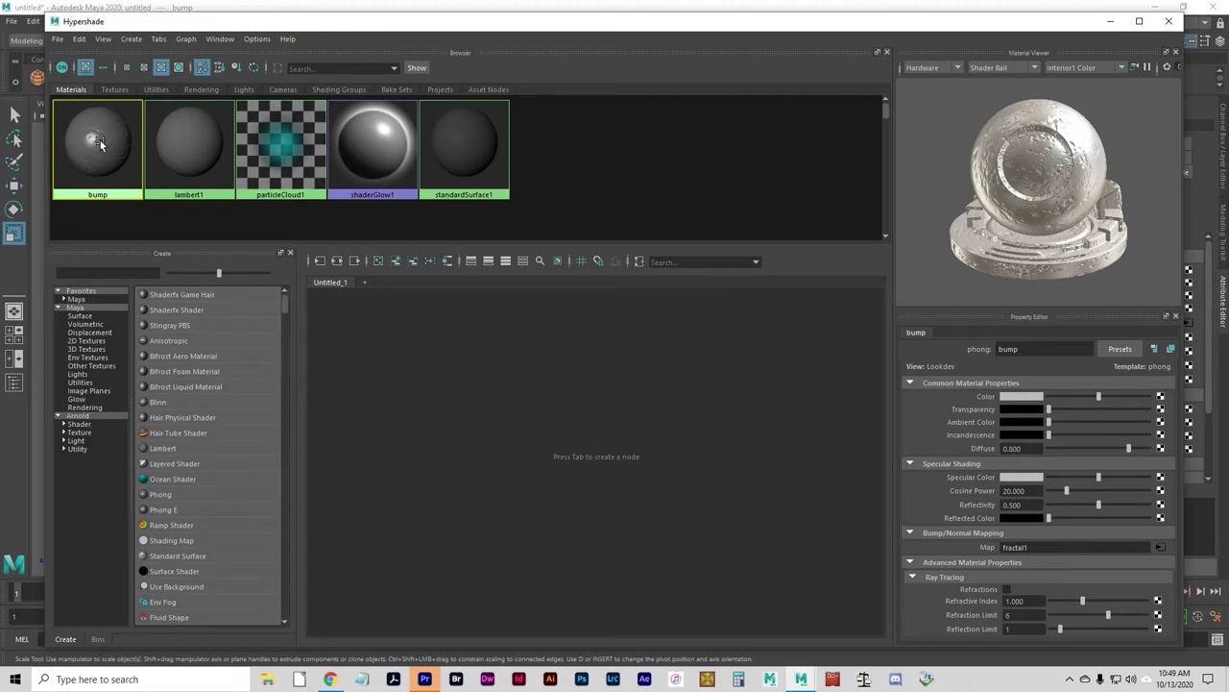
pyautogui.rightClick(100, 142)
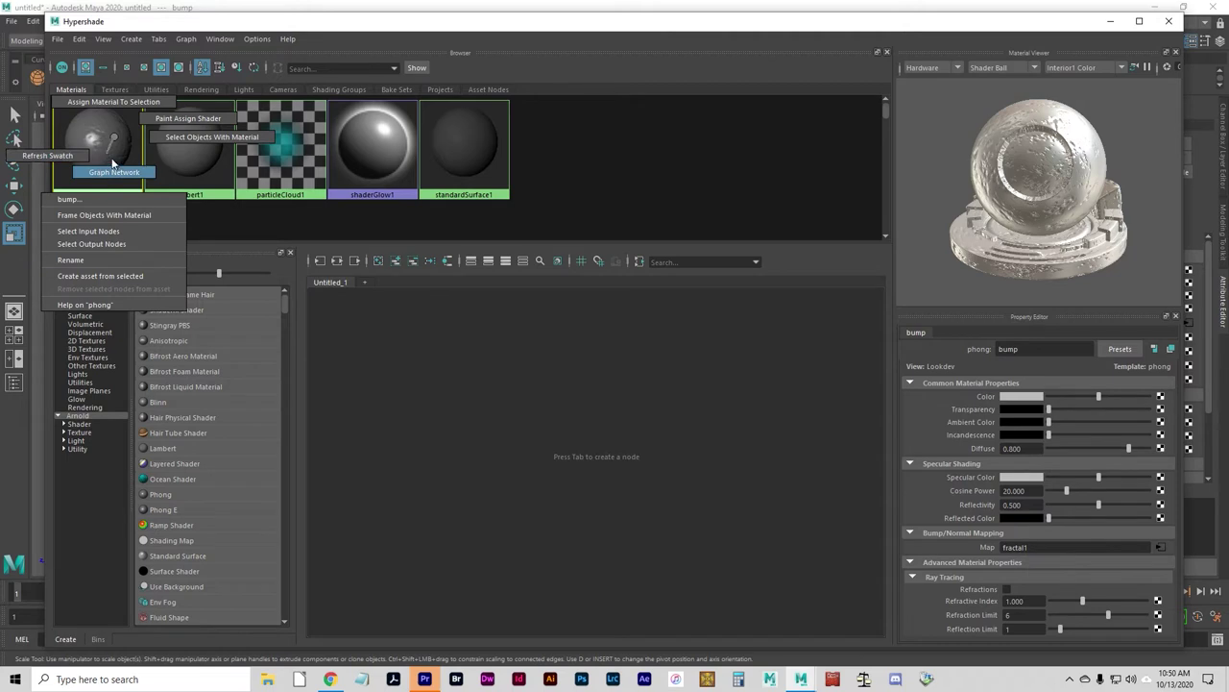
pyautogui.click(120, 173)
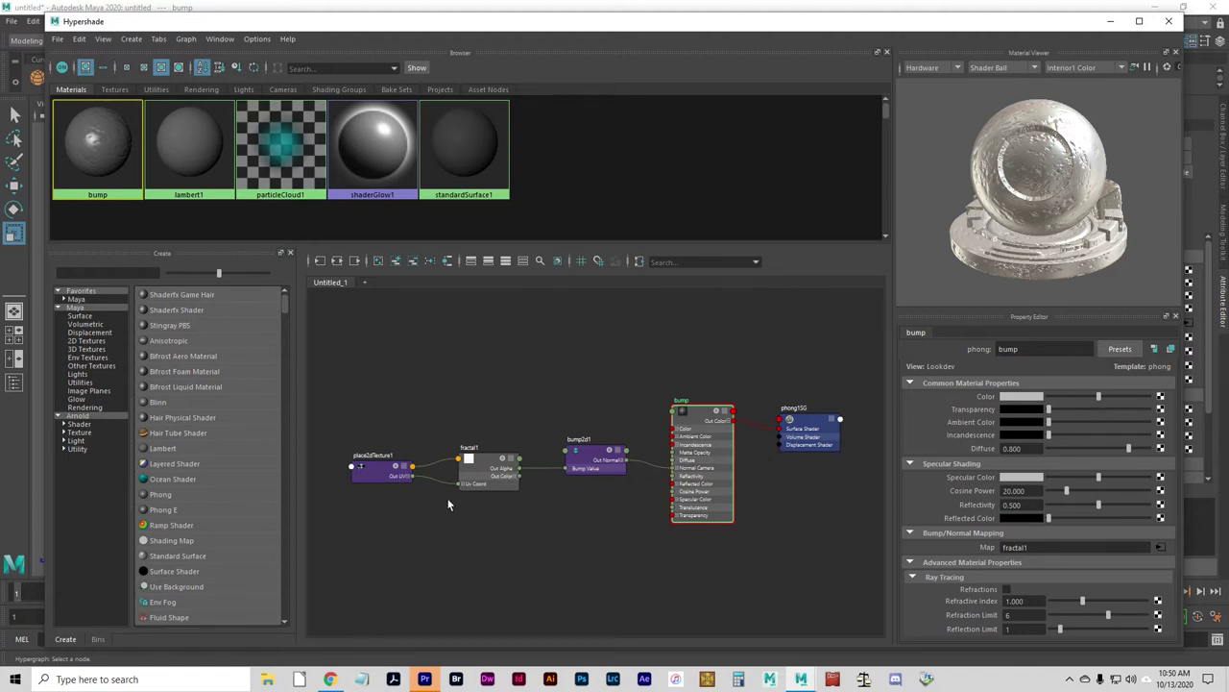
# - Examine the shading network from place2dTexture1 through fractal1 and bump2d1 to the bump material and its phong1SG shading group
pyautogui.scroll(4, 406, 529)
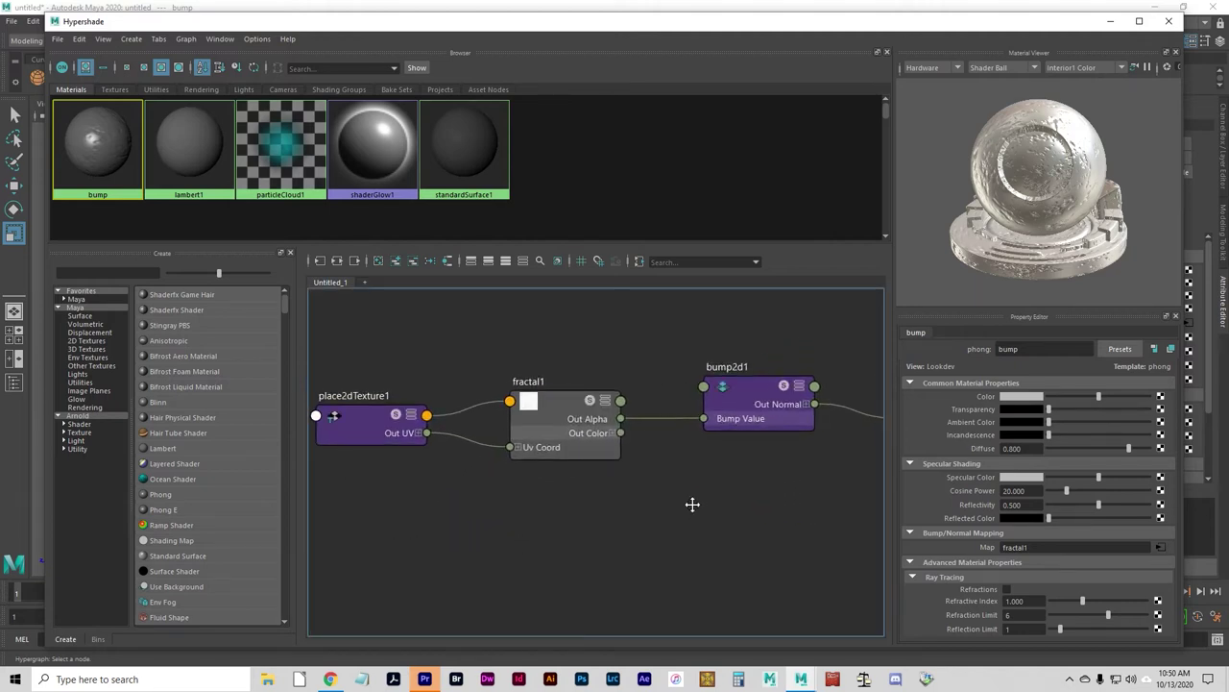
pyautogui.keyDown('alt'); pyautogui.moveTo(692, 503); pyautogui.dragTo(484, 501, button='middle'); pyautogui.keyUp('alt')
pyautogui.scroll(-3, 584, 523)
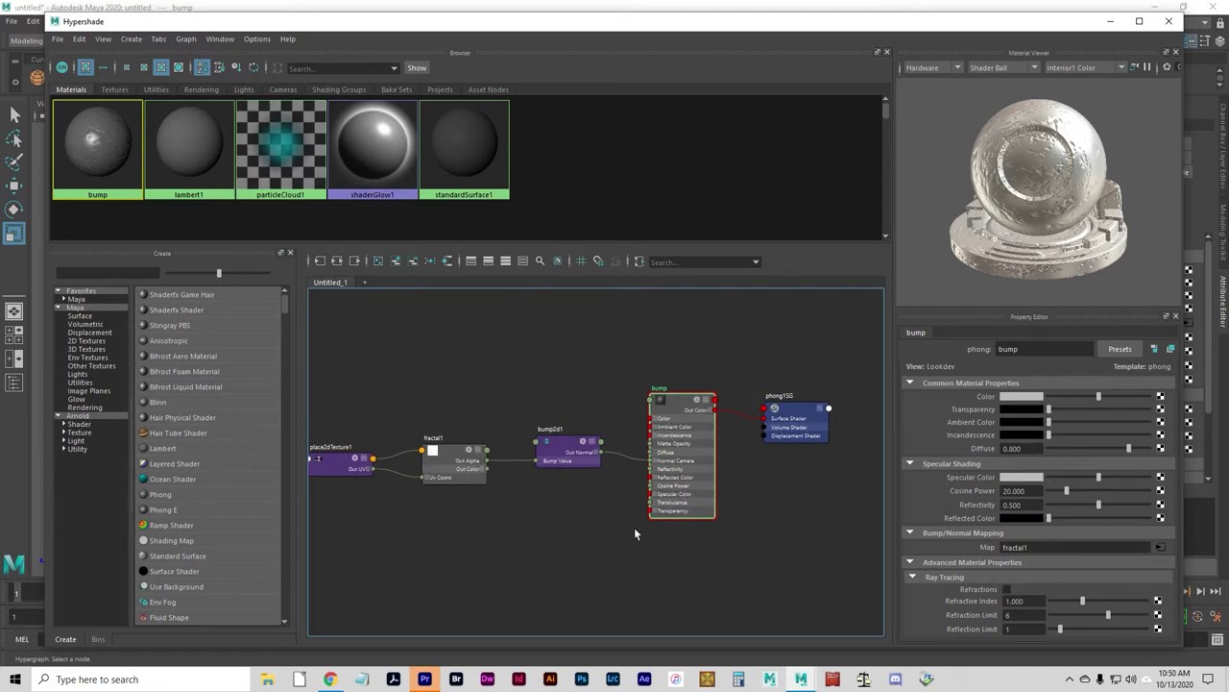
pyautogui.keyDown('alt'); pyautogui.moveTo(675, 538); pyautogui.dragTo(577, 540, button='middle'); pyautogui.keyUp('alt')
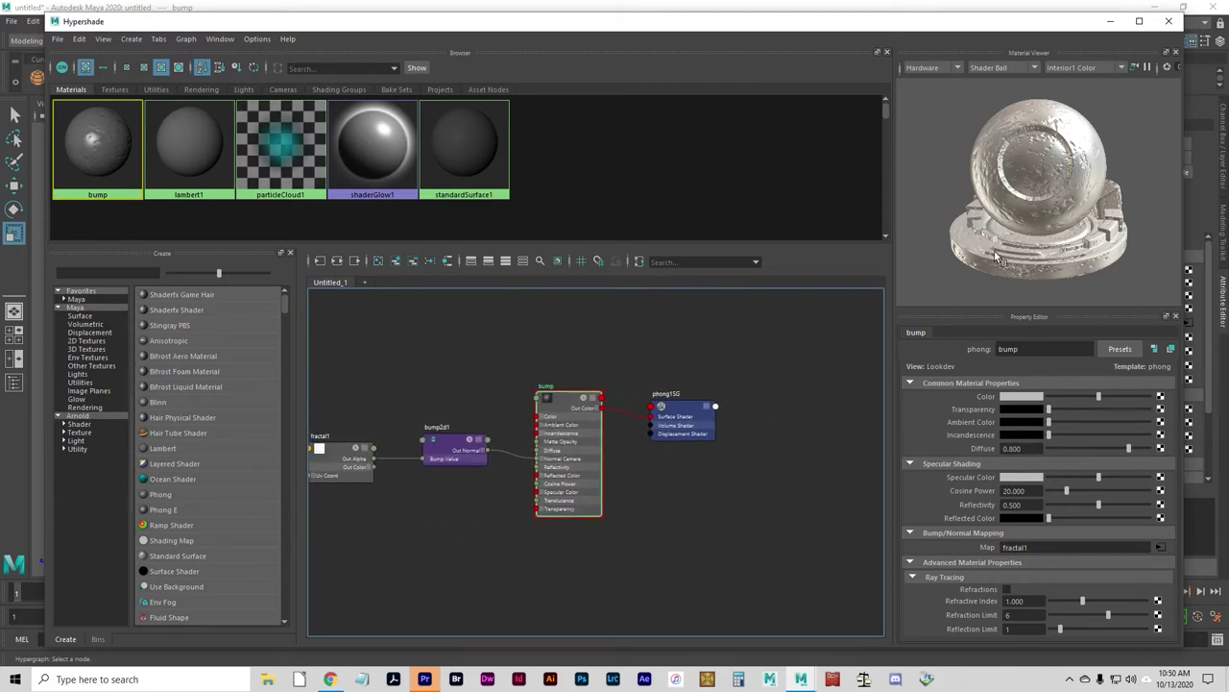
pyautogui.keyDown('alt'); pyautogui.moveTo(432, 506); pyautogui.dragTo(565, 498, button='middle'); pyautogui.keyUp('alt')
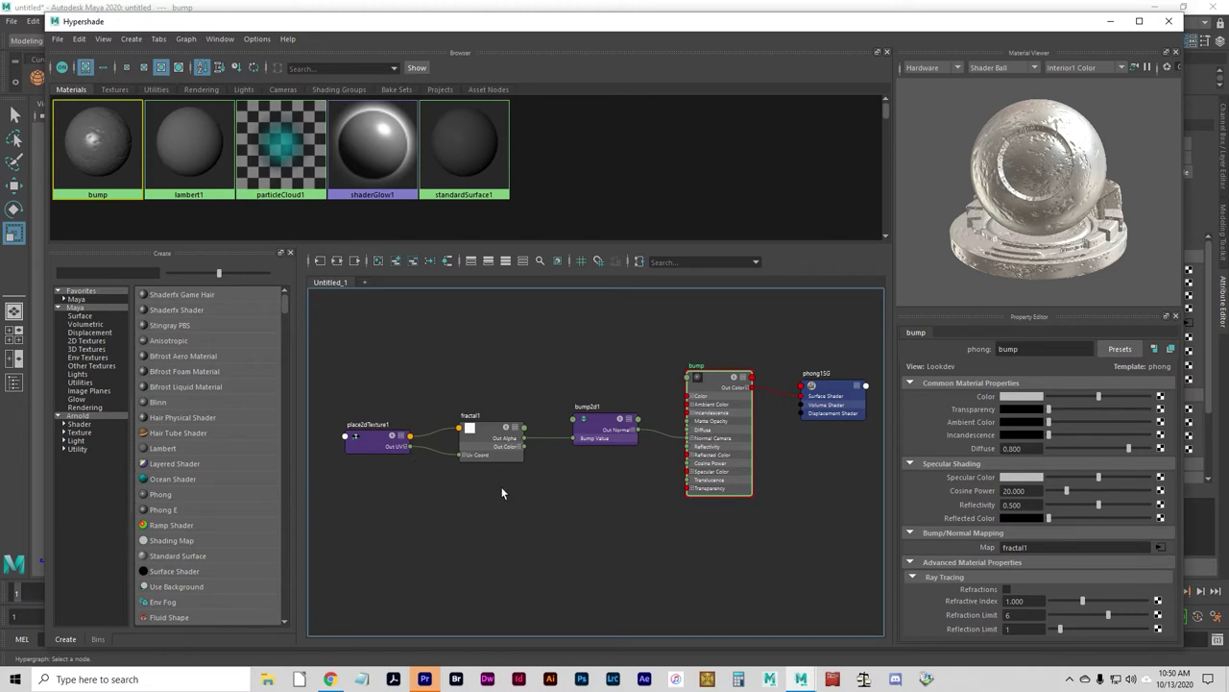
pyautogui.scroll(3, 518, 490)
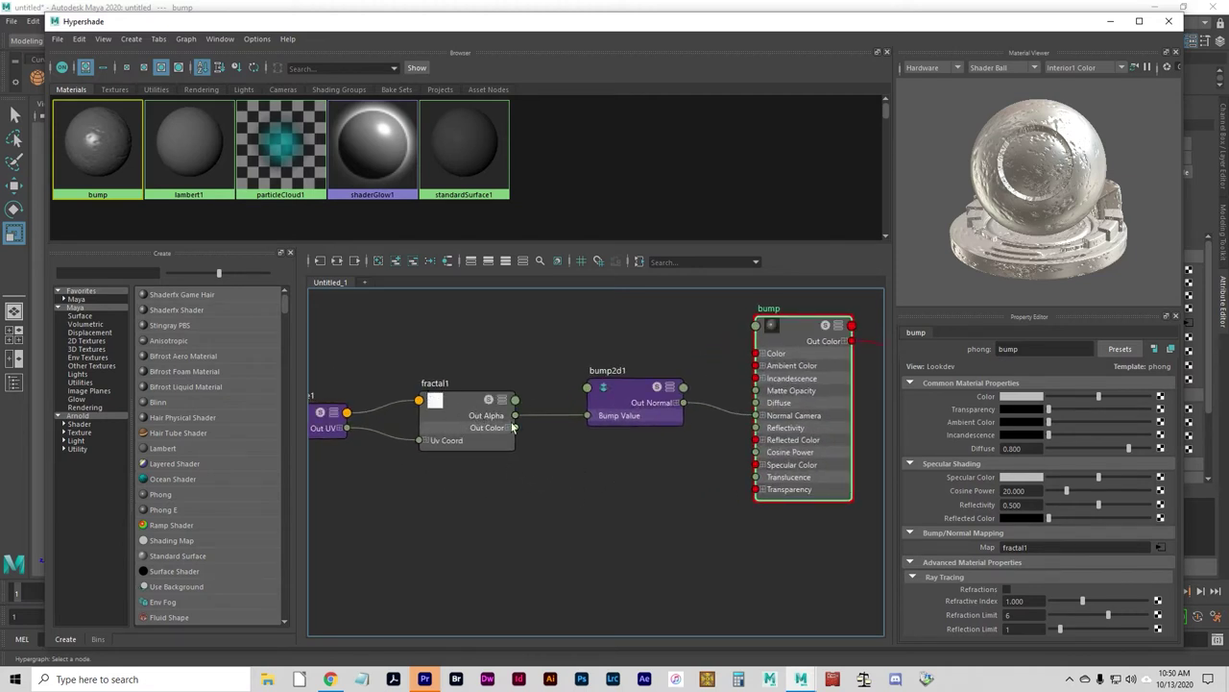
pyautogui.click(600, 387)
pyautogui.keyDown('alt'); pyautogui.moveTo(700, 489); pyautogui.dragTo(432, 494, button='middle'); pyautogui.keyUp('alt')
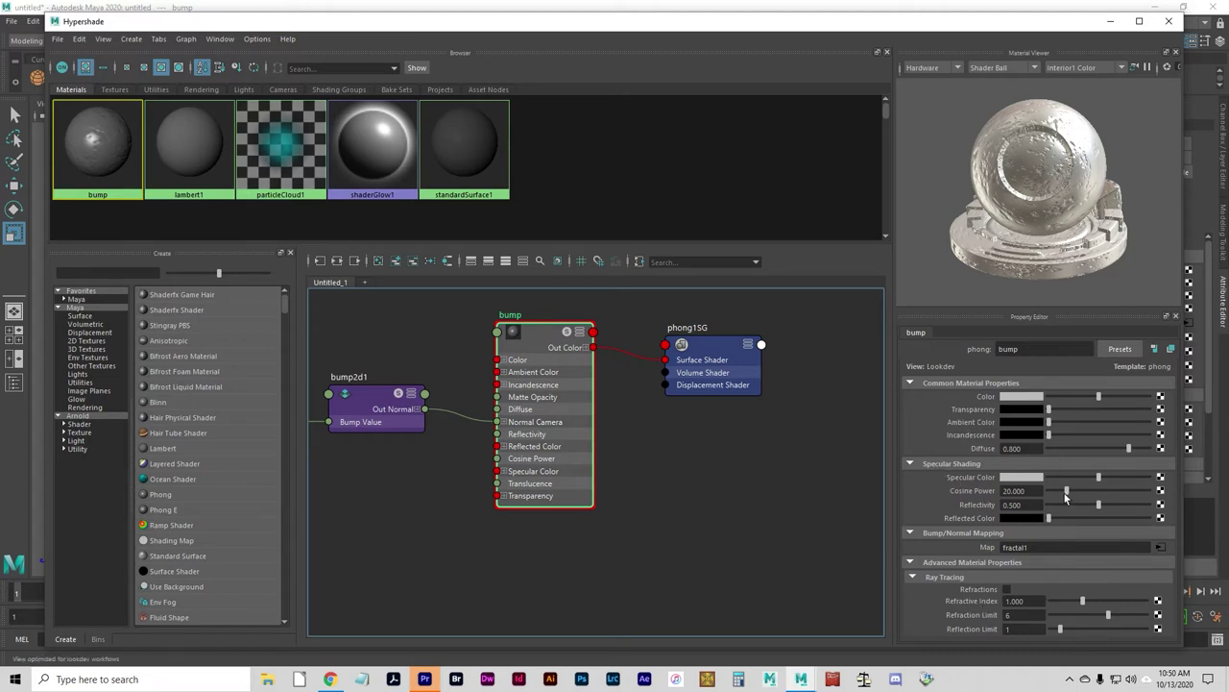
pyautogui.keyDown('alt'); pyautogui.moveTo(729, 465); pyautogui.dragTo(564, 470, button='middle'); pyautogui.keyUp('alt')
pyautogui.click(563, 428)
pyautogui.click(567, 400)
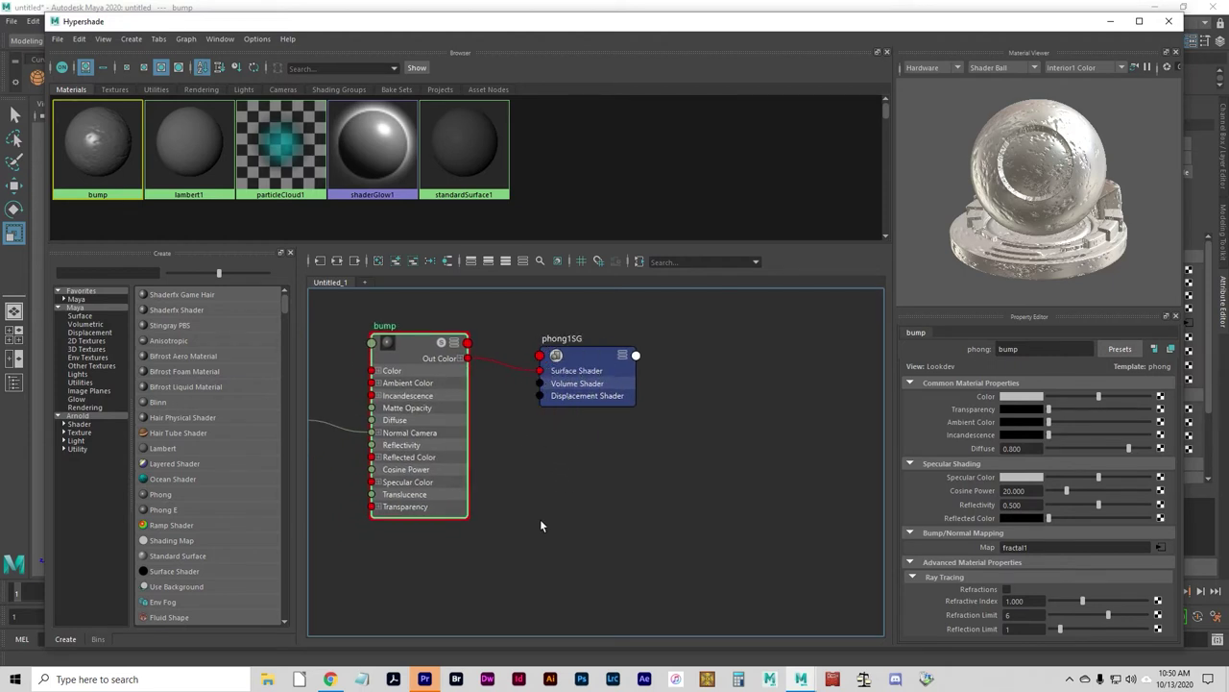
pyautogui.keyDown('alt'); pyautogui.moveTo(544, 524); pyautogui.dragTo(627, 516, button='middle'); pyautogui.keyUp('alt')
pyautogui.keyDown('alt'); pyautogui.moveTo(627, 515); pyautogui.dragTo(431, 554, button='right'); pyautogui.keyUp('alt')
pyautogui.keyDown('alt'); pyautogui.moveTo(431, 554); pyautogui.dragTo(524, 541, button='middle'); pyautogui.keyUp('alt')
pyautogui.keyDown('alt'); pyautogui.moveTo(603, 532); pyautogui.dragTo(586, 536, button='right'); pyautogui.keyUp('alt')
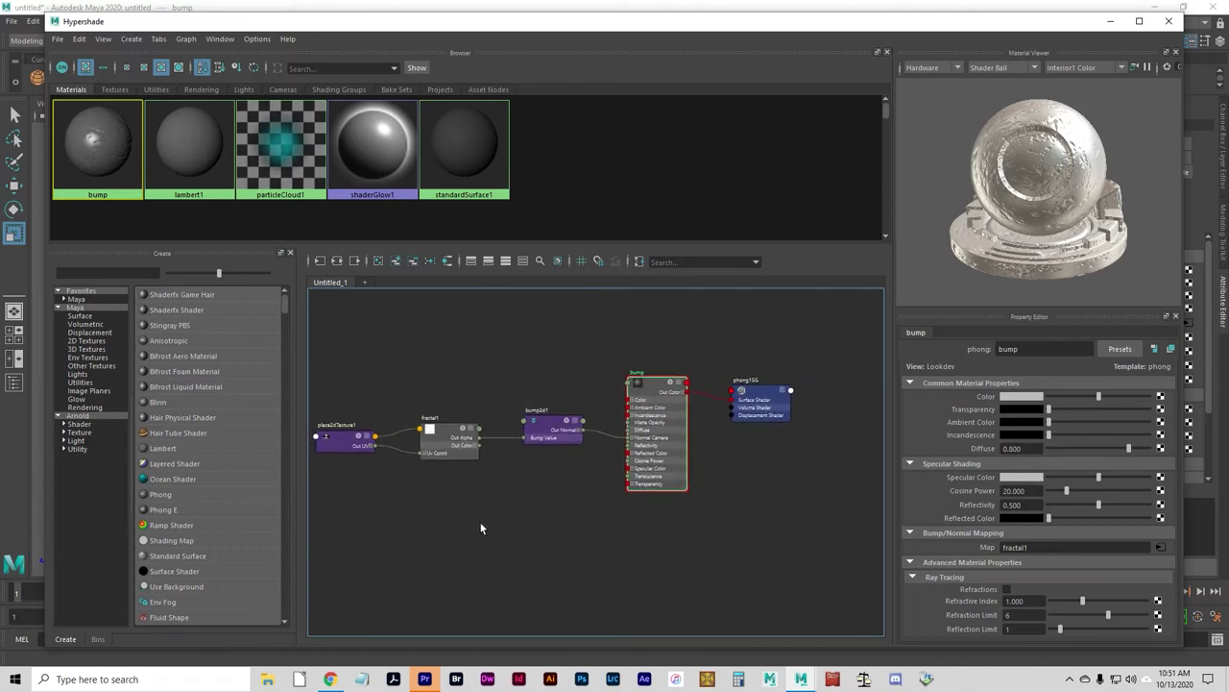
pyautogui.keyDown('alt'); pyautogui.moveTo(480, 527); pyautogui.dragTo(603, 516, button='right'); pyautogui.keyUp('alt')
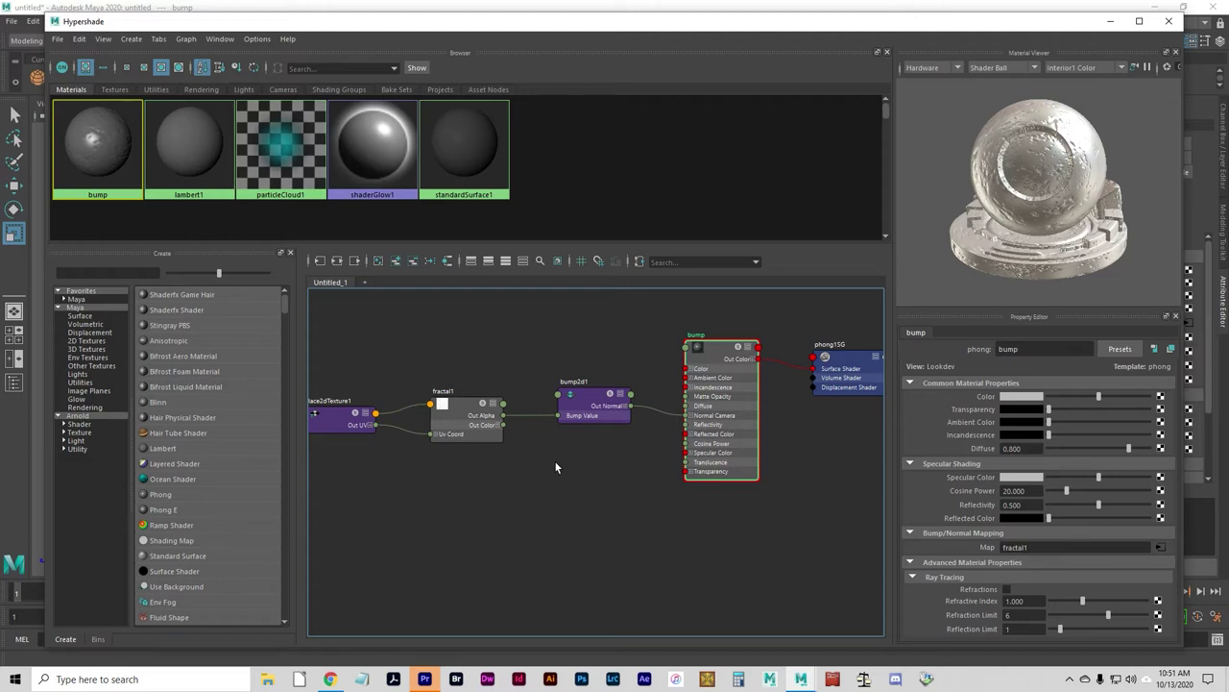
# - Set bump2d1's Bump Depth to about 0.1, and fractal1's Frequency Ratio to about 4.832 and Level Min to about 1.774
pyautogui.click(585, 396)
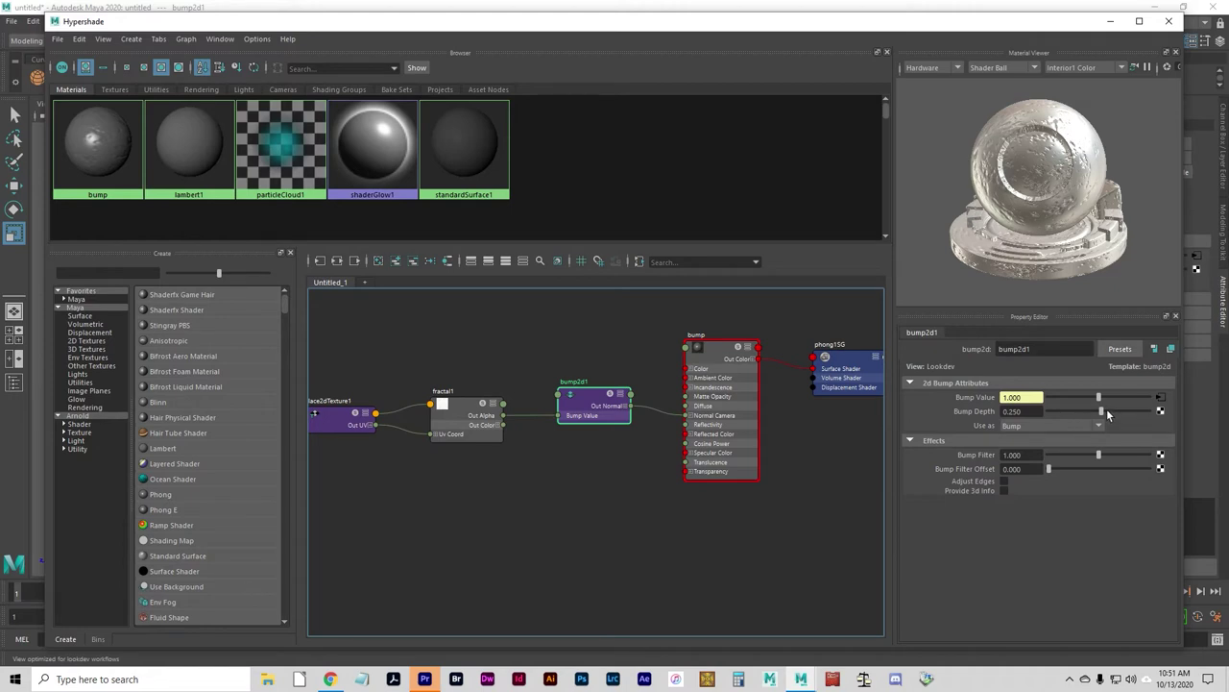
pyautogui.moveTo(1105, 413); pyautogui.dragTo(1100, 413)
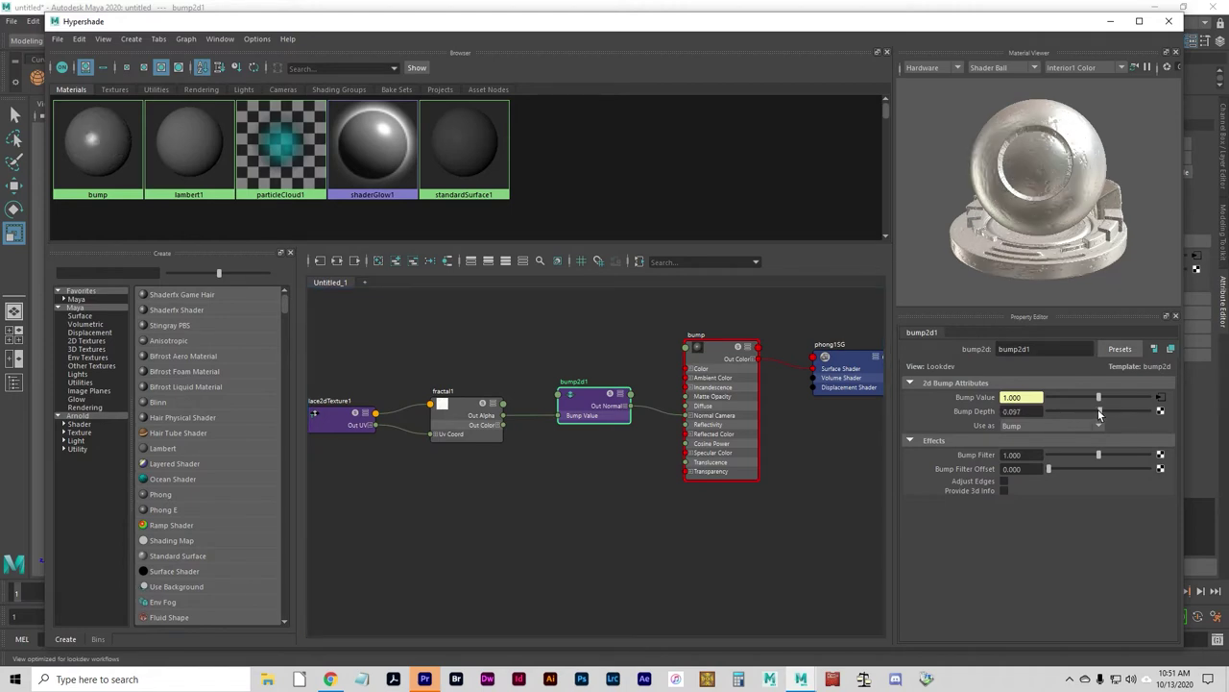
pyautogui.click(470, 408)
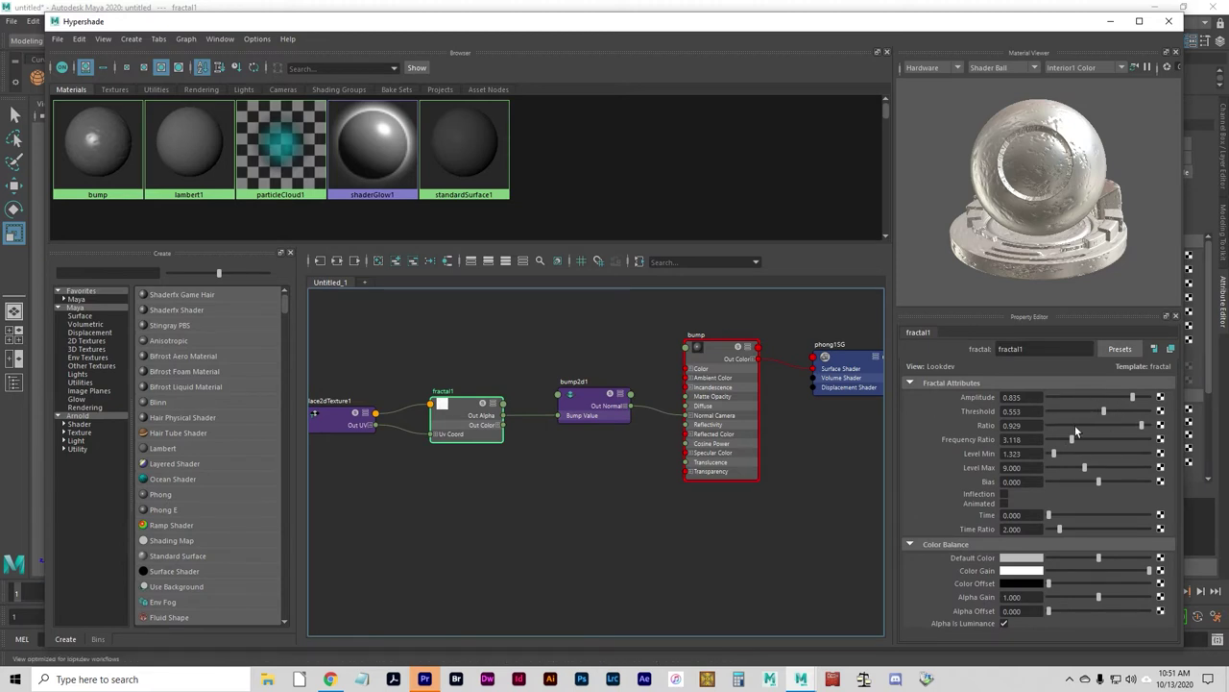
pyautogui.moveTo(1075, 439); pyautogui.dragTo(1053, 453)
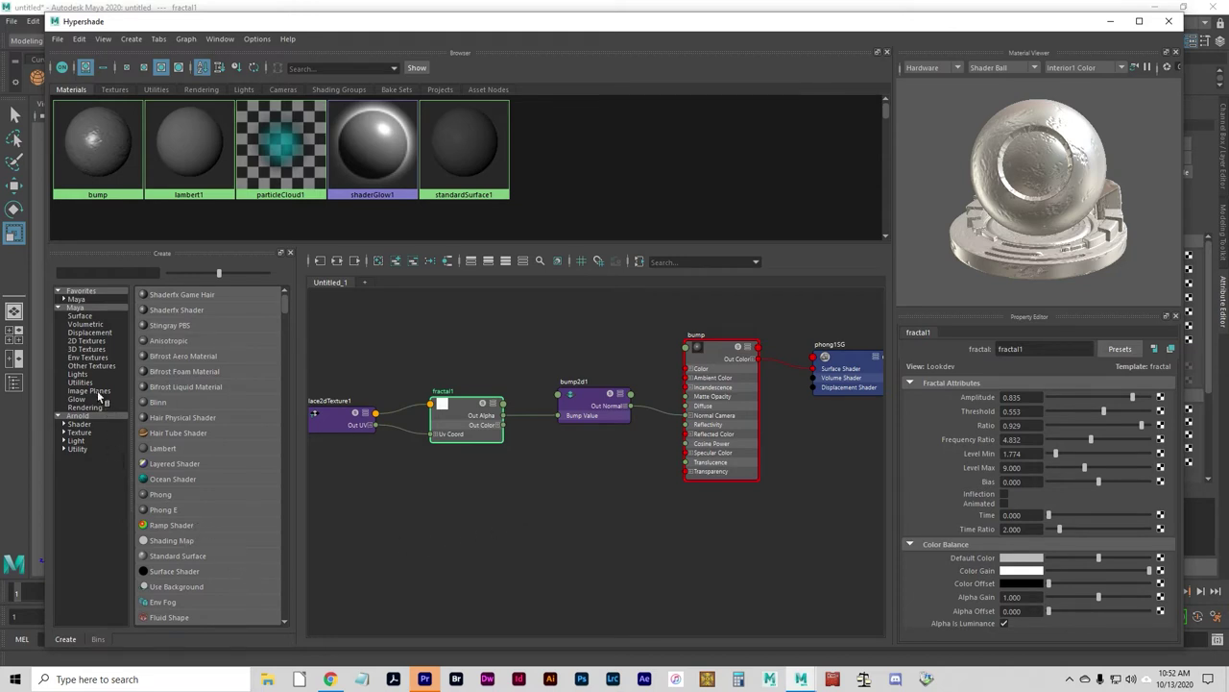
# - Look through the 2D and 3D texture categories and create a Brownian texture node in the work area
pyautogui.click(89, 341)
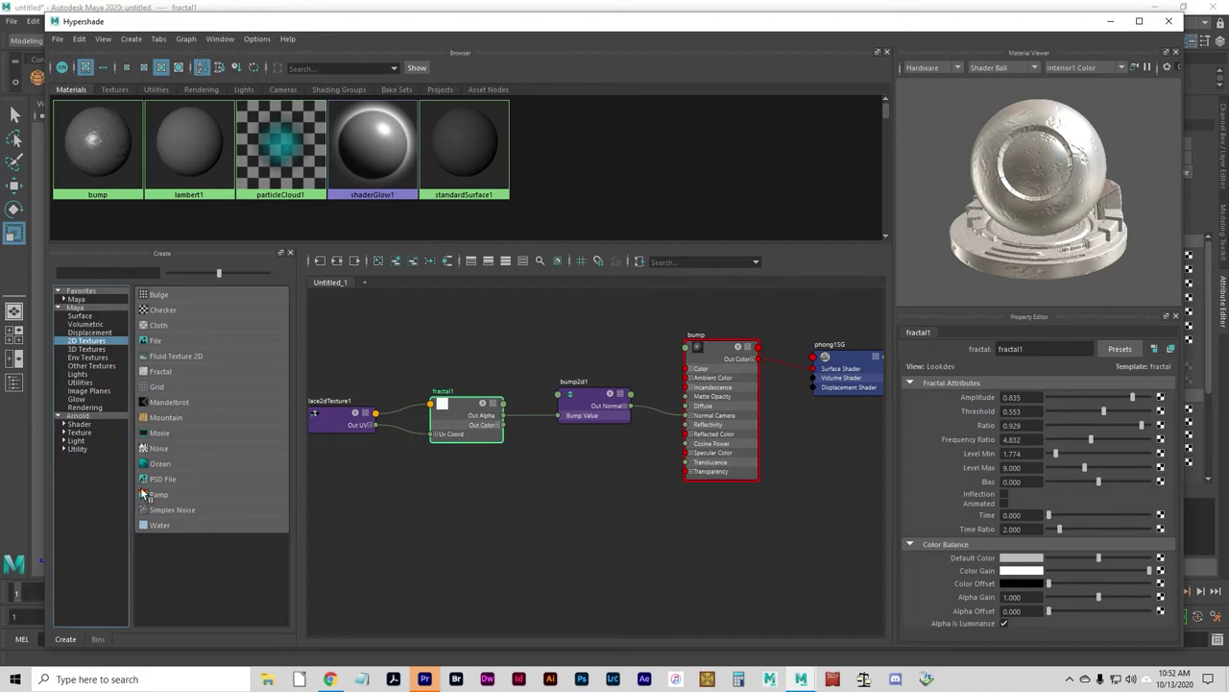
pyautogui.click(91, 350)
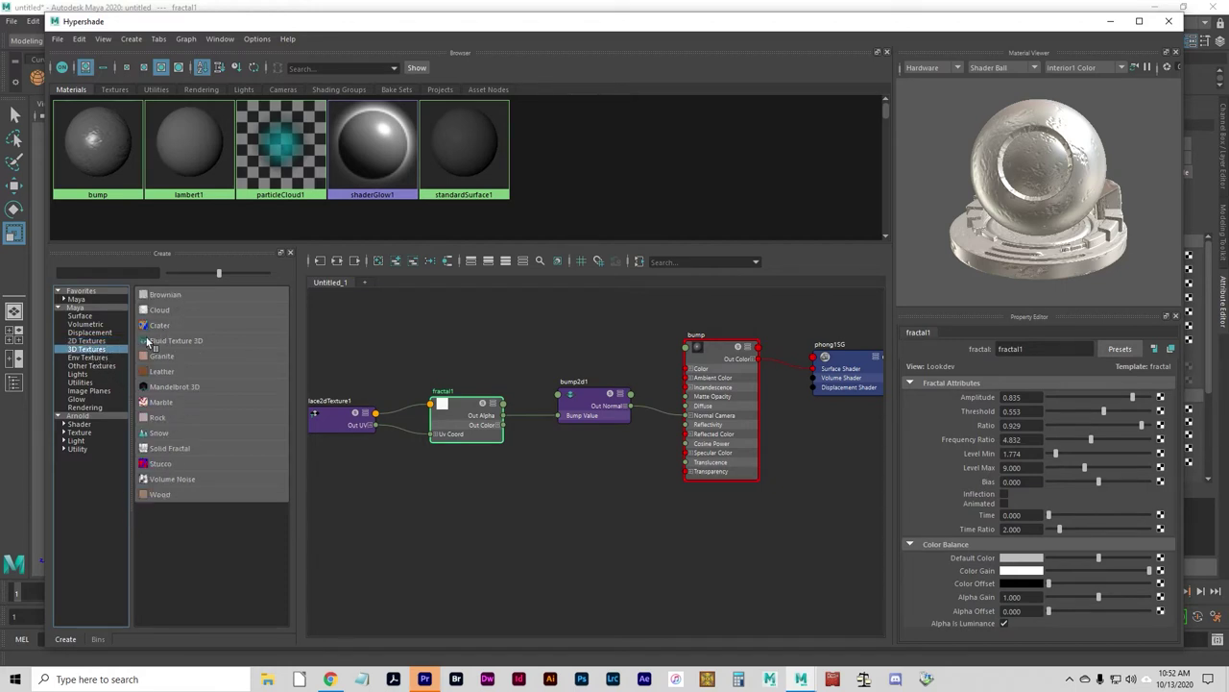
pyautogui.click(156, 295)
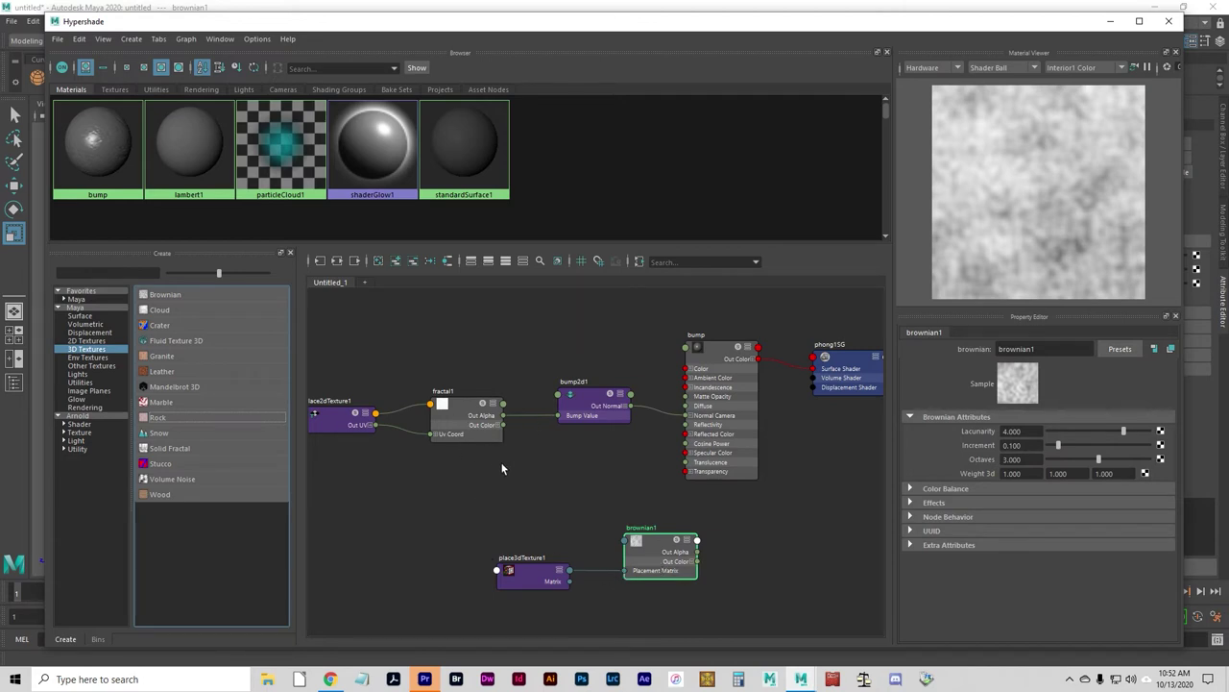
# - Delete the connection between fractal1 and bump2d1, and connect brownian1's Out Alpha to bump2d1's Bump Value
pyautogui.click(524, 432)
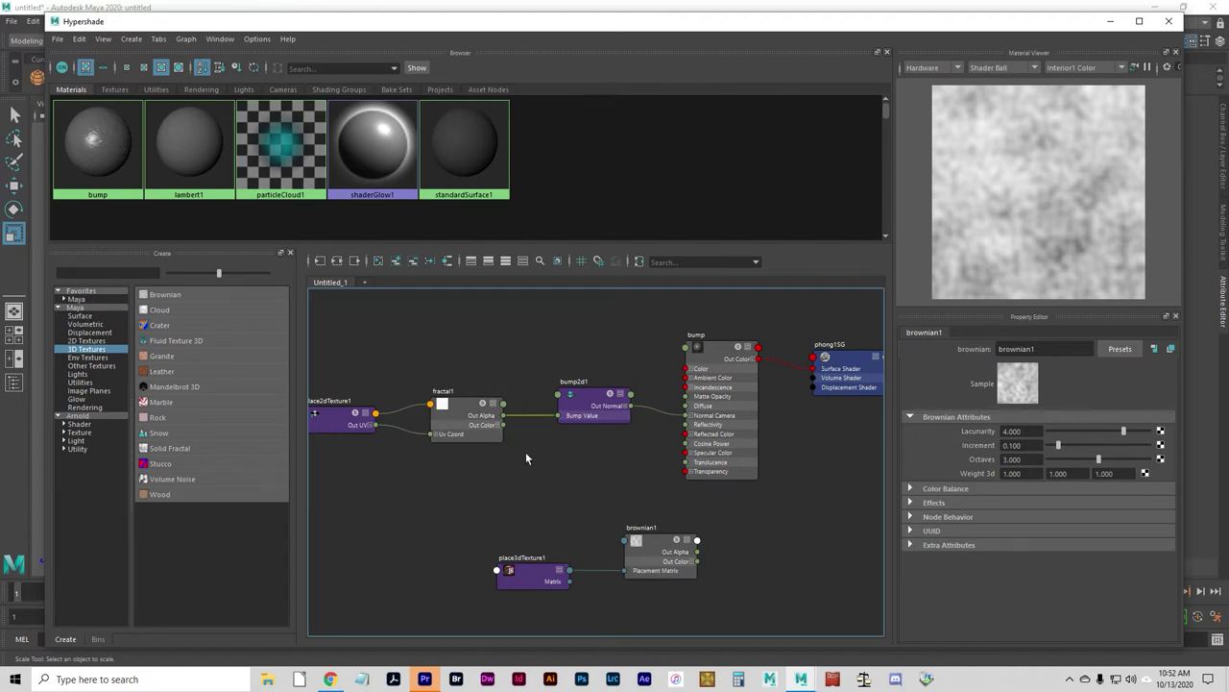
pyautogui.press('Delete')
pyautogui.moveTo(698, 557); pyautogui.dragTo(553, 421)
pyautogui.moveTo(698, 556); pyautogui.dragTo(554, 421)
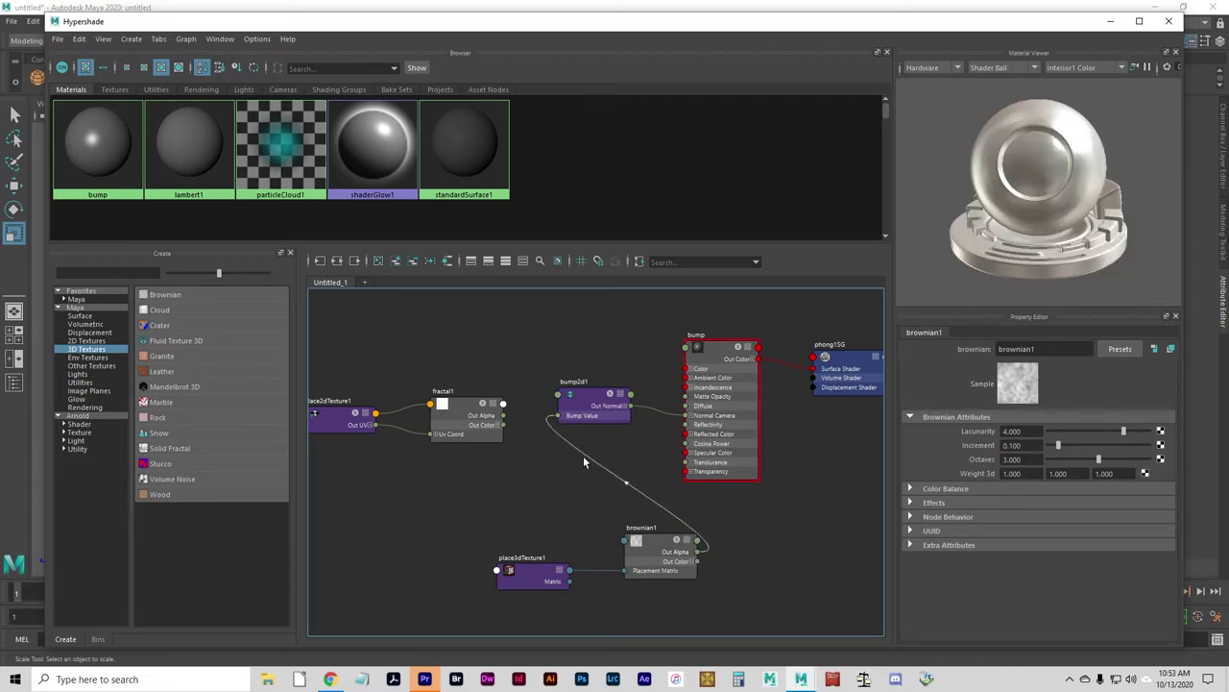
# - Review the brownian1 and bump nodes' attributes, and set bump2d1's Bump Depth to about 2.161
pyautogui.click(663, 546)
pyautogui.click(723, 348)
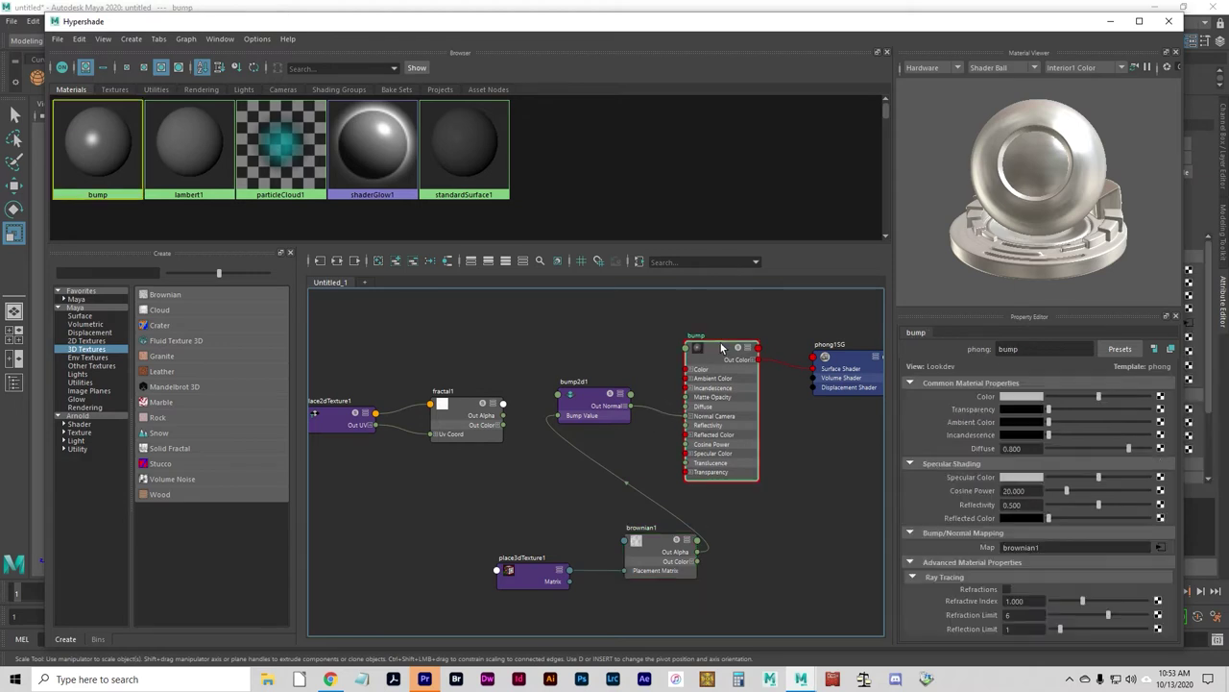
pyautogui.click(601, 397)
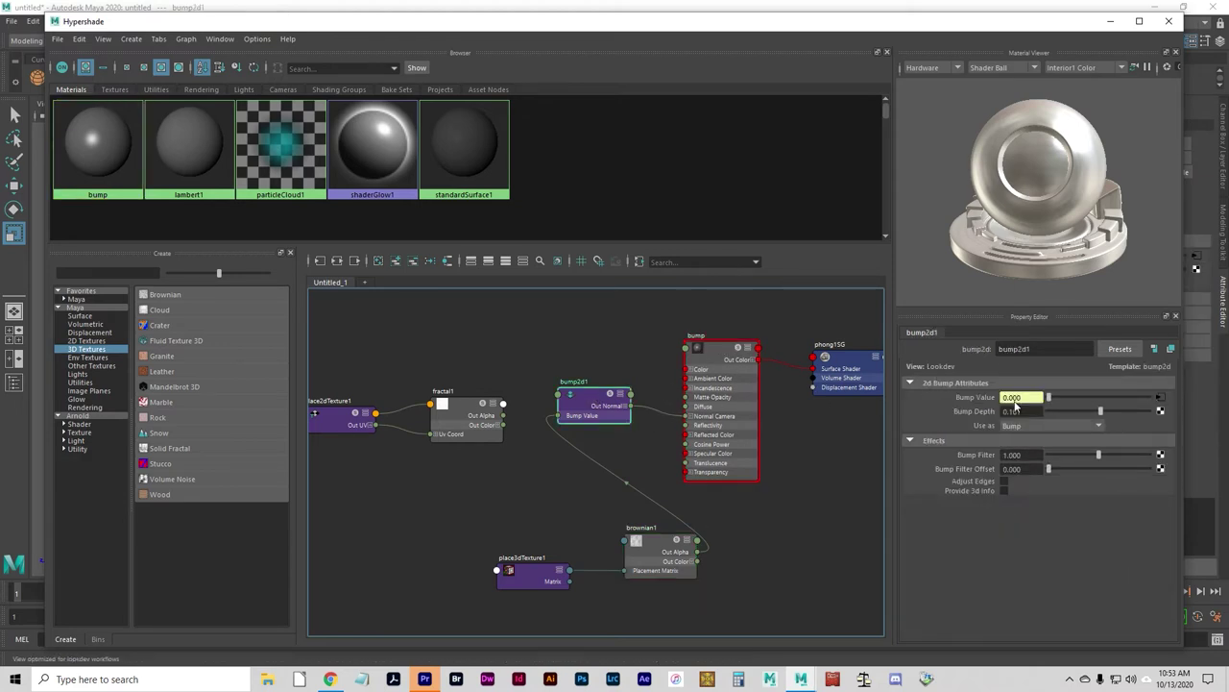
pyautogui.moveTo(1108, 411); pyautogui.dragTo(1120, 411)
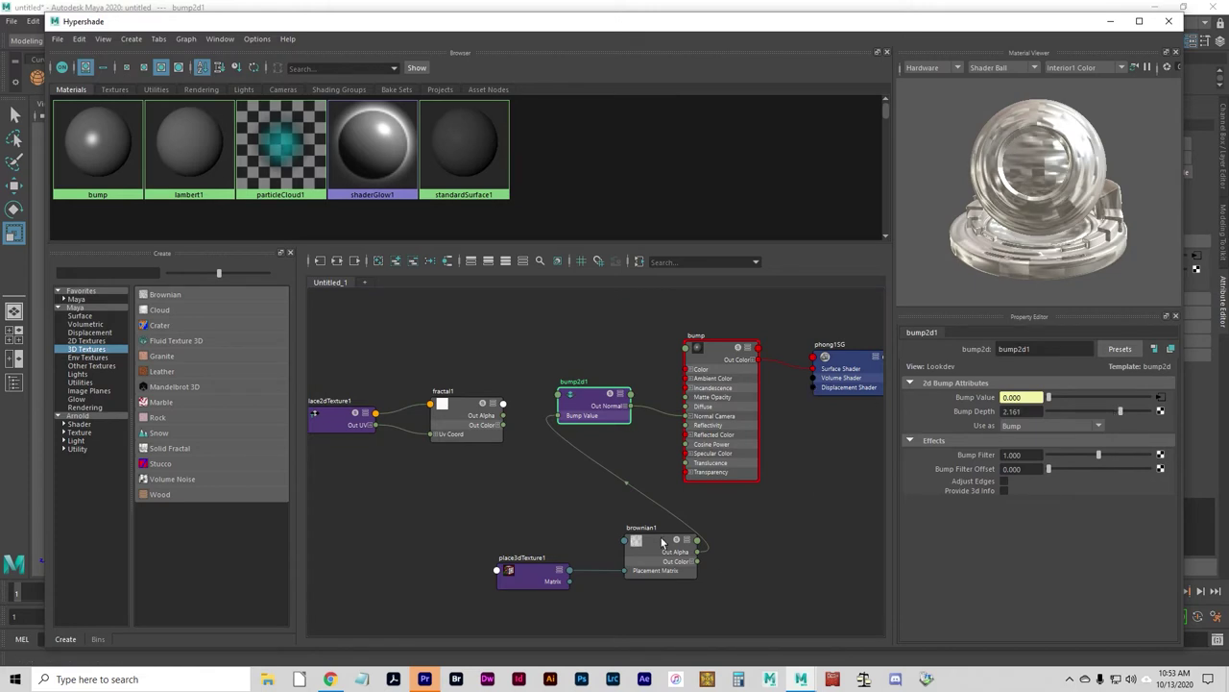
# - Try a Scale of 0.25 on all three axes of the place3dTexture1 node
pyautogui.click(538, 571)
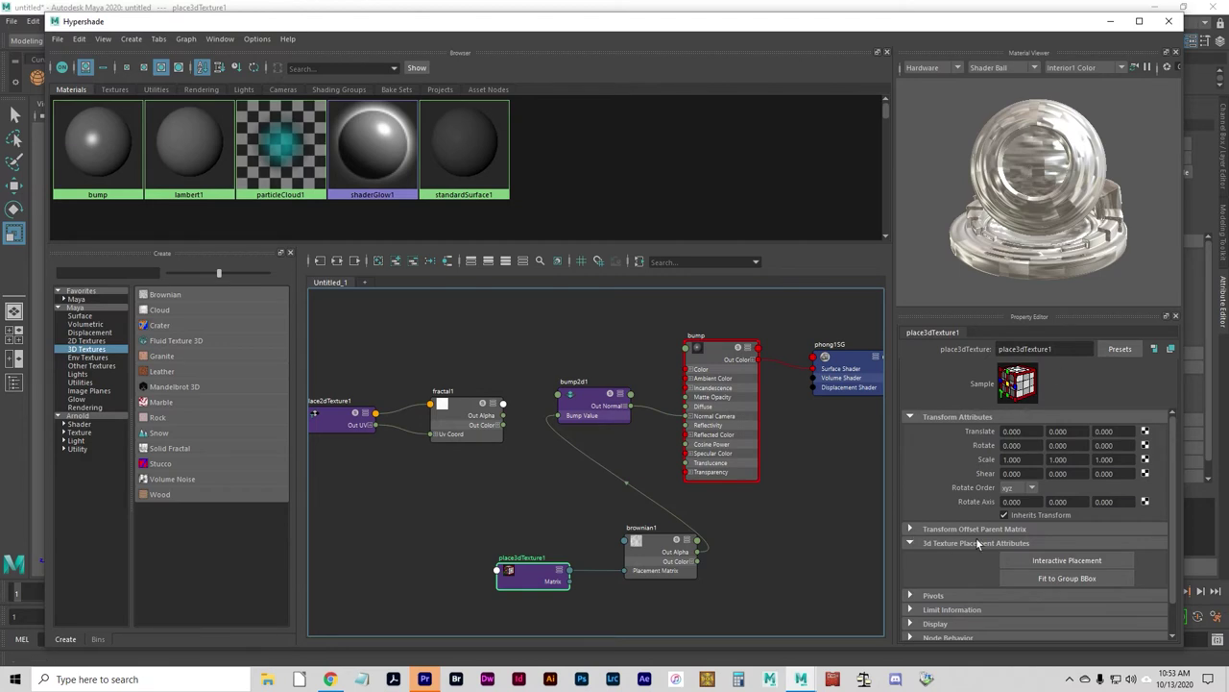
pyautogui.click(1028, 461)
pyautogui.moveTo(1030, 462); pyautogui.dragTo(959, 457)
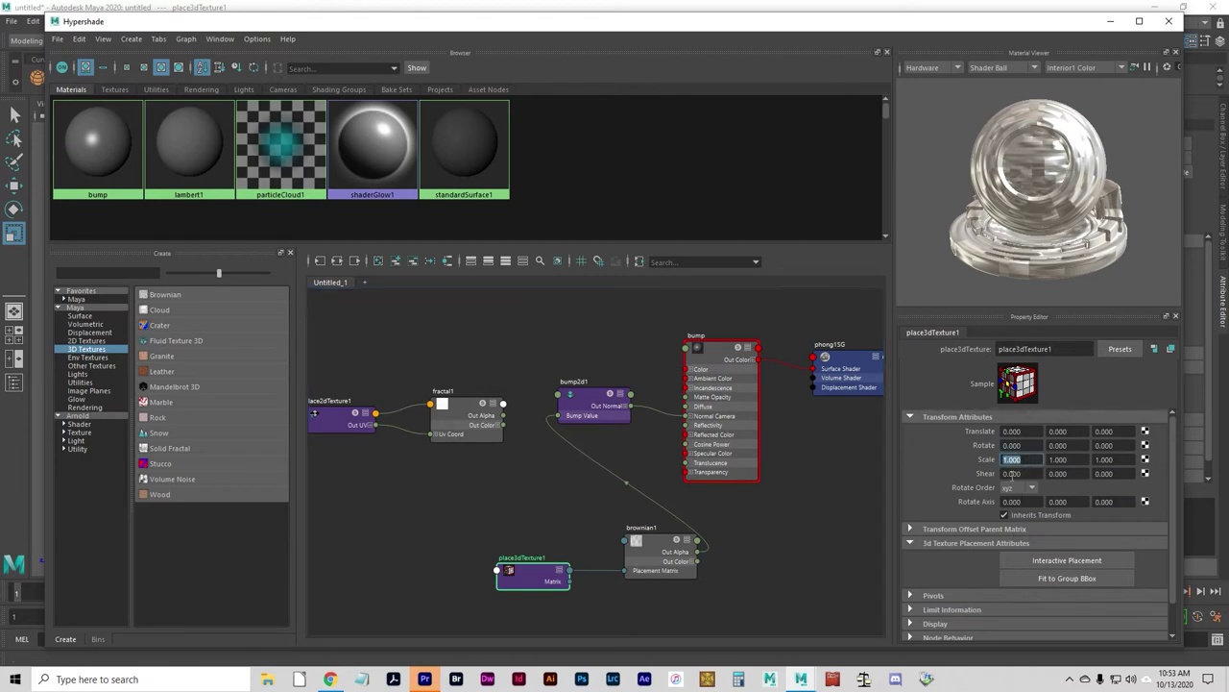
pyautogui.write('0.25')
pyautogui.press('Tab')
pyautogui.write('0.25')
pyautogui.press('Tab')
pyautogui.write('0.25')
pyautogui.press('Tab')
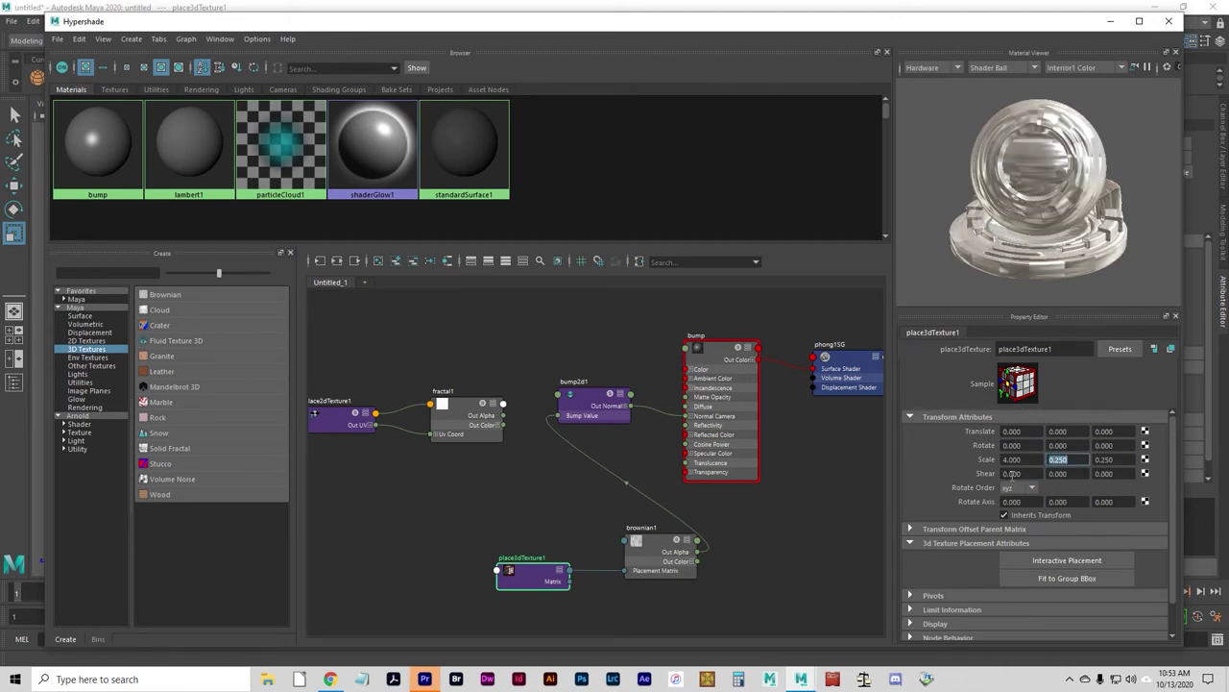
# - Try a Scale of 4 on all three axes of place3dTexture1, and restore the scale to 1
pyautogui.hotkey('shift', 'Tab')
pyautogui.hotkey('shift', 'Tab')
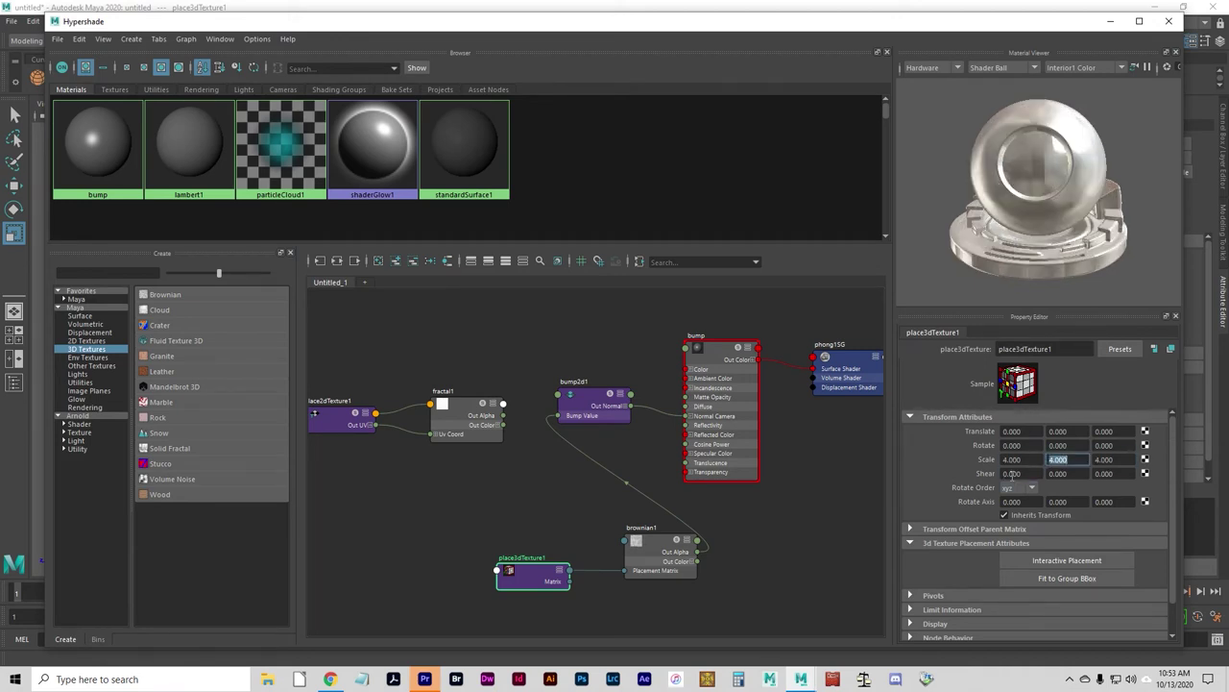
pyautogui.hotkey('shift', 'Tab')
pyautogui.write('1')
pyautogui.press('Tab')
pyautogui.write('1')
pyautogui.press('Tab')
pyautogui.write('1')
pyautogui.press('Tab')
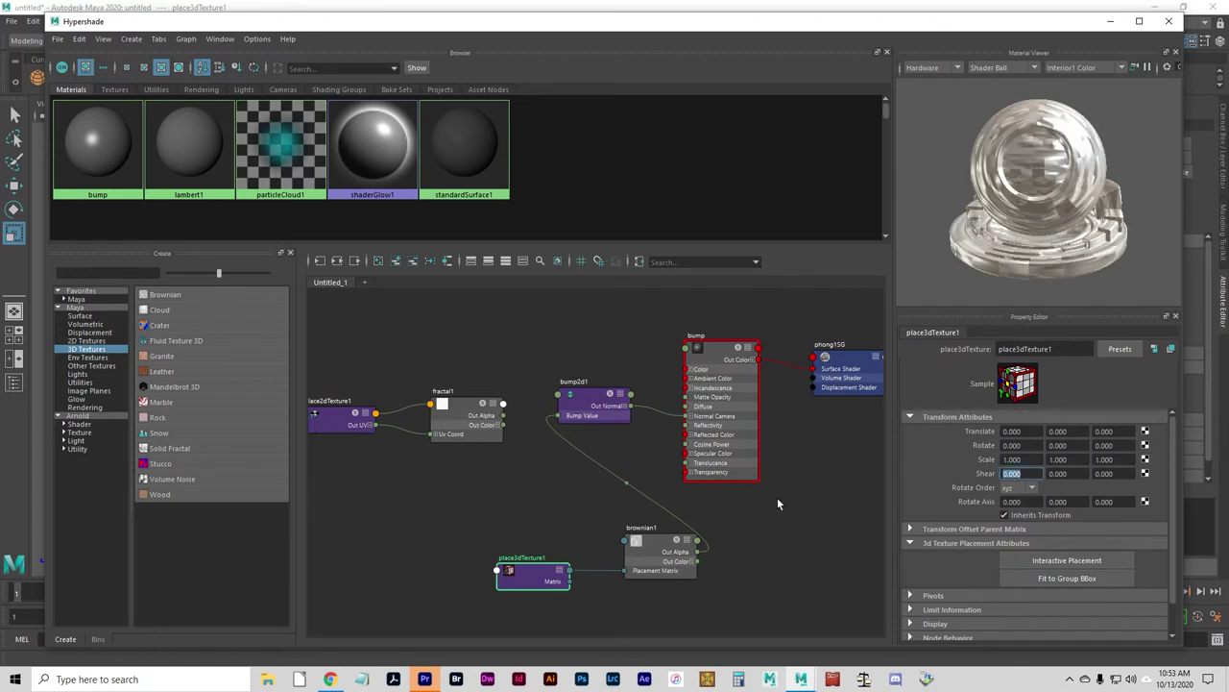
# - Set brownian1's Lacunarity to about 4.535, Increment to 0 and Octaves to 5
pyautogui.click(648, 552)
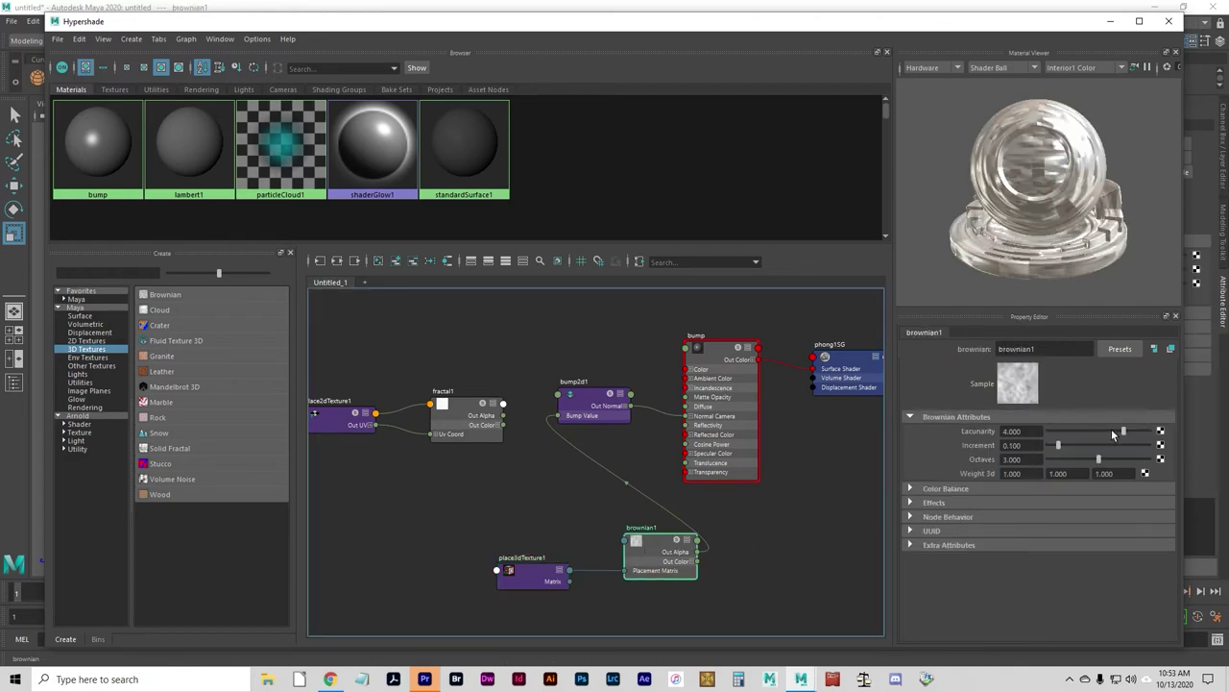
pyautogui.moveTo(1122, 431); pyautogui.dragTo(1150, 459)
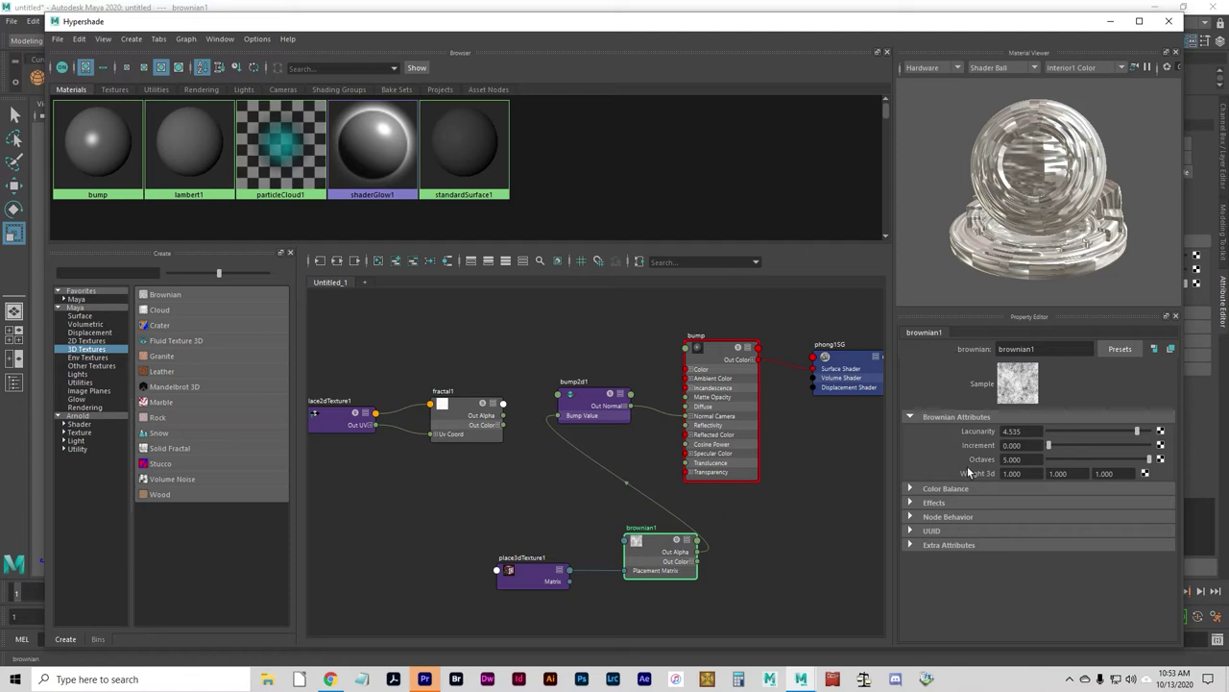
# - In brownian1's Color Balance, darken Default Color, slightly lower Color Gain, and set Alpha Gain to about 1.006 and Alpha Offset to about 0.077
pyautogui.click(946, 489)
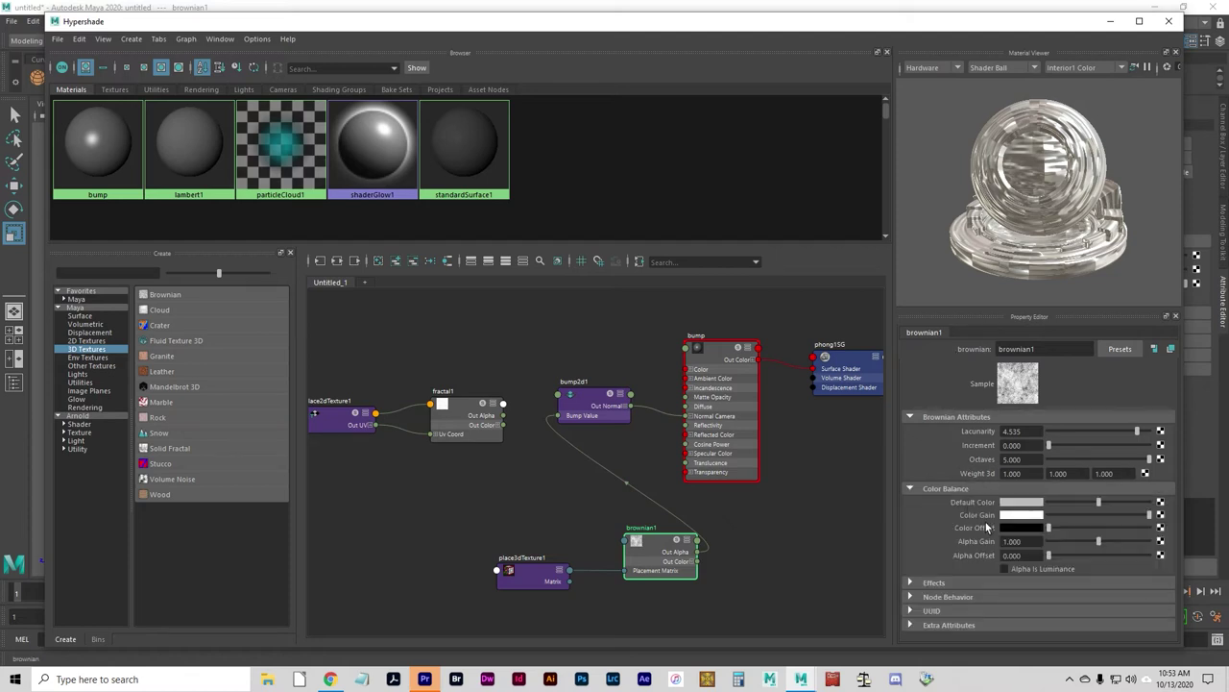
pyautogui.moveTo(1095, 496); pyautogui.dragTo(1100, 542)
pyautogui.click(1103, 513)
pyautogui.click(1081, 555)
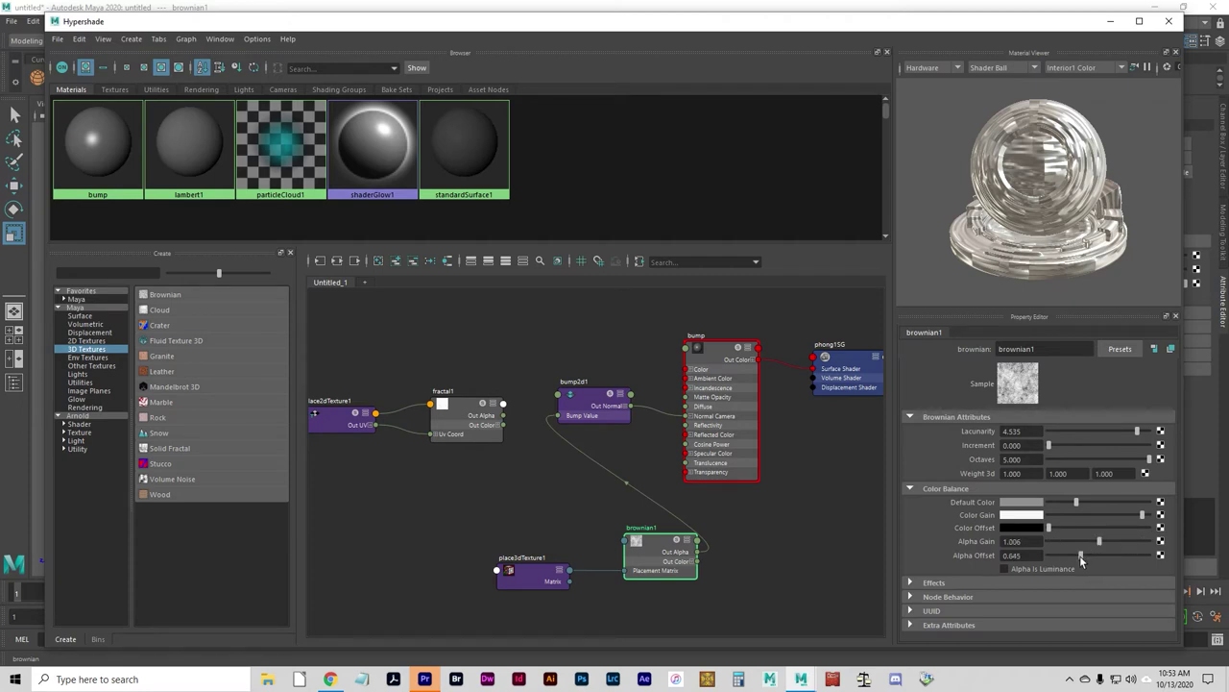
pyautogui.click(1008, 569)
# - Look over place3dTexture1's transform, offset parent matrix and placement attributes, and return to brownian1's attributes
pyautogui.click(533, 577)
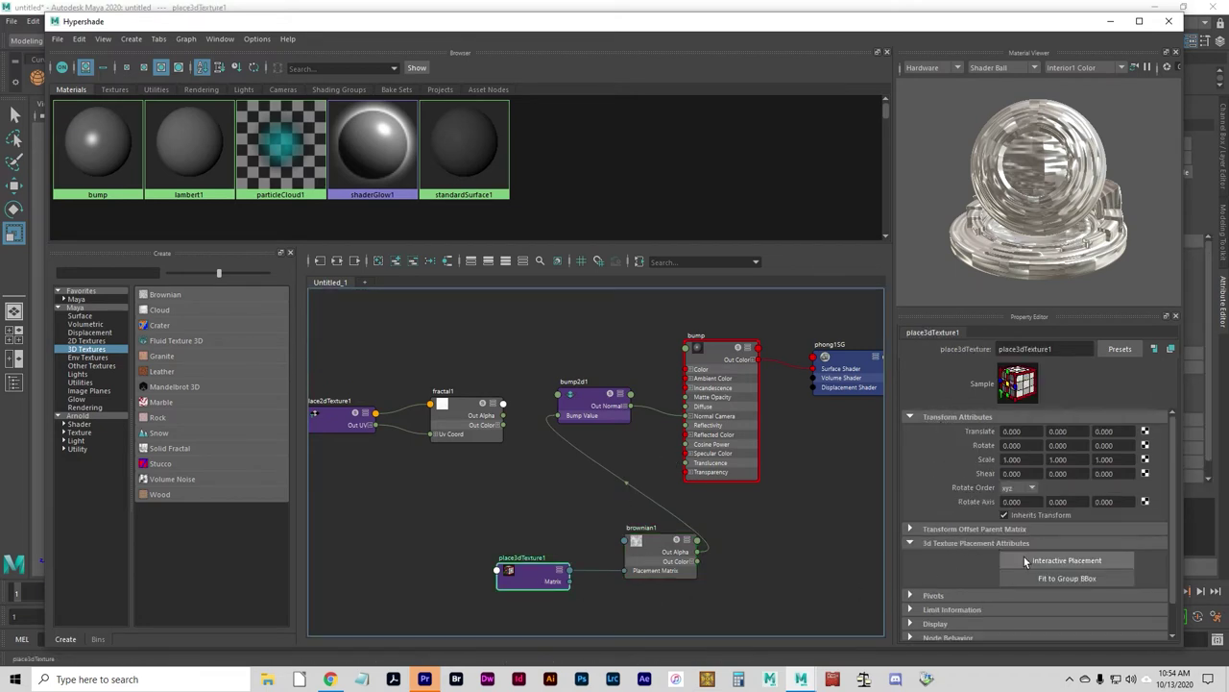
pyautogui.click(974, 529)
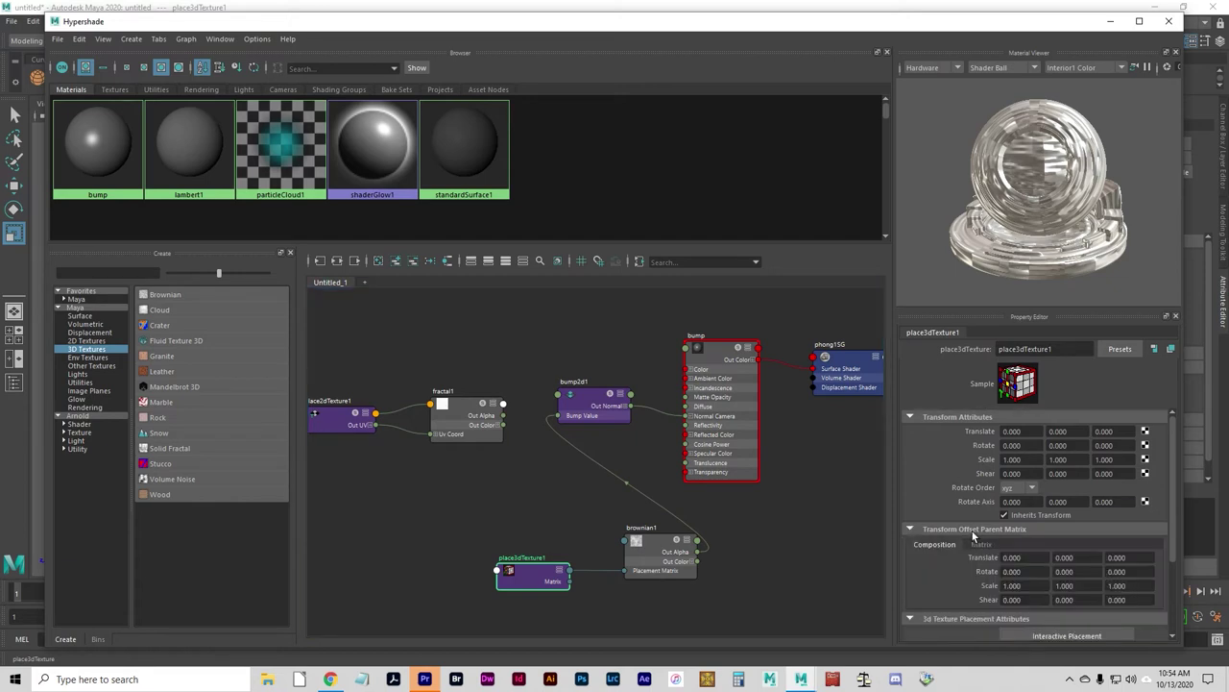
pyautogui.click(974, 529)
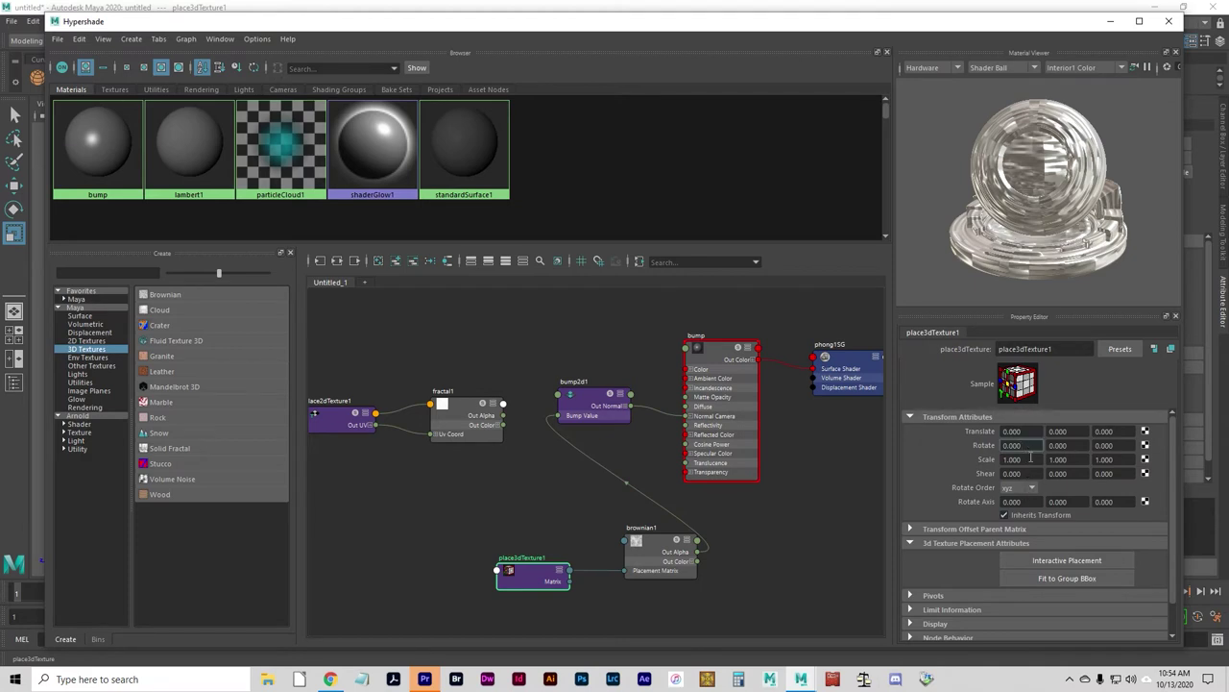
pyautogui.click(1031, 459)
pyautogui.click(963, 527)
pyautogui.click(954, 531)
pyautogui.click(945, 543)
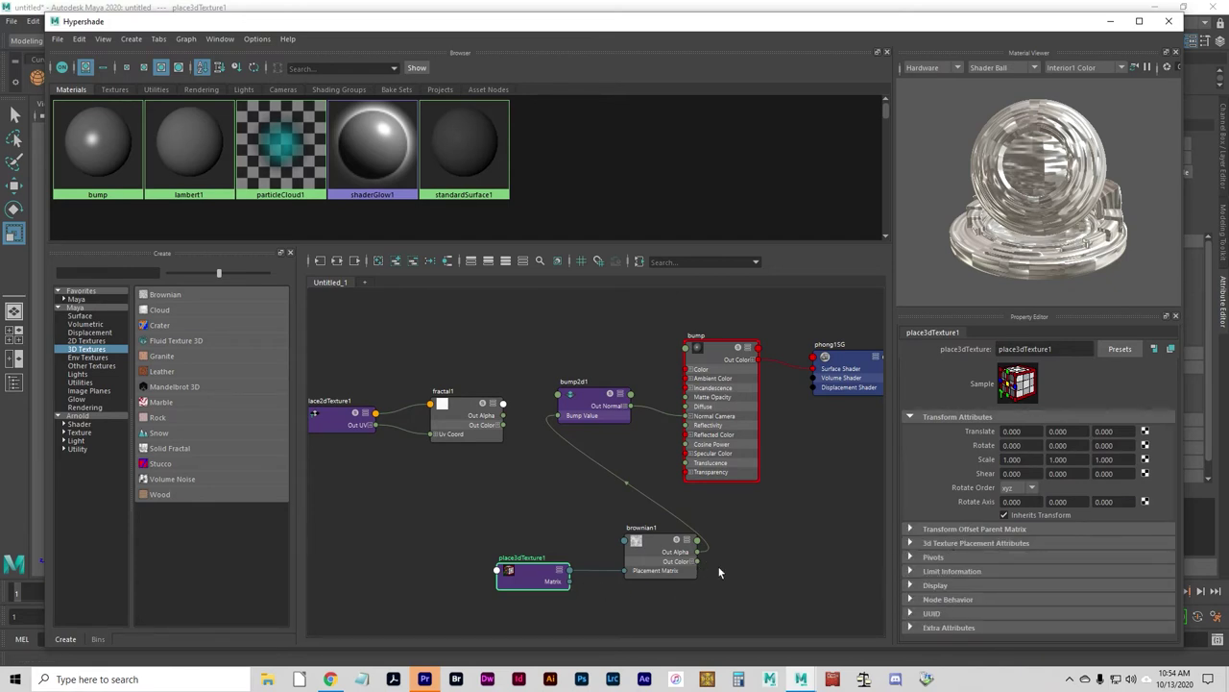
pyautogui.click(668, 559)
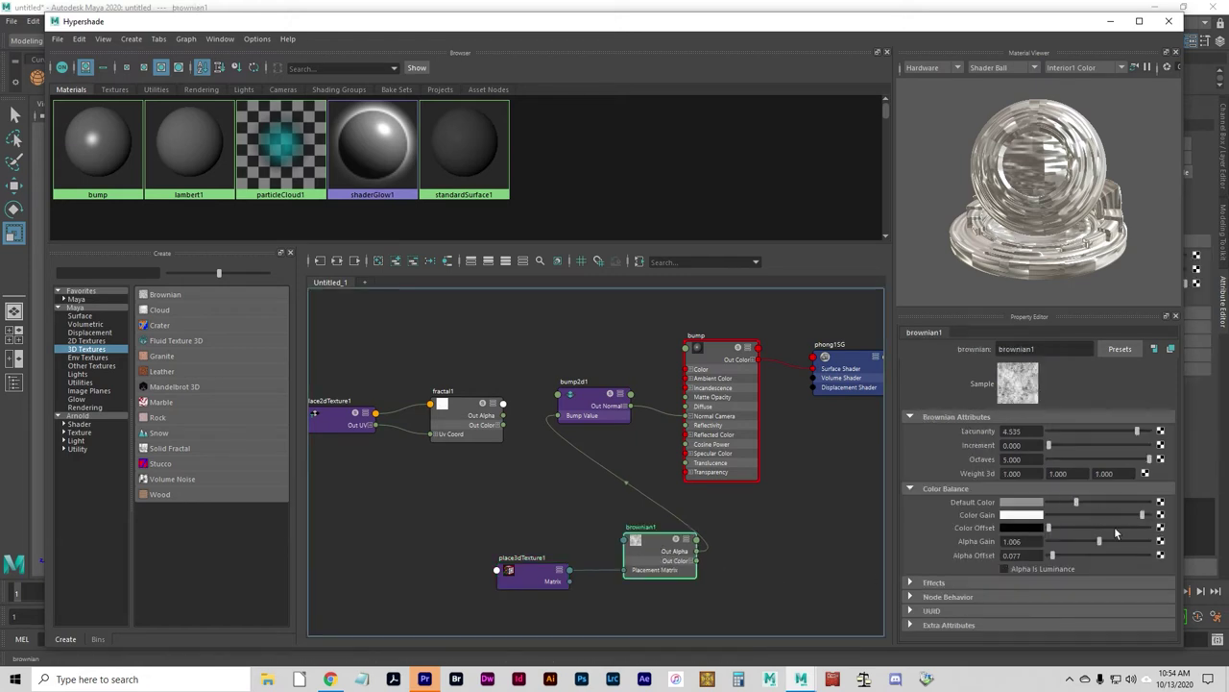
# - Delete brownian1's connection to bump2d1, reconnect fractal1's Out Alpha to Bump Value, and select the bump material to preview it
pyautogui.click(454, 544)
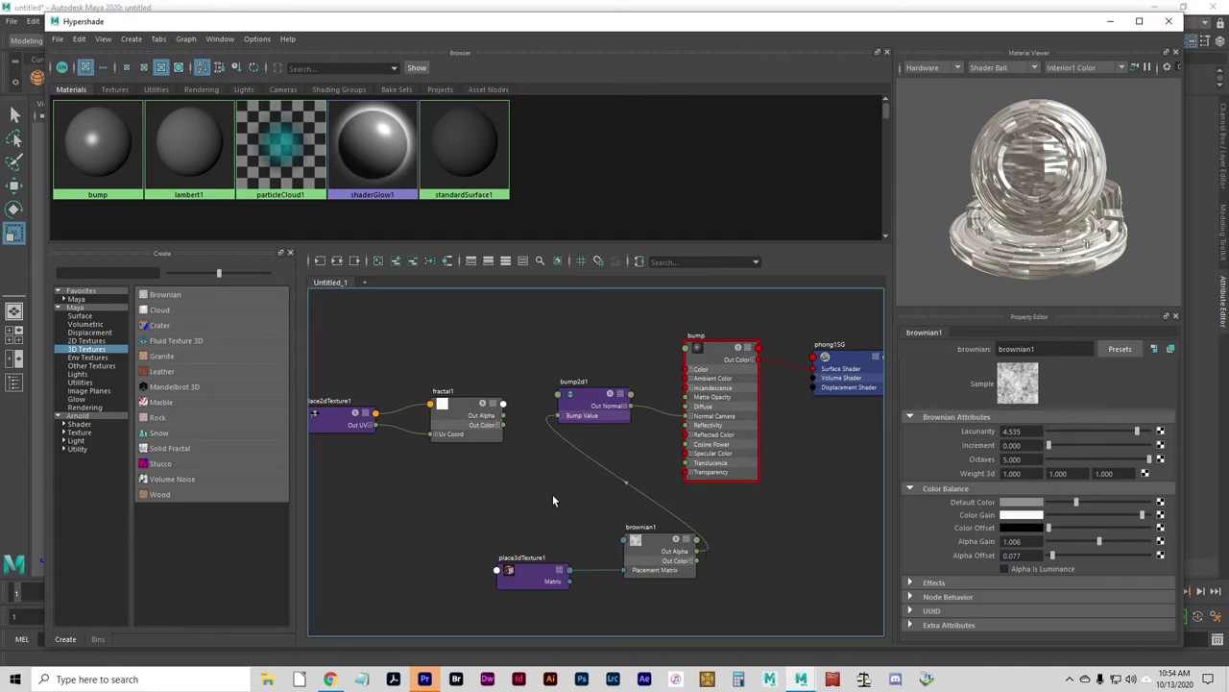
pyautogui.moveTo(541, 492); pyautogui.dragTo(630, 486)
pyautogui.press('Delete')
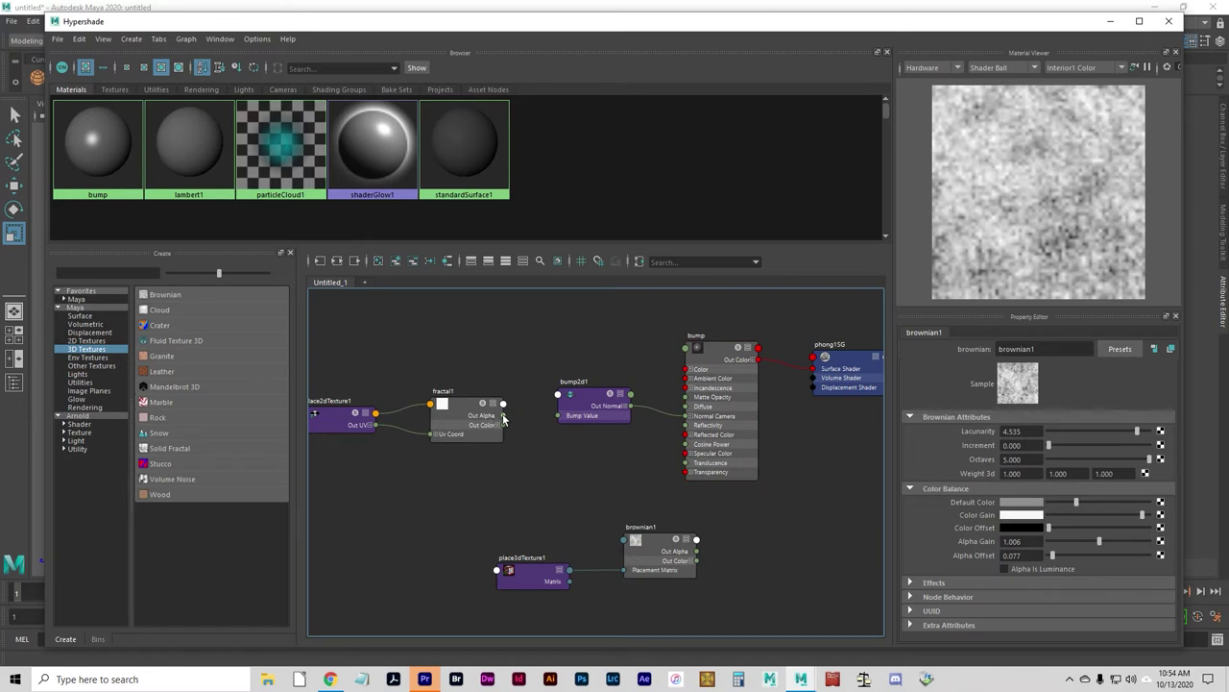
pyautogui.moveTo(503, 419); pyautogui.dragTo(559, 415)
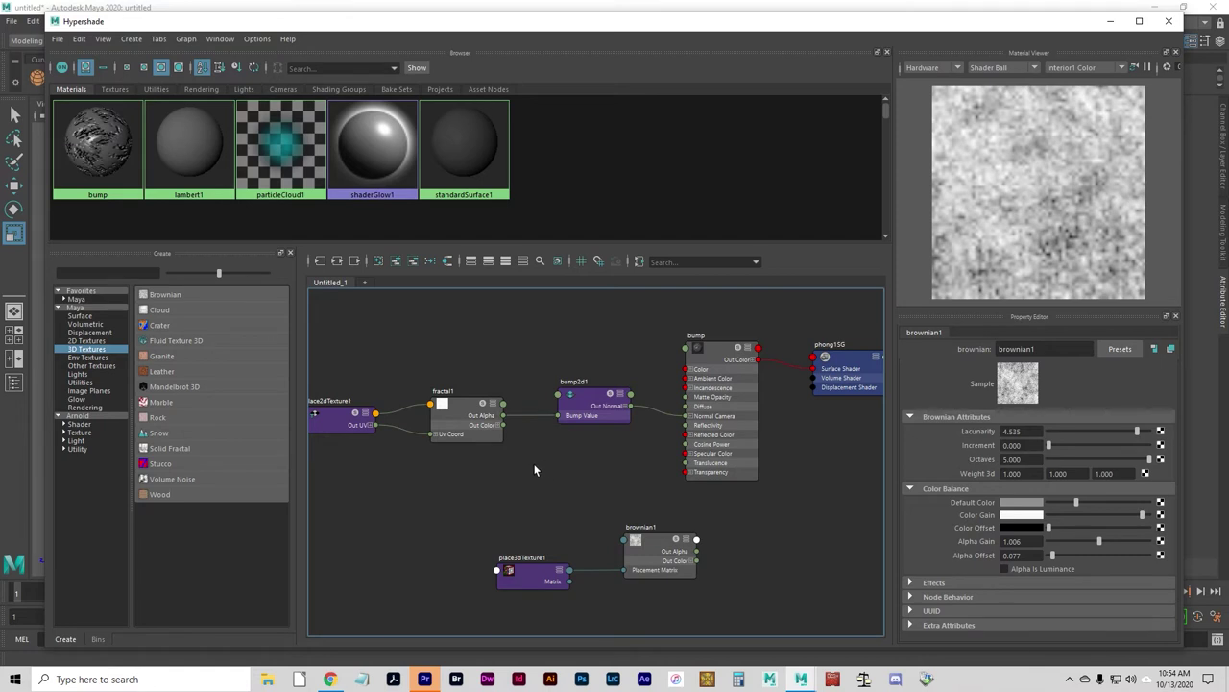
pyautogui.click(699, 378)
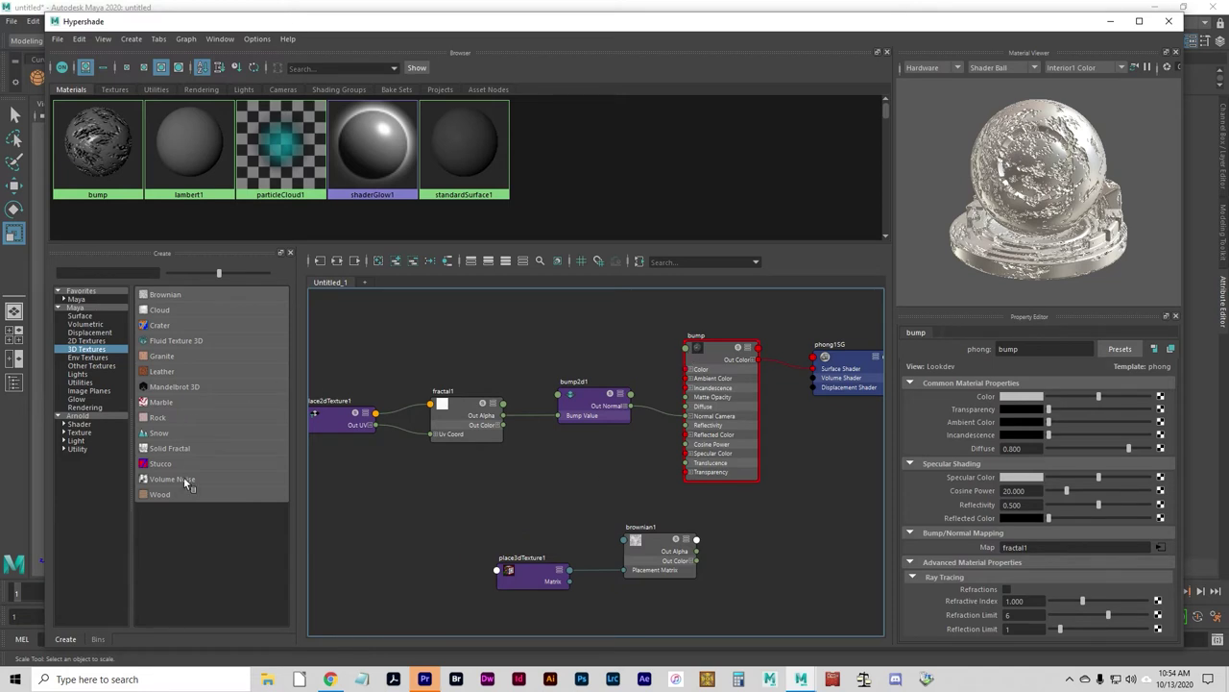
pyautogui.moveTo(439, 477); pyautogui.dragTo(420, 439, button='middle')
pyautogui.moveTo(688, 510); pyautogui.dragTo(707, 506, button='middle')
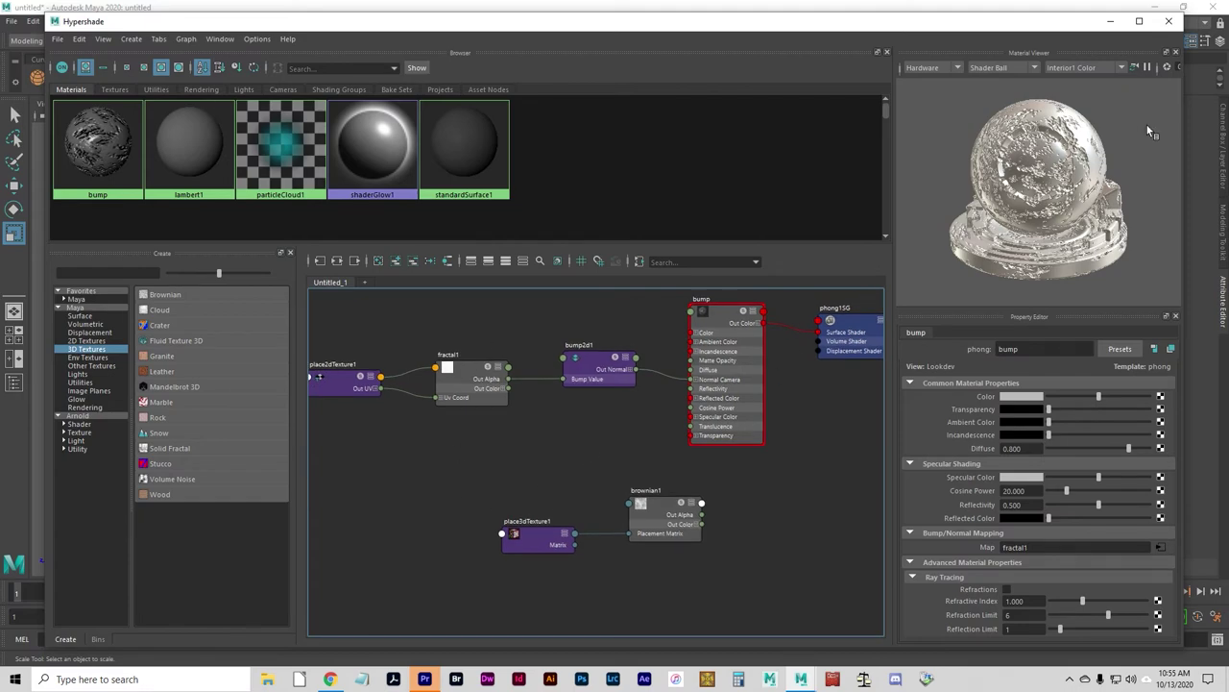
# - Close the Hypershade, start an IPR render of the sphere, and select a tuning region over the sphere's left half
pyautogui.click(1169, 21)
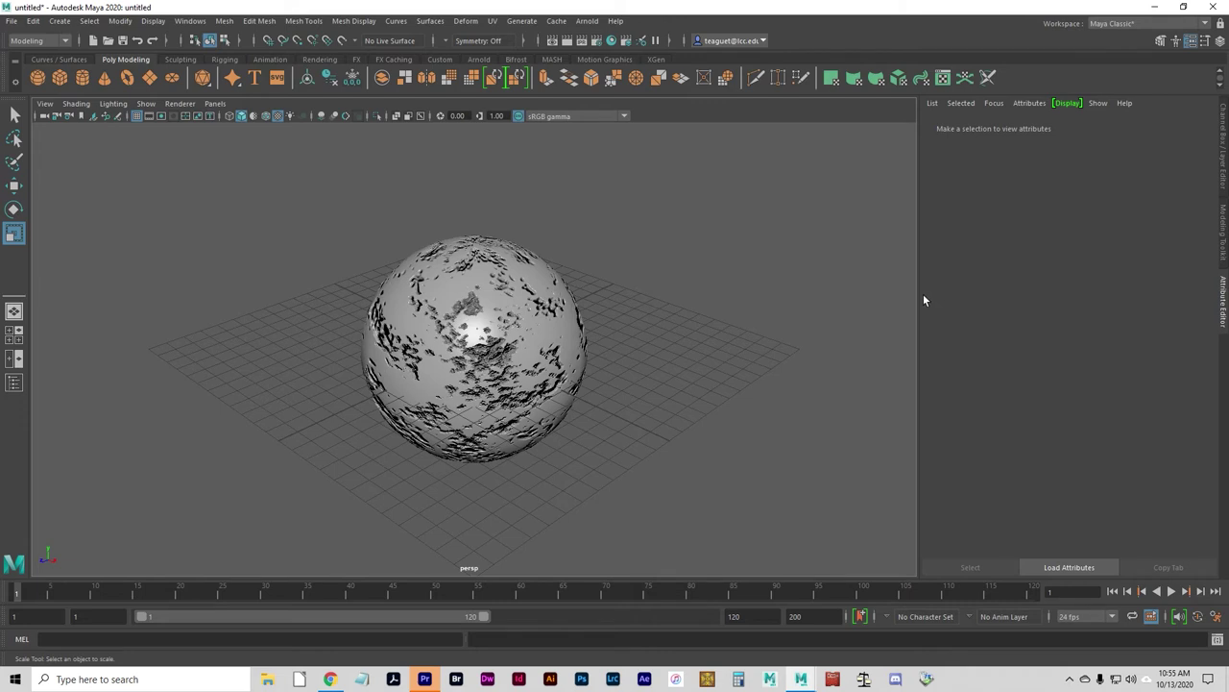
pyautogui.click(581, 41)
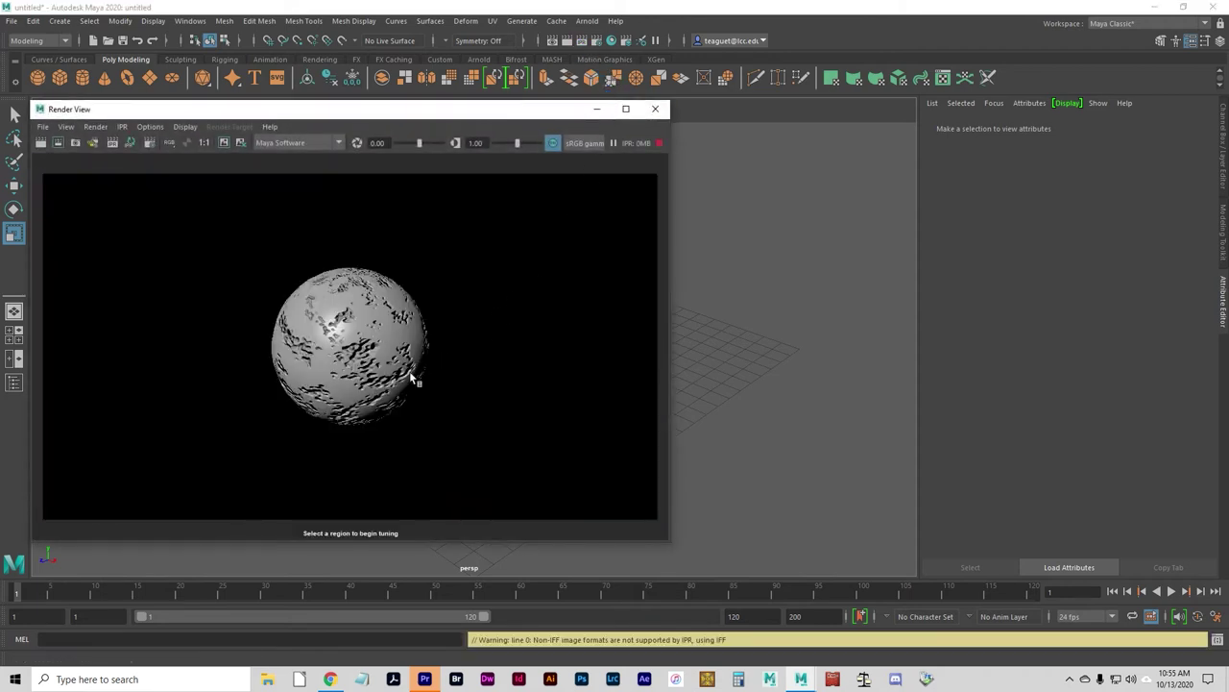
pyautogui.moveTo(370, 120); pyautogui.dragTo(388, 115)
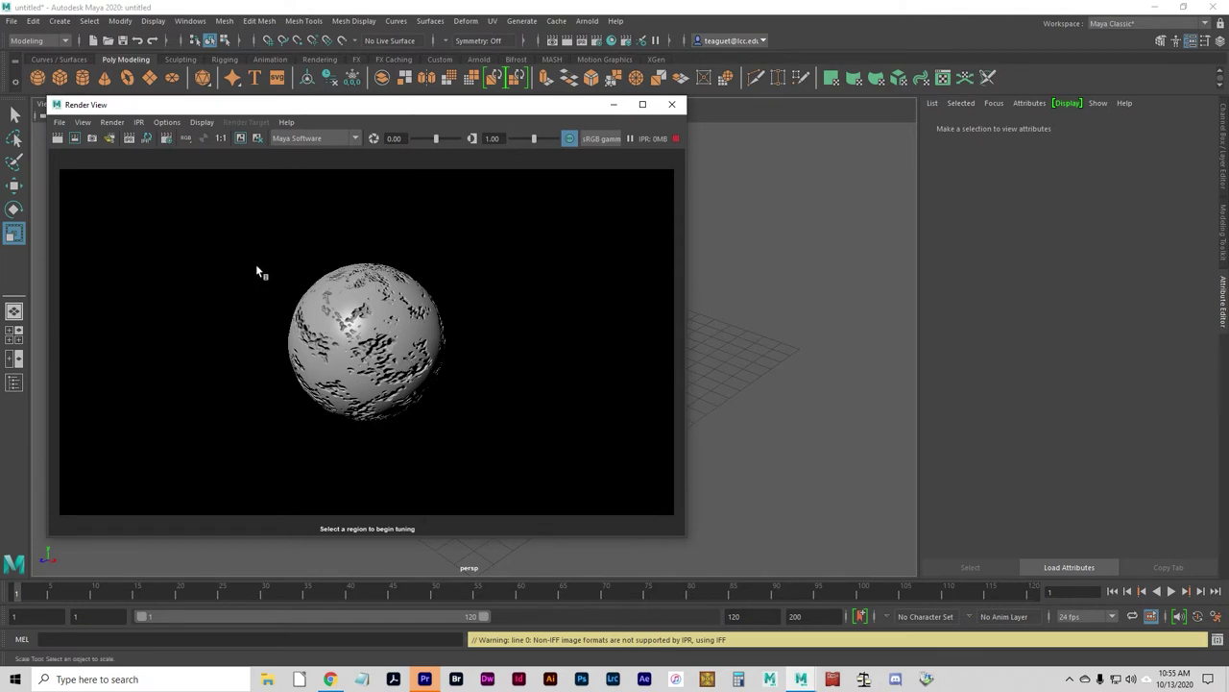
pyautogui.moveTo(255, 266); pyautogui.dragTo(365, 407)
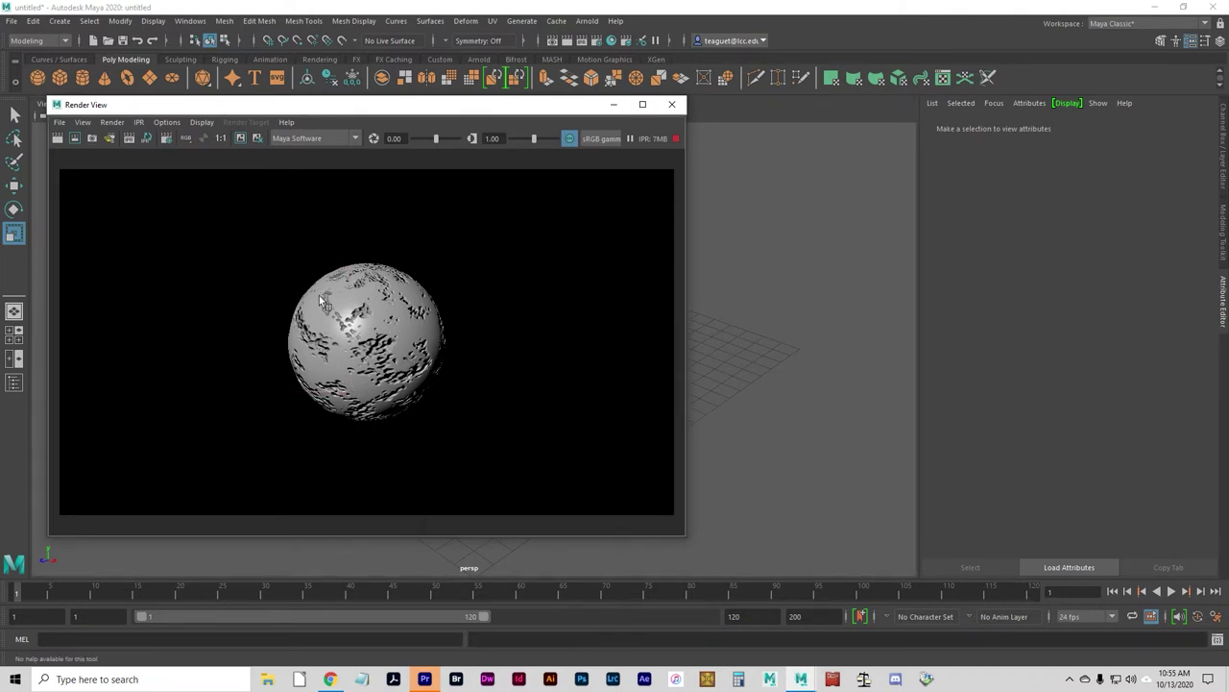
# - Reopen the Hypershade and arrange it beside the Render View so the IPR region and the node graph are both in view
pyautogui.click(190, 20)
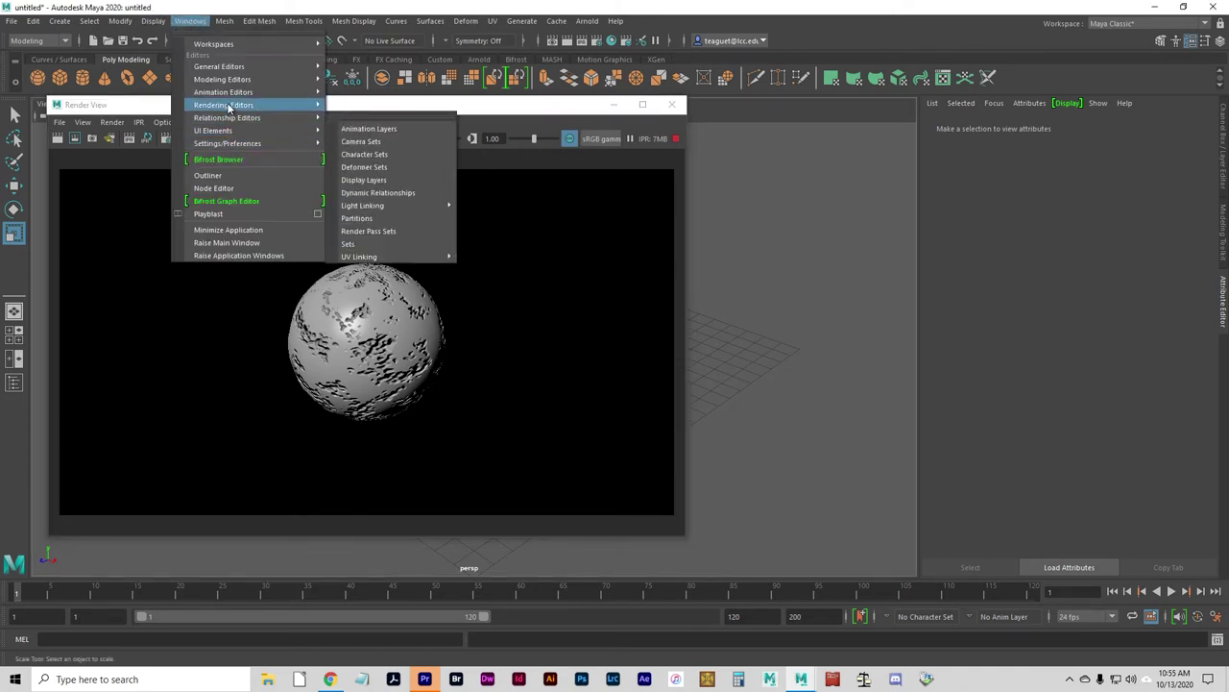
pyautogui.click(206, 25)
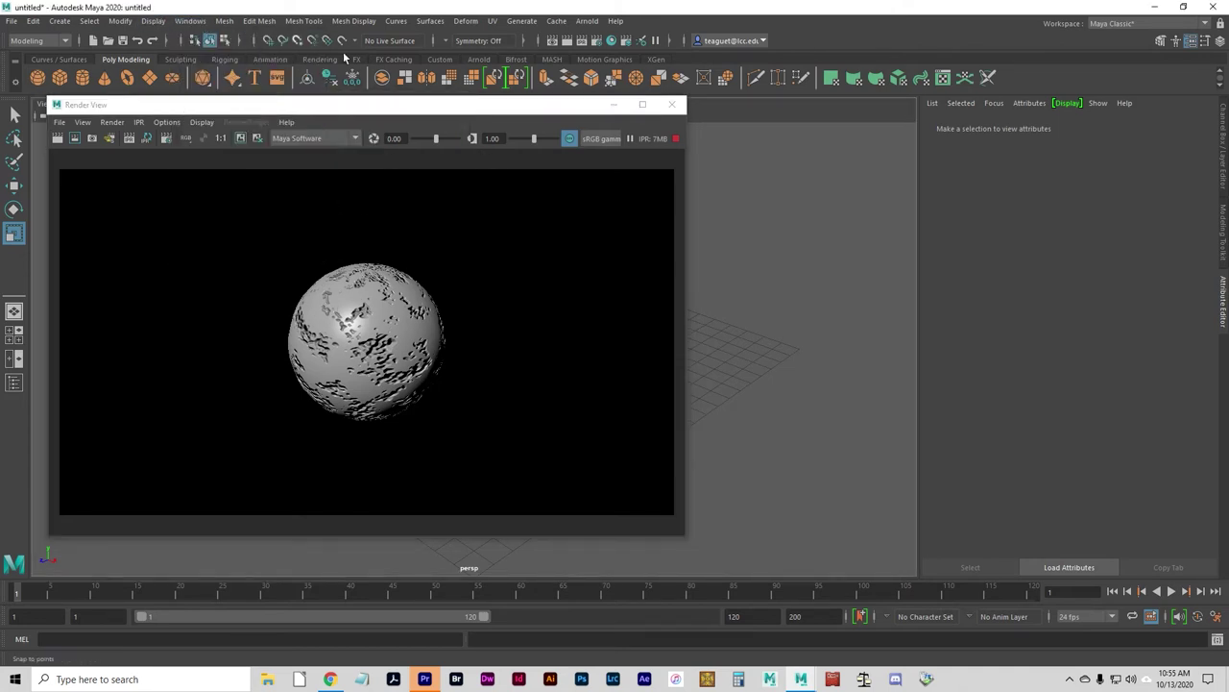
pyautogui.click(582, 40)
pyautogui.click(582, 42)
pyautogui.click(179, 25)
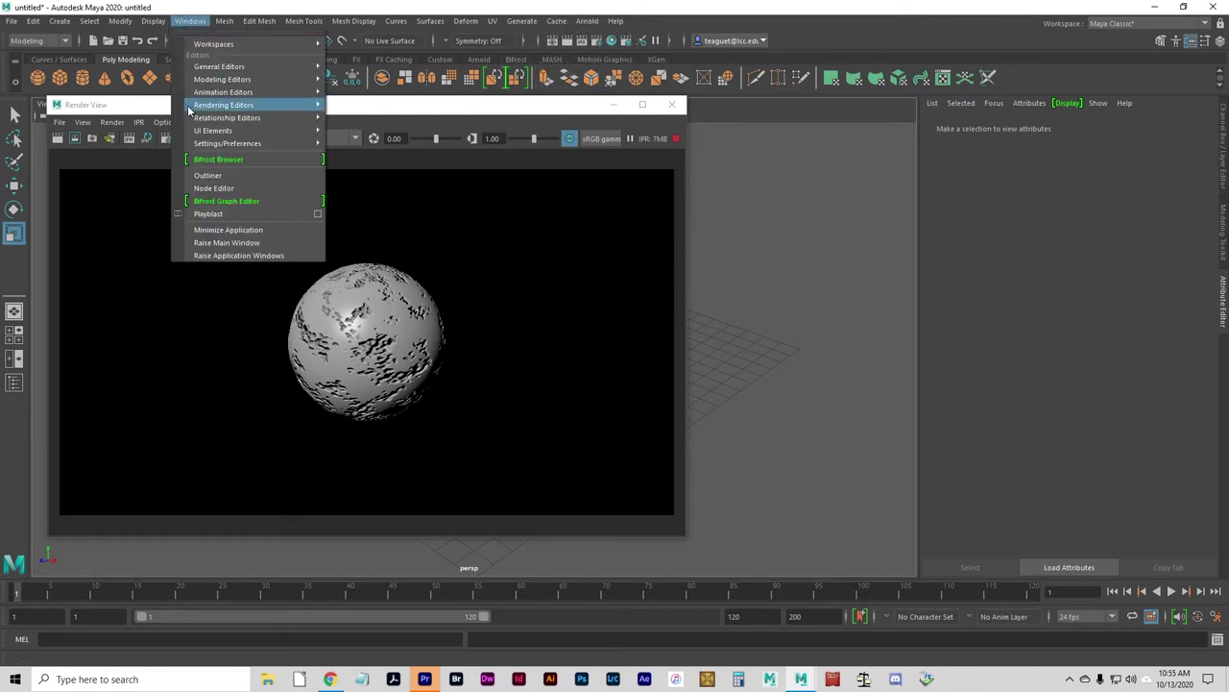
pyautogui.moveTo(209, 83)
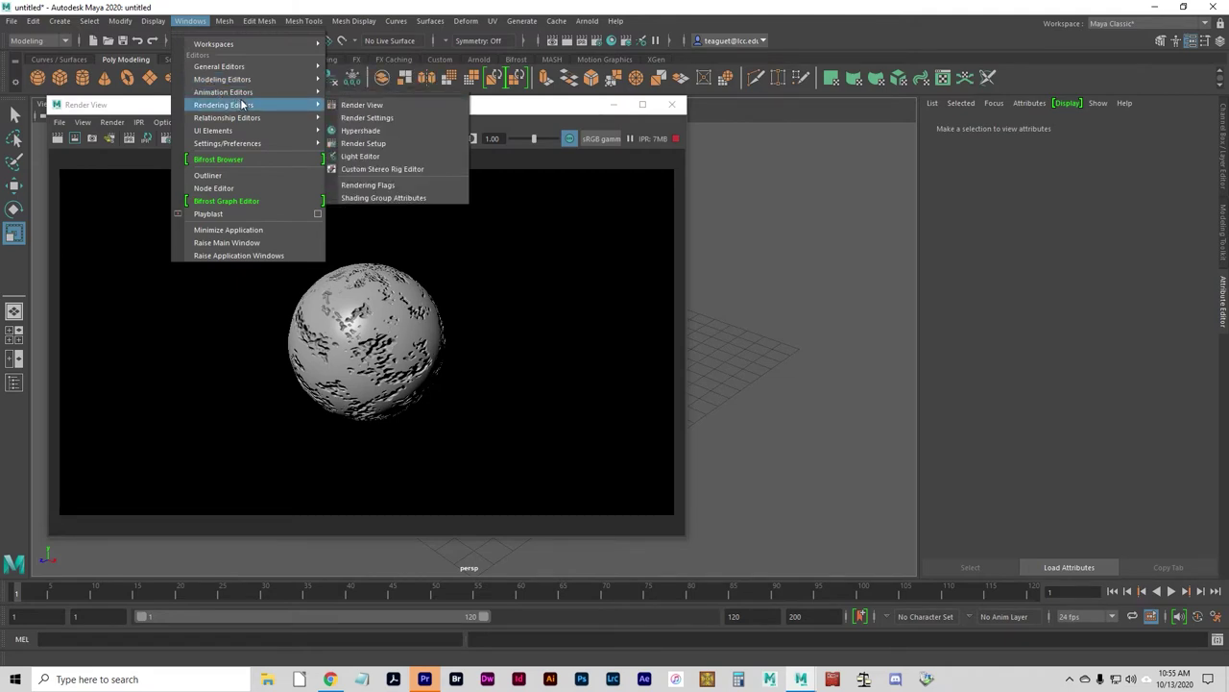
pyautogui.click(361, 130)
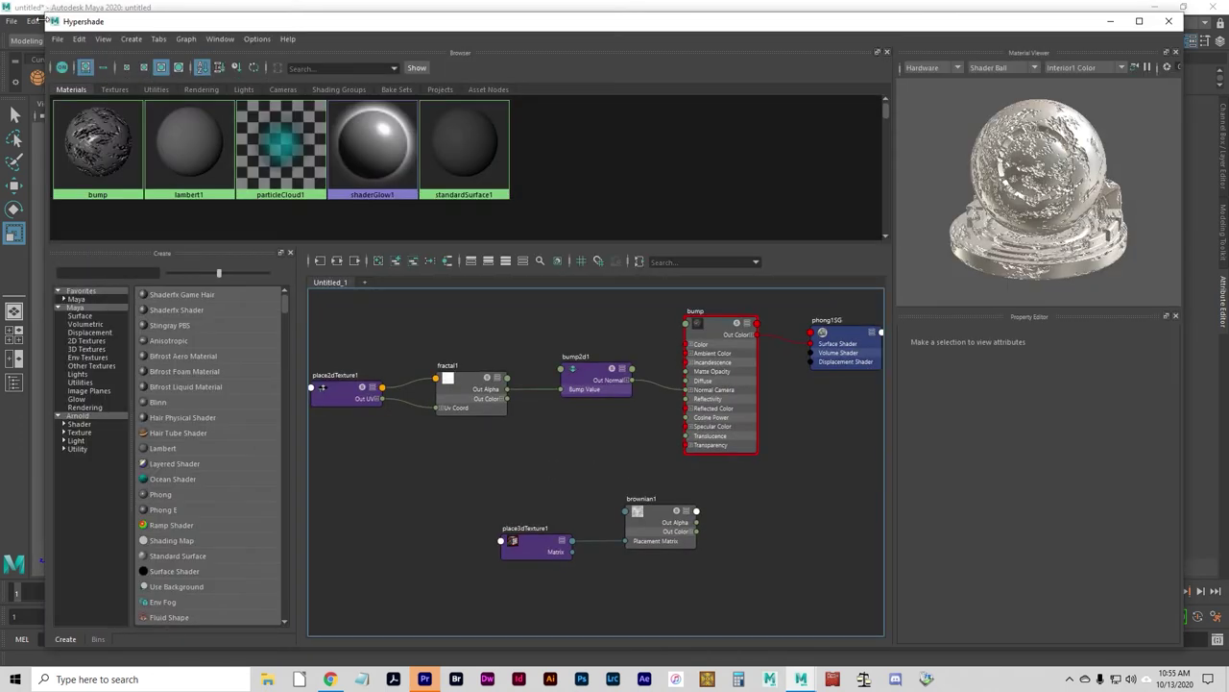
pyautogui.moveTo(46, 16); pyautogui.dragTo(477, 41)
pyautogui.moveTo(320, 100); pyautogui.dragTo(105, 76)
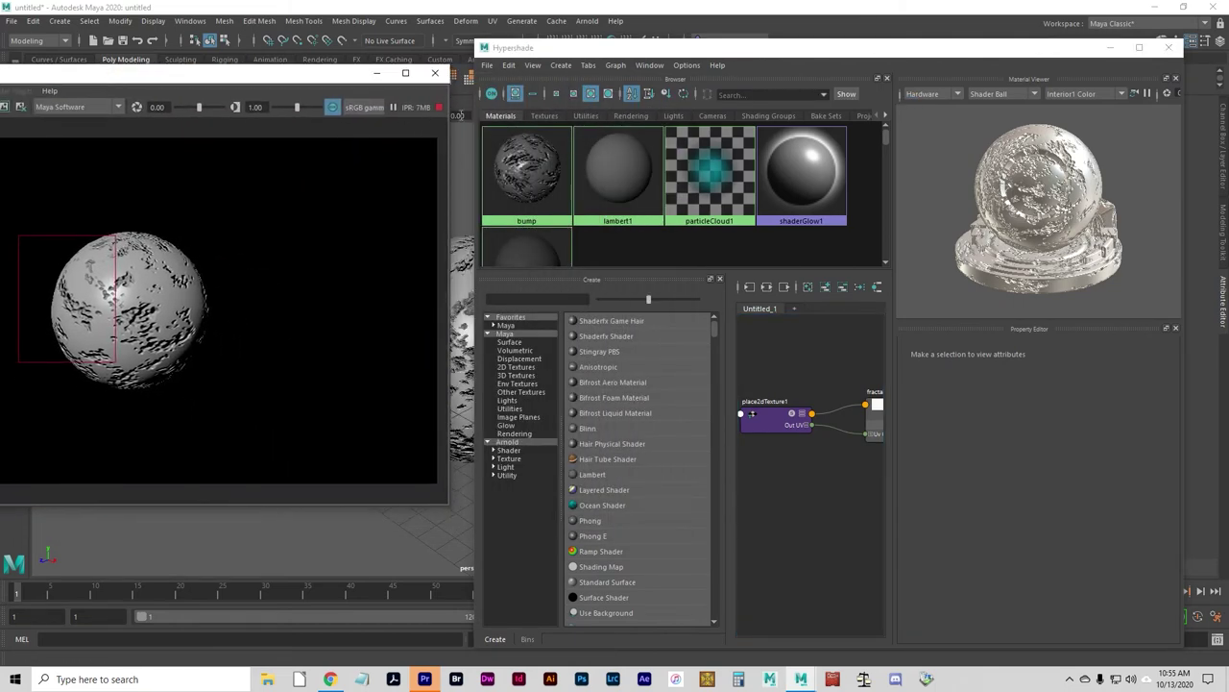
pyautogui.moveTo(476, 115); pyautogui.dragTo(142, 114)
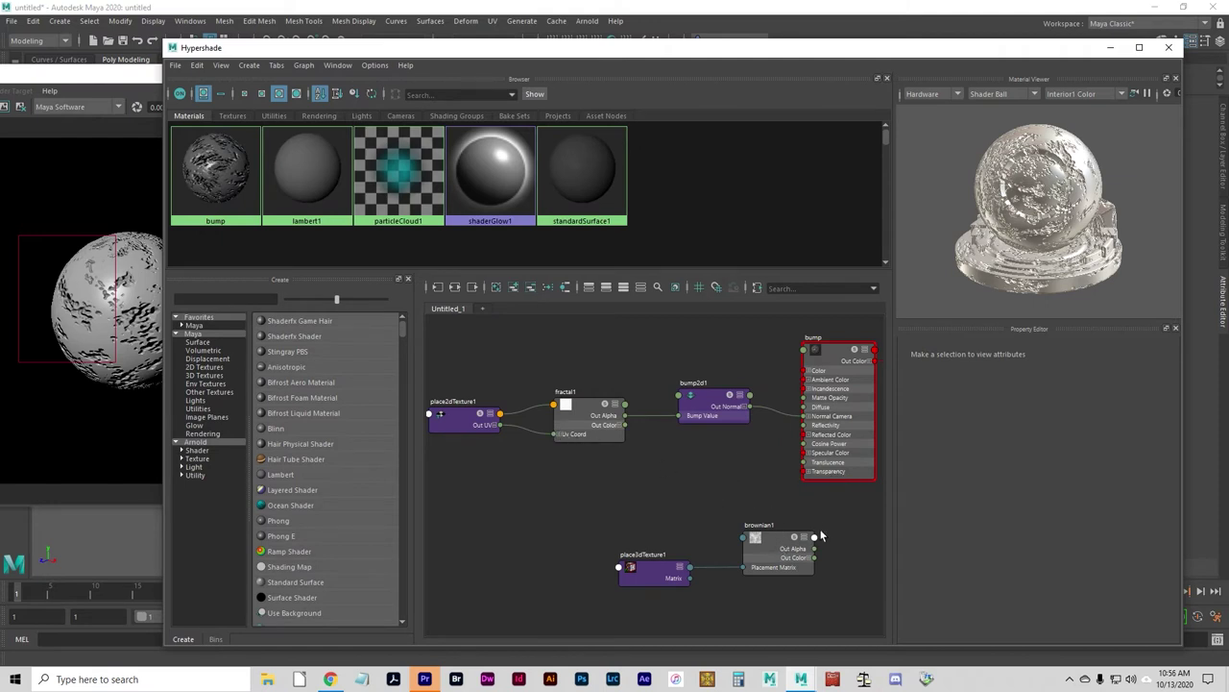
# - Connect brownian1's Out Color to the bump material's Transparency, and raise brownian1's Color Gain and Color Offset to white
pyautogui.moveTo(815, 550); pyautogui.dragTo(795, 477)
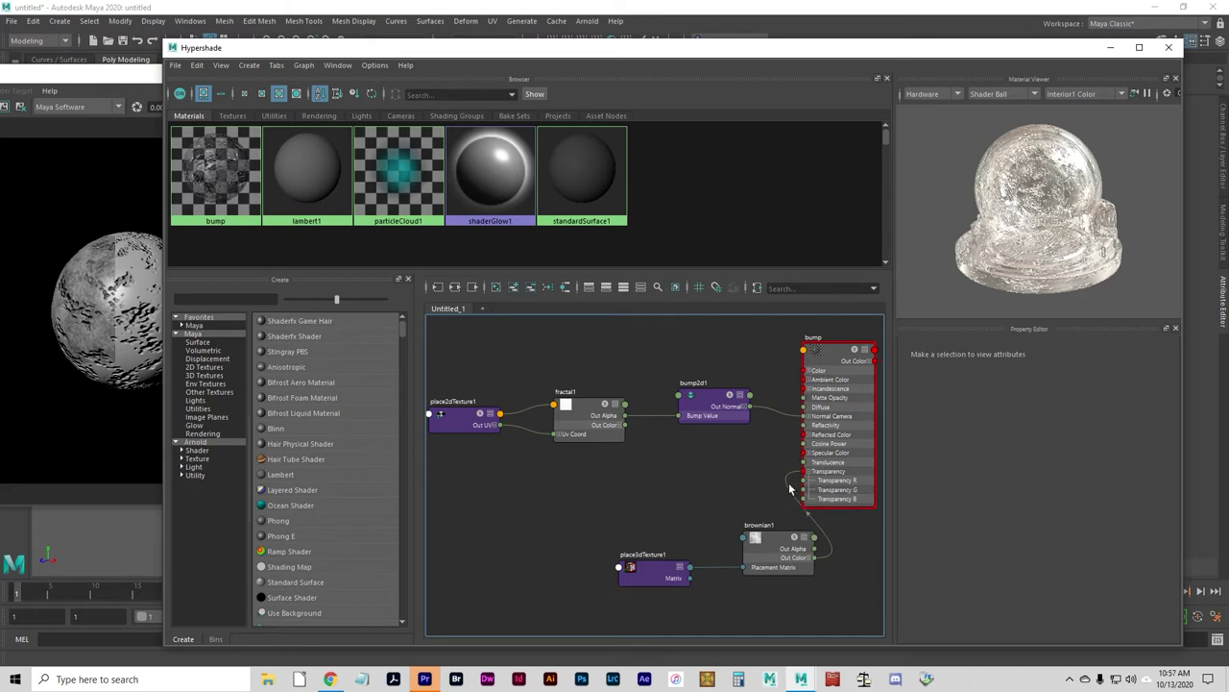
pyautogui.click(773, 536)
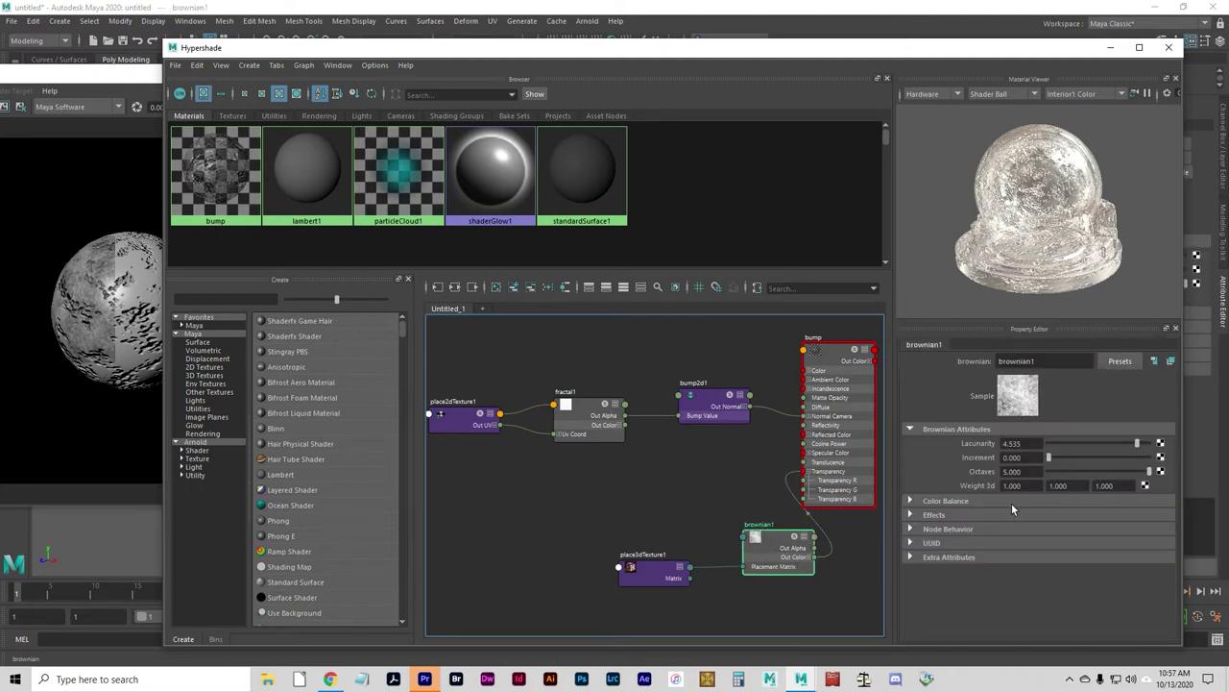
pyautogui.click(950, 503)
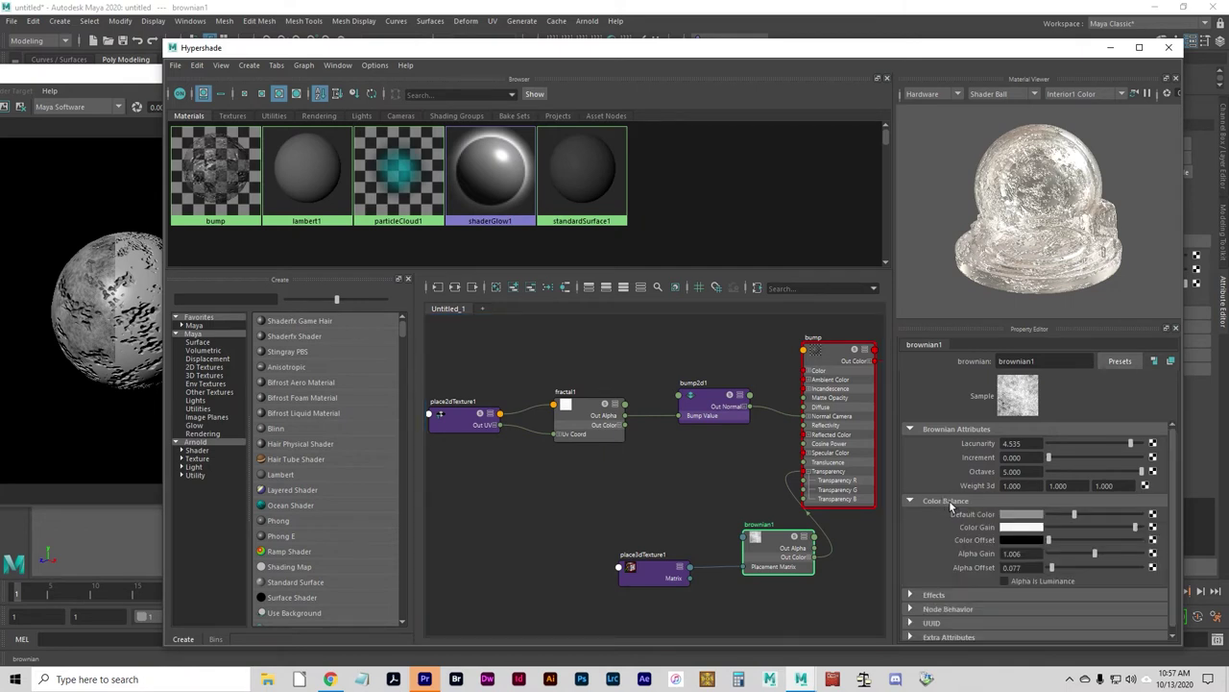
pyautogui.click(1064, 527)
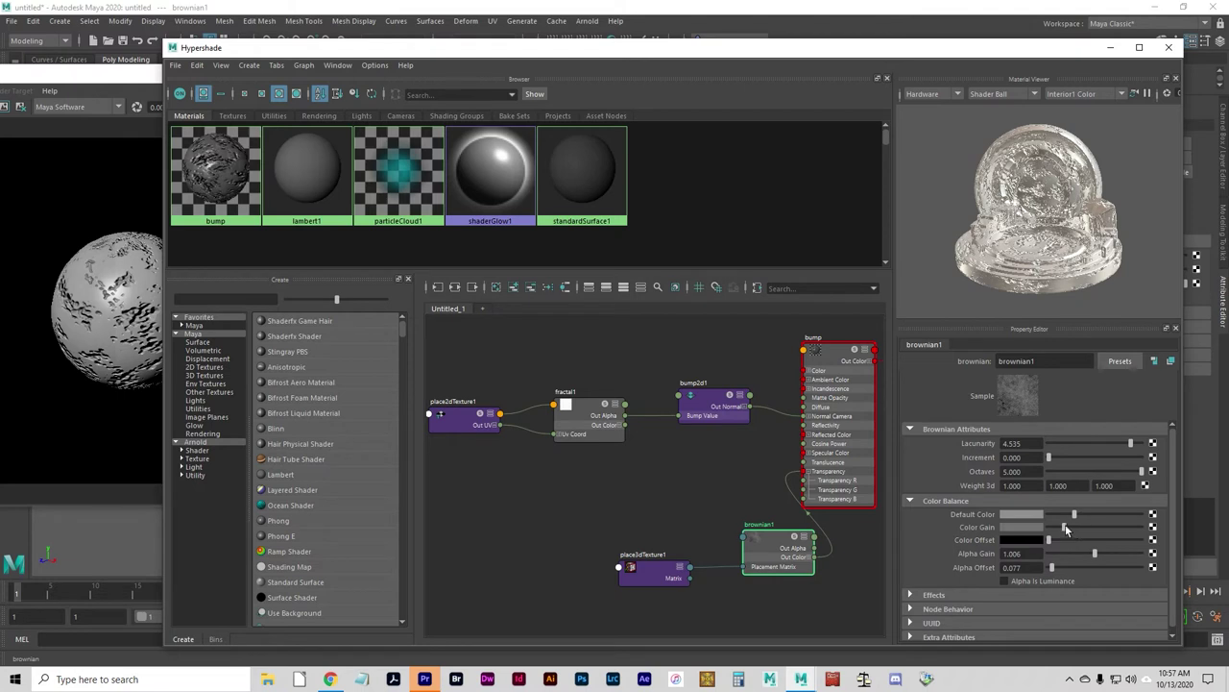
pyautogui.moveTo(1064, 527); pyautogui.dragTo(1132, 540)
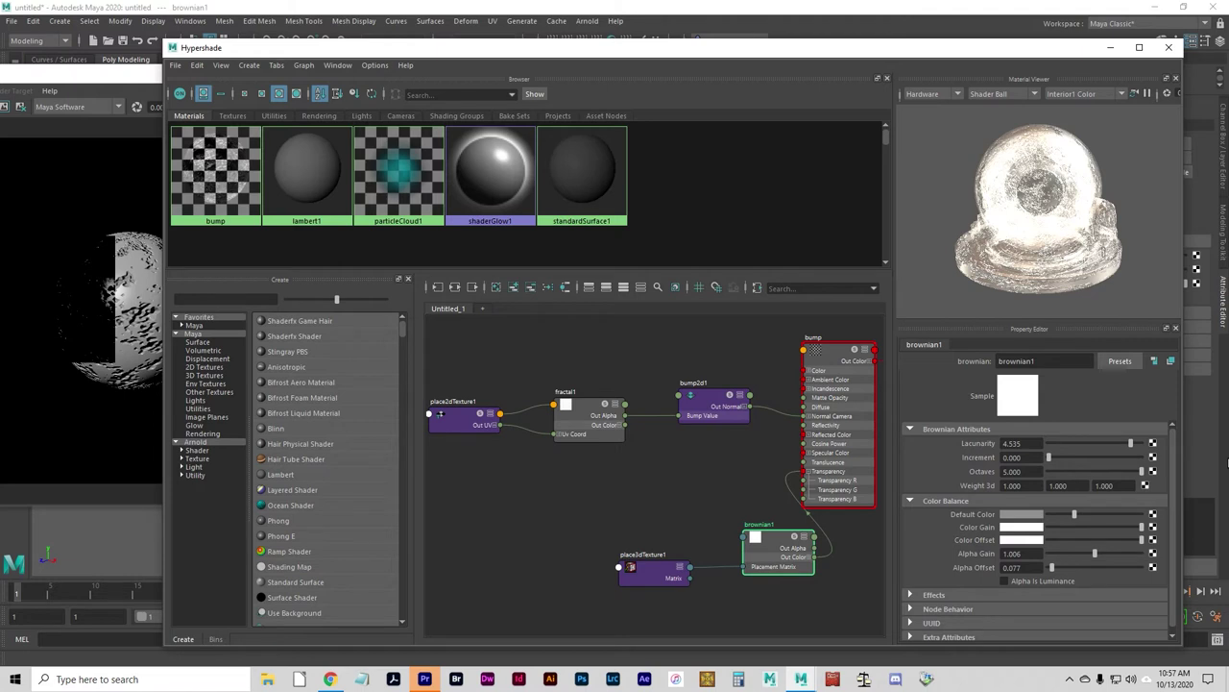
# - Set the bump material's Color to magenta
pyautogui.click(833, 355)
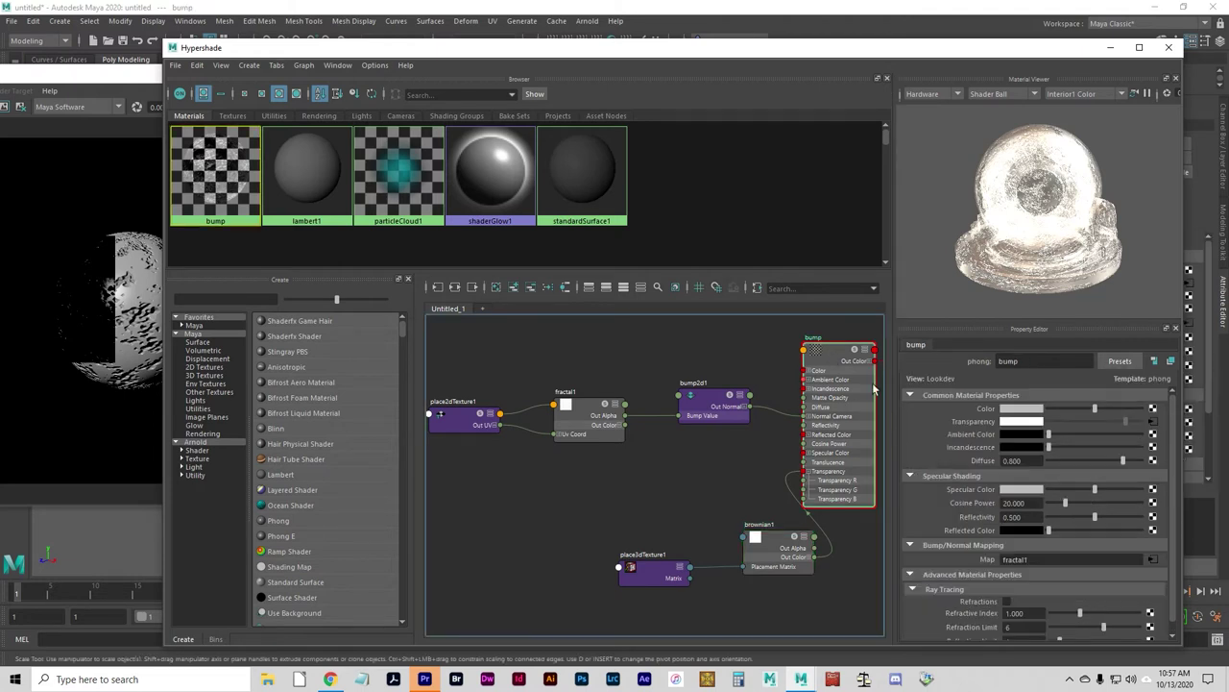
pyautogui.click(1029, 409)
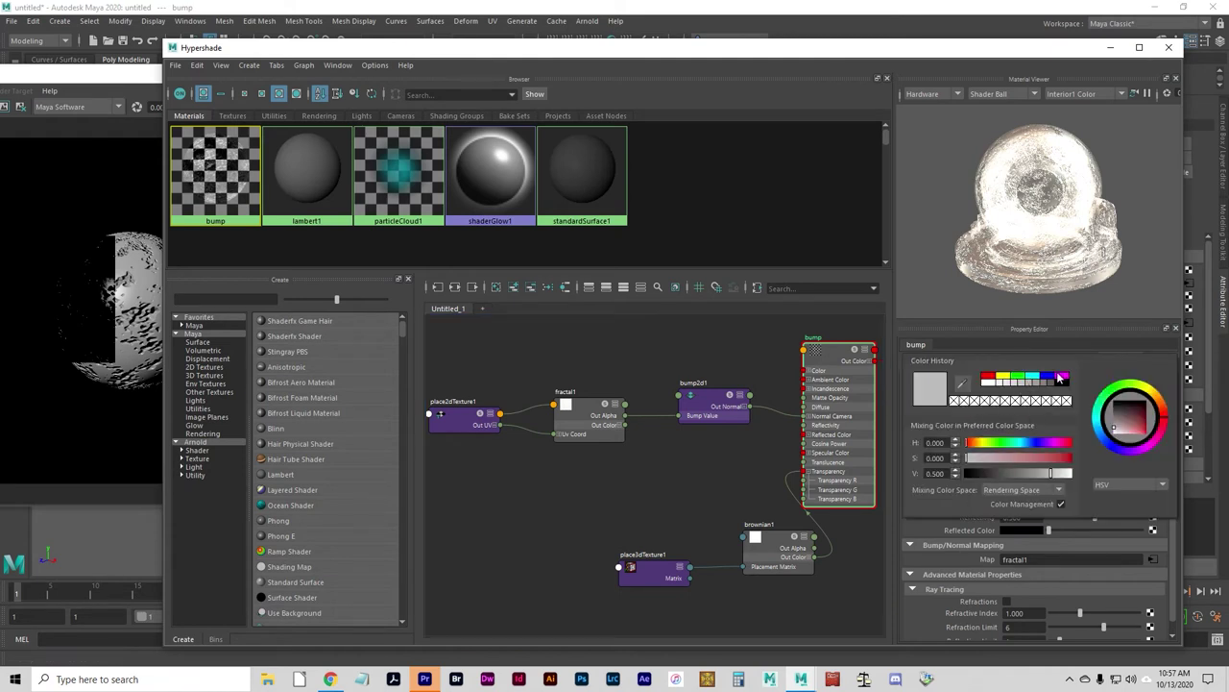
pyautogui.click(1063, 377)
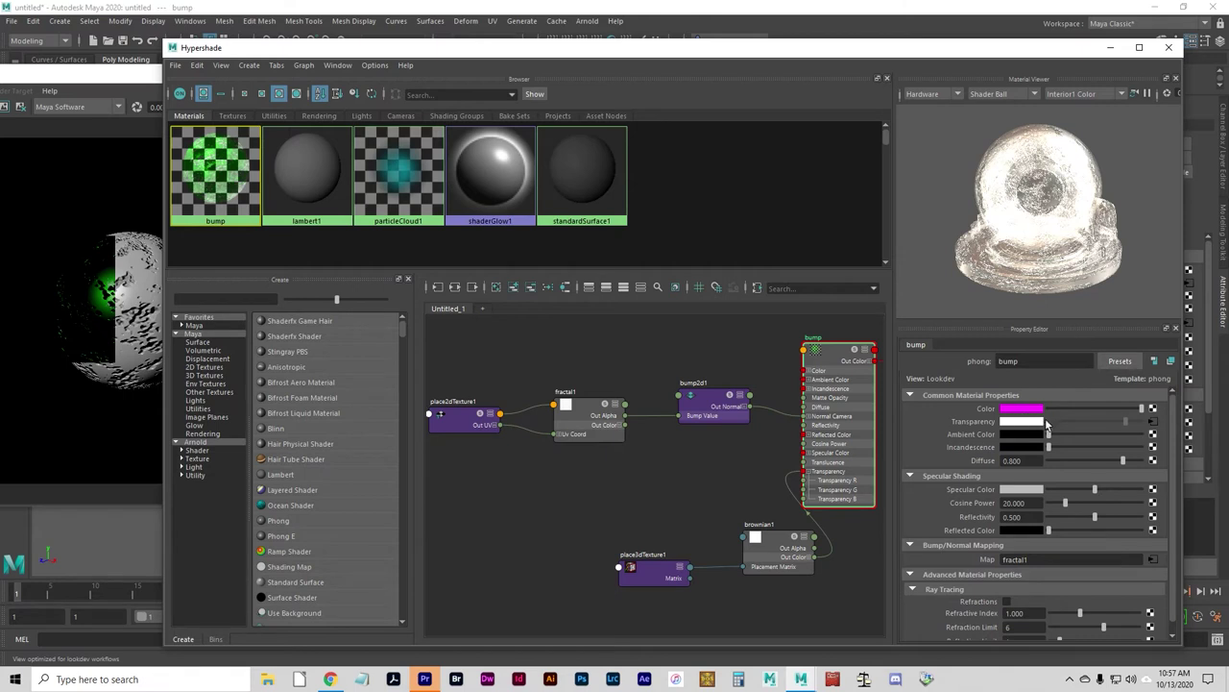
# - Lower brownian1's Color Gain to light grey and its Color Offset to black
pyautogui.click(783, 541)
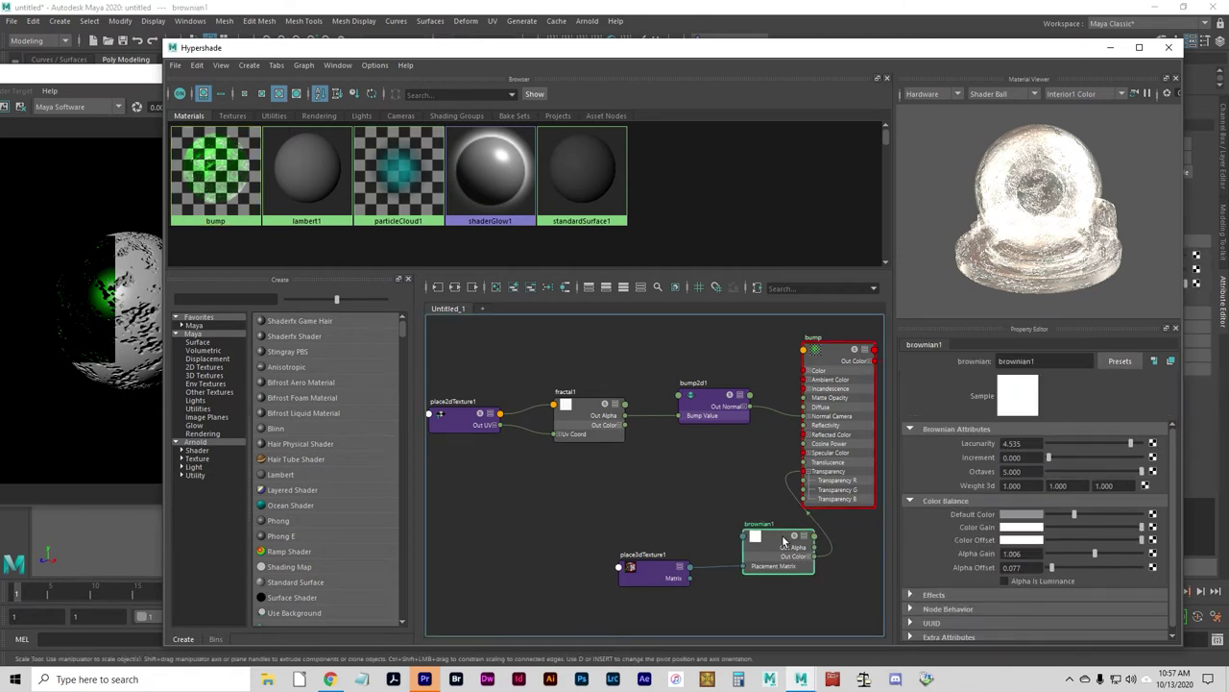
pyautogui.click(1102, 526)
pyautogui.click(1115, 540)
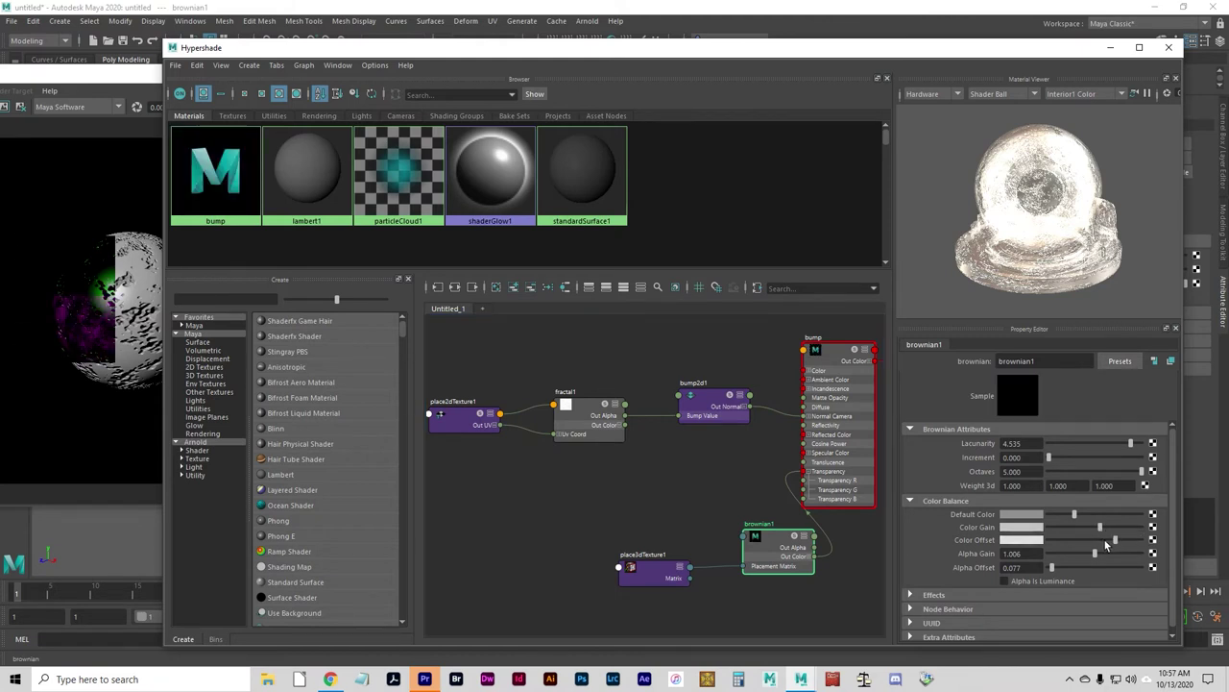
pyautogui.moveTo(1104, 545); pyautogui.dragTo(1037, 543)
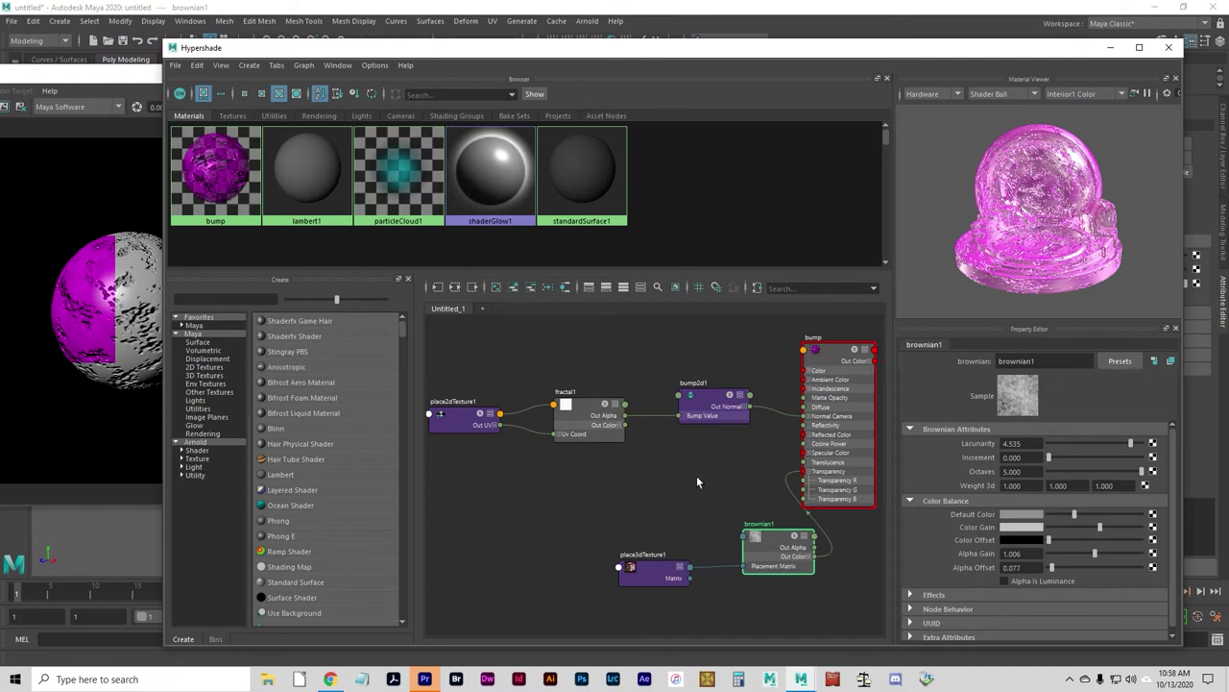
# - Rename the bump material as purpleGlass
pyautogui.click(826, 348)
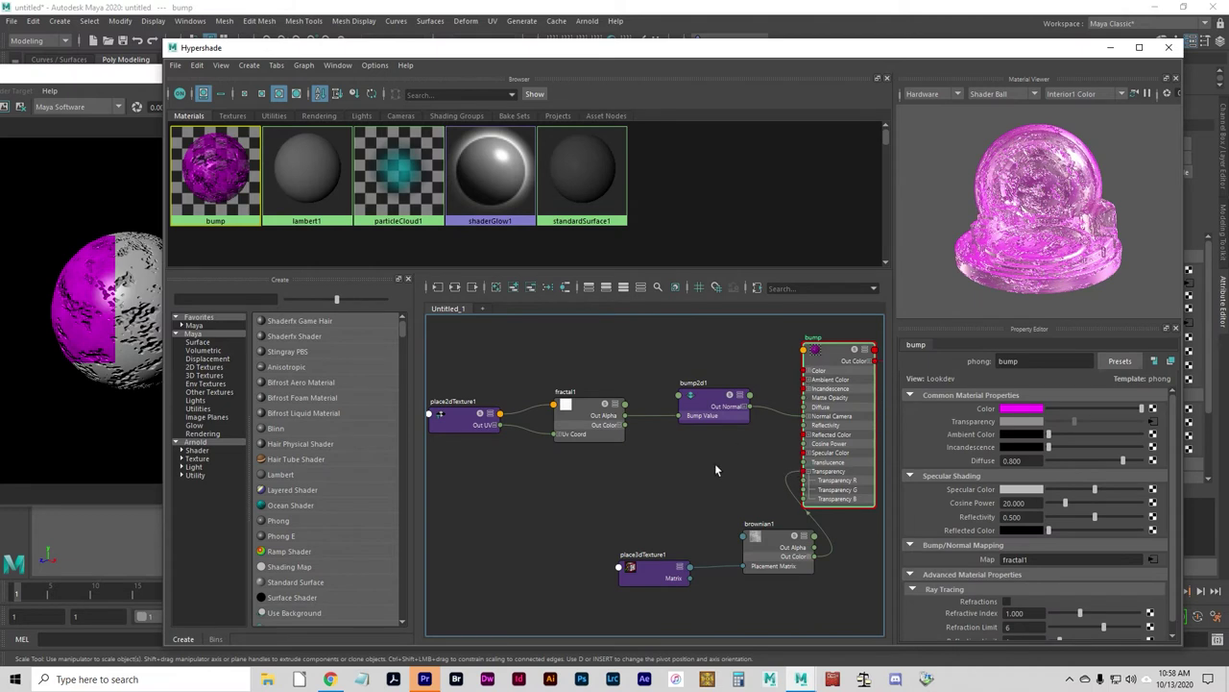
pyautogui.click(1043, 363)
pyautogui.moveTo(1043, 363); pyautogui.dragTo(967, 359)
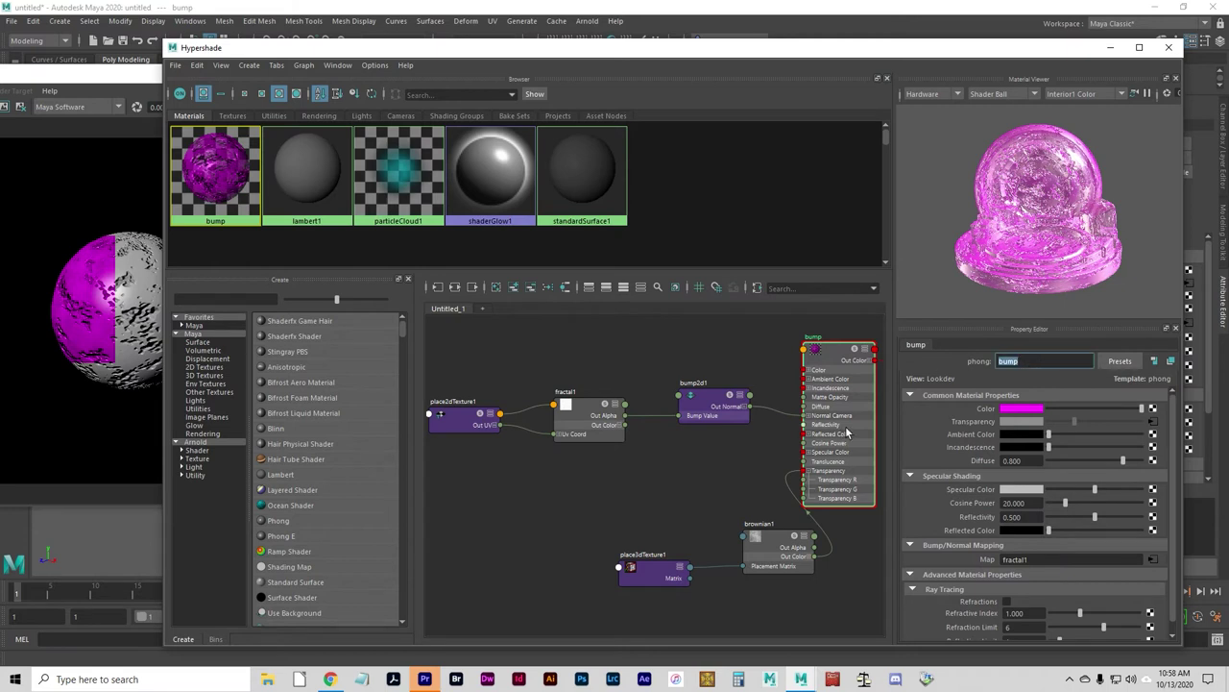
pyautogui.press('BackSpace')
pyautogui.write('purpleGlass')
pyautogui.press('Return')
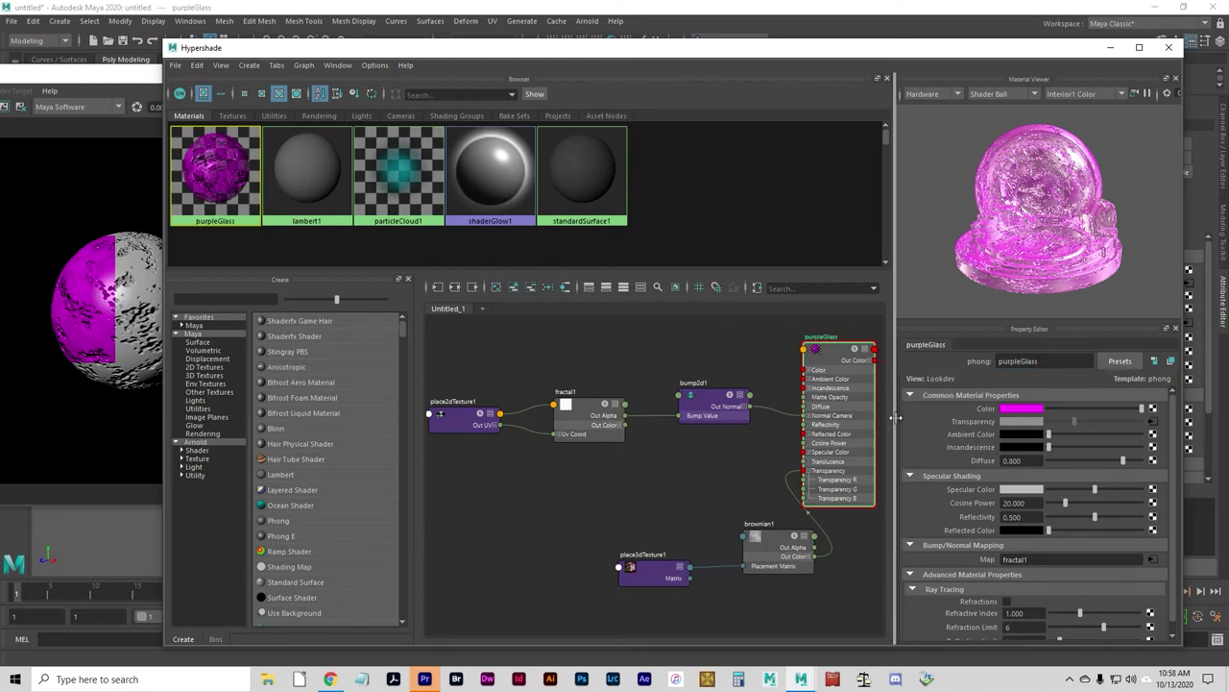
# - Close the Hypershade and the Render View to return to the perspective viewport
pyautogui.click(690, 391)
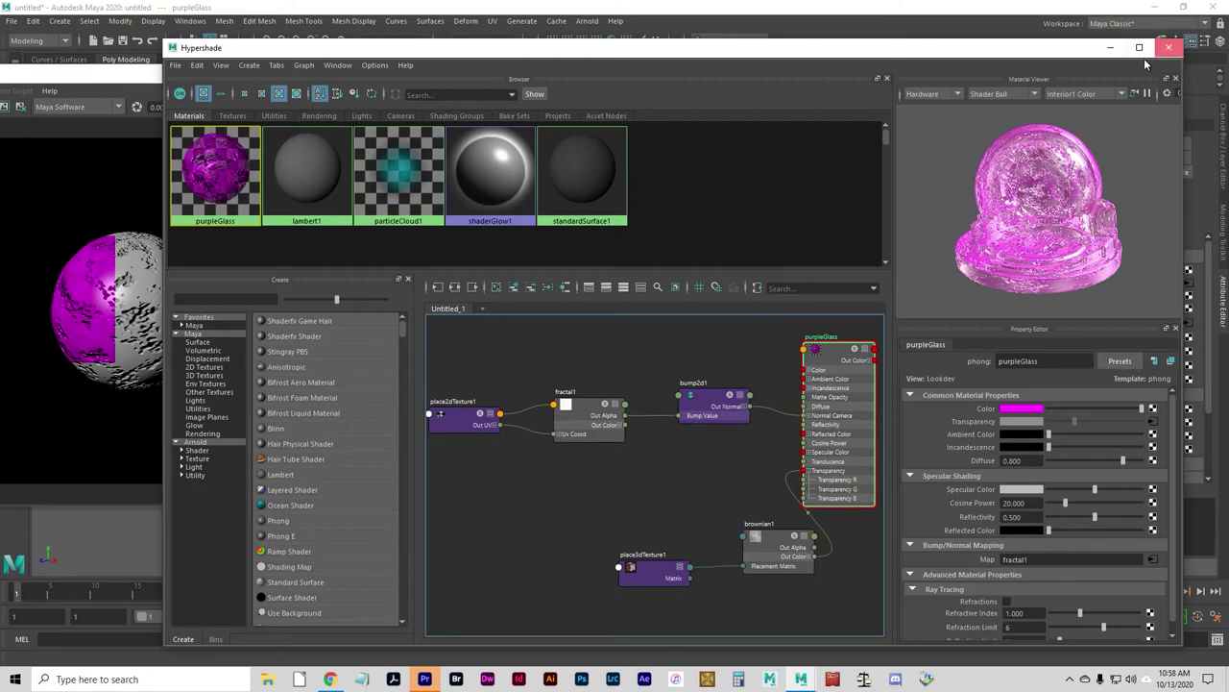
pyautogui.click(1168, 48)
pyautogui.click(436, 74)
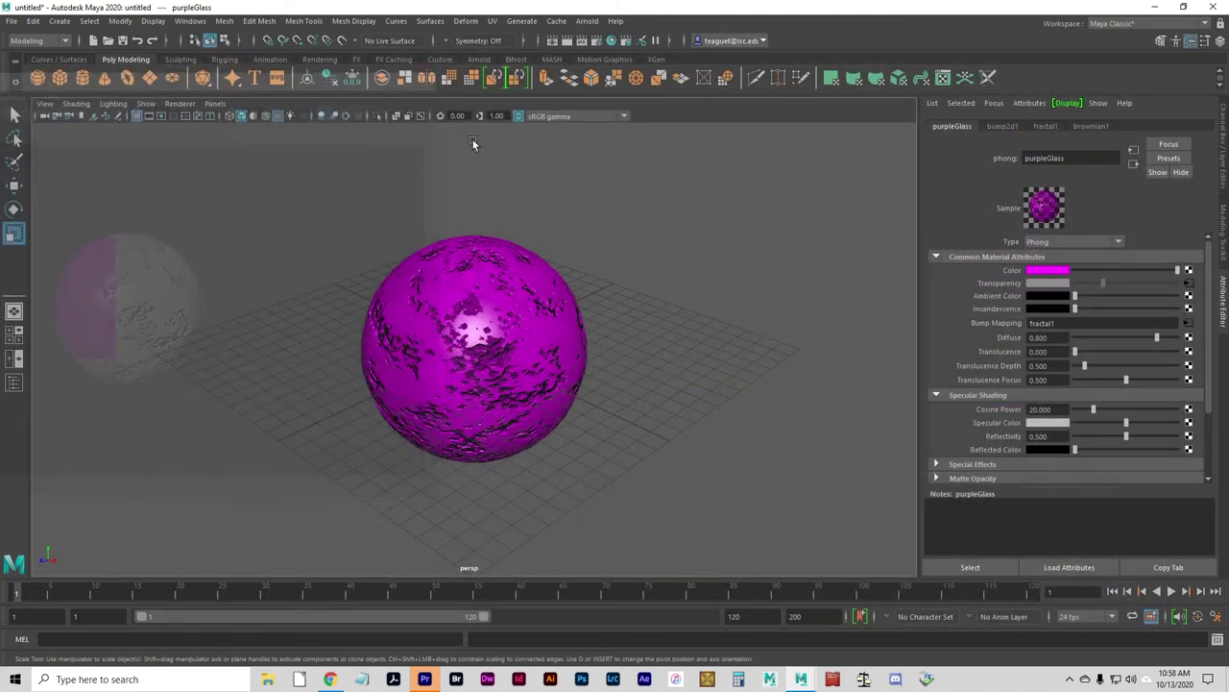
# - Assign a new Blinn material to the sphere
pyautogui.click(480, 254)
pyautogui.moveTo(518, 294); pyautogui.dragTo(507, 622, button='right')
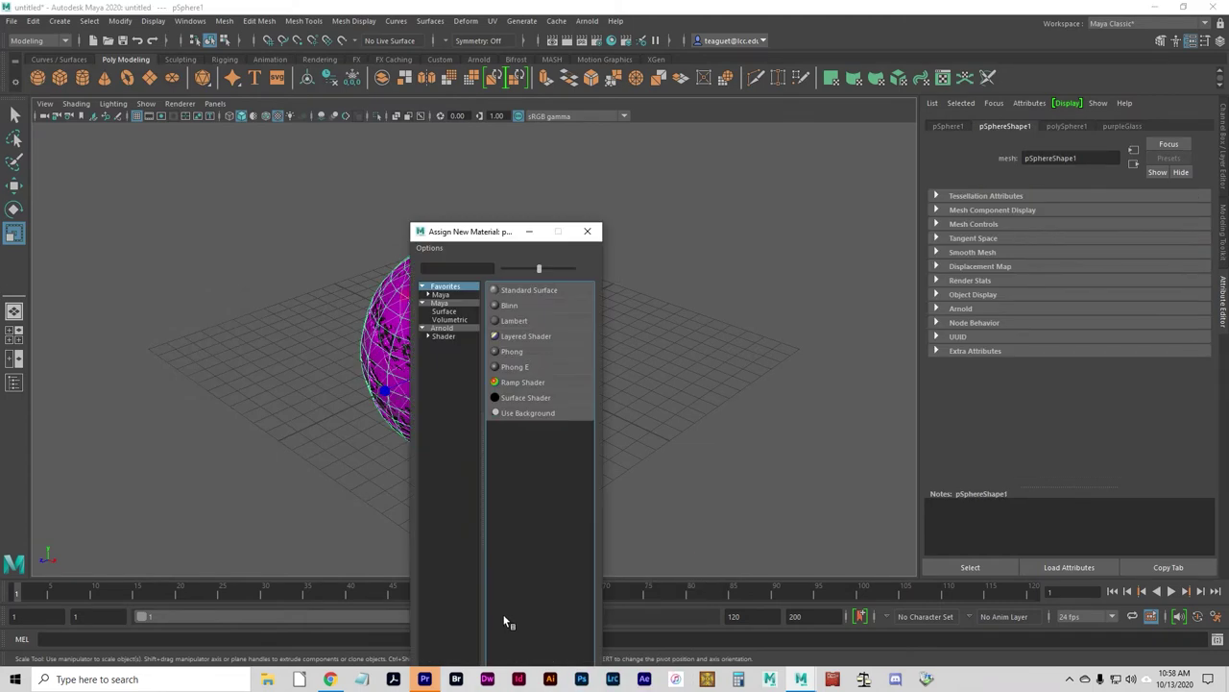
pyautogui.click(522, 305)
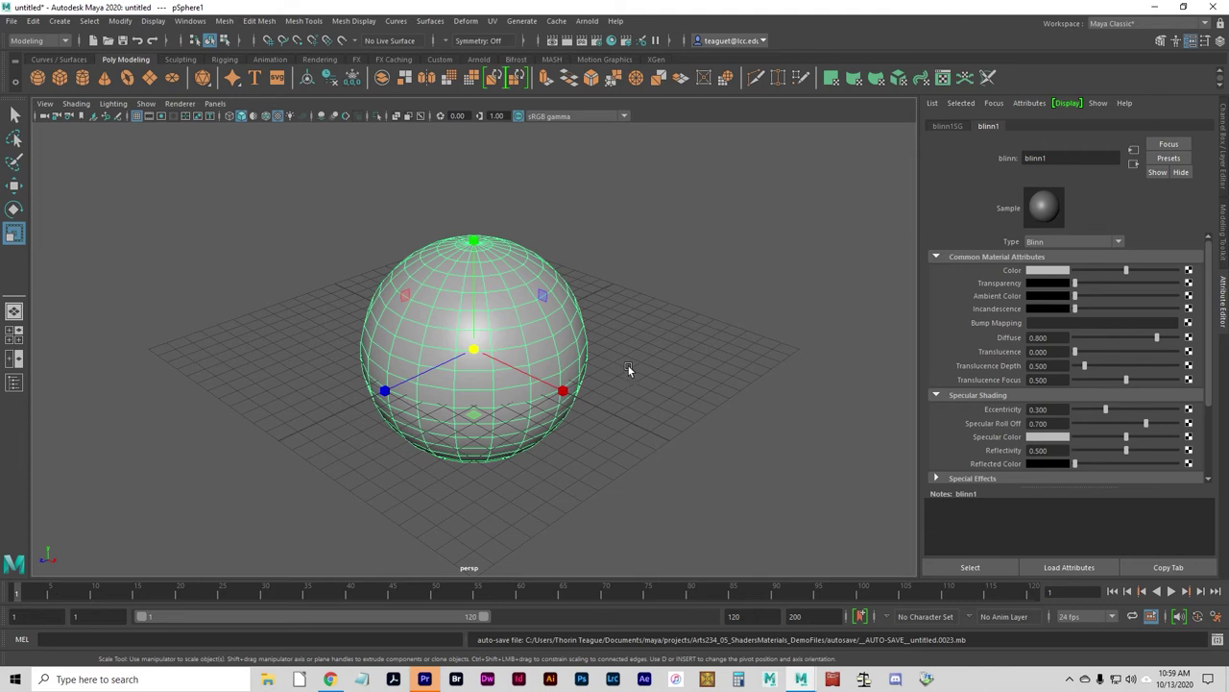
# - Rename the sphere's new Blinn material as planet
pyautogui.moveTo(1057, 159); pyautogui.dragTo(1007, 161)
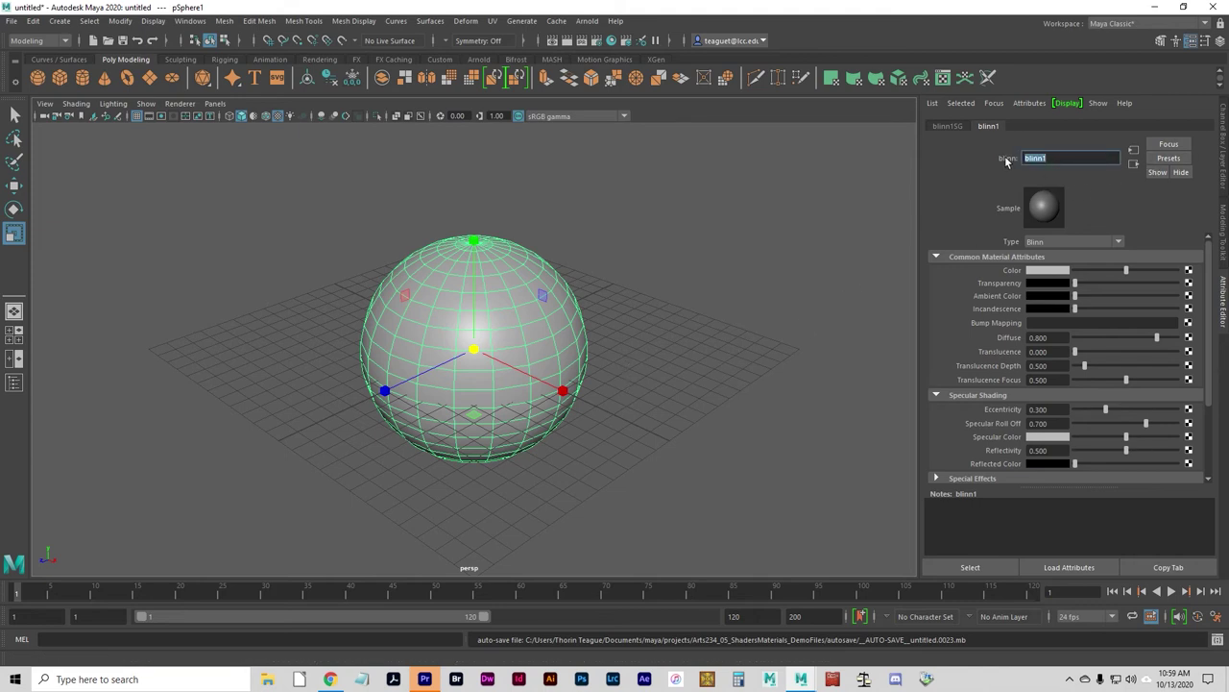
pyautogui.press('BackSpace')
pyautogui.write('planet')
pyautogui.press('Return')
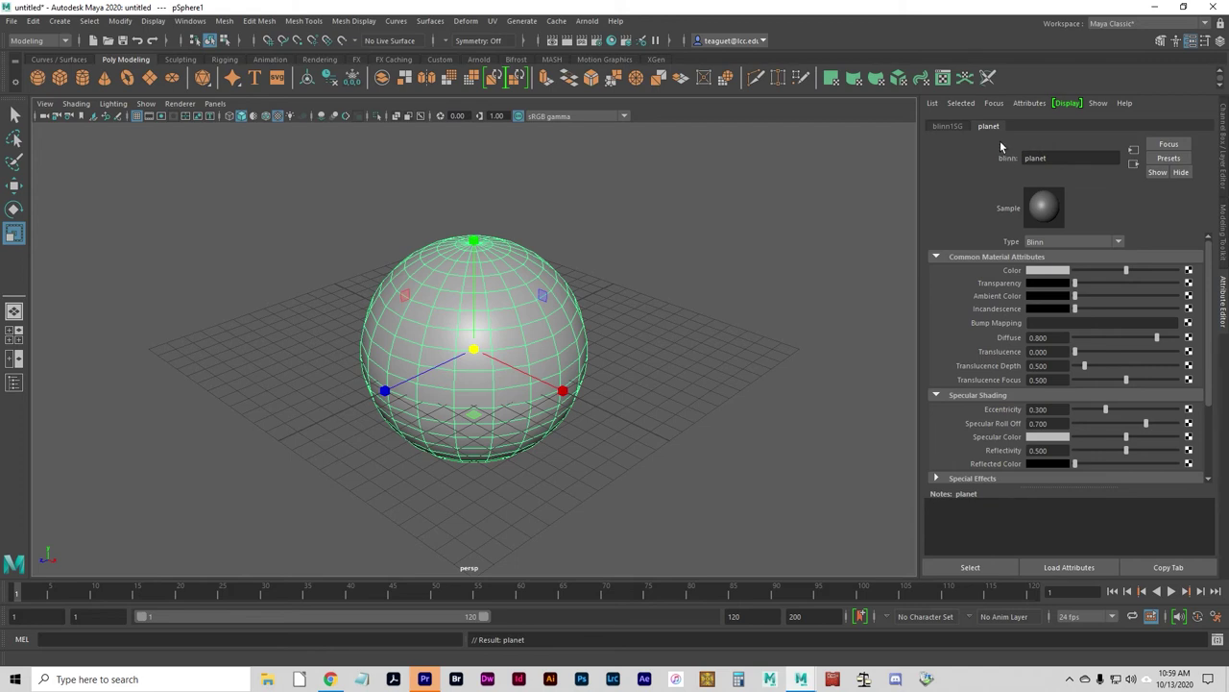
# - Set the planet material's Color to dark green
pyautogui.click(1036, 270)
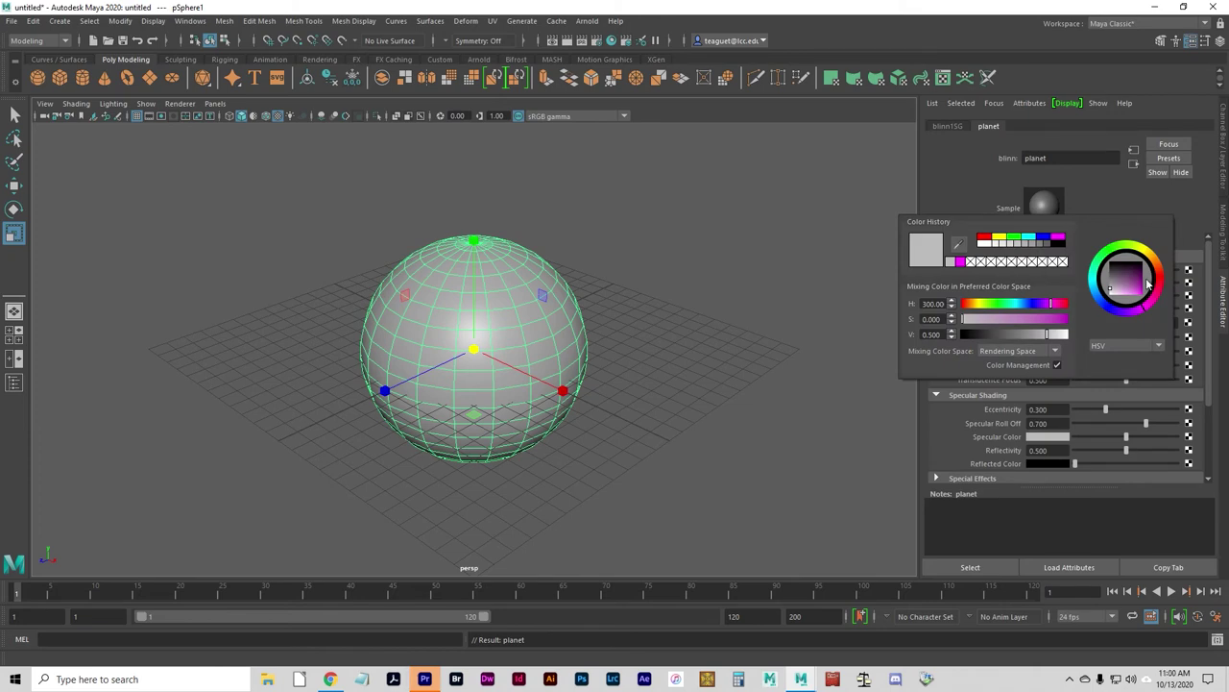
pyautogui.click(1114, 252)
pyautogui.click(1137, 280)
pyautogui.moveTo(1137, 281)
pyautogui.mouseDown()
pyautogui.moveTo(1149, 305)
pyautogui.moveTo(1139, 275)
pyautogui.mouseUp()
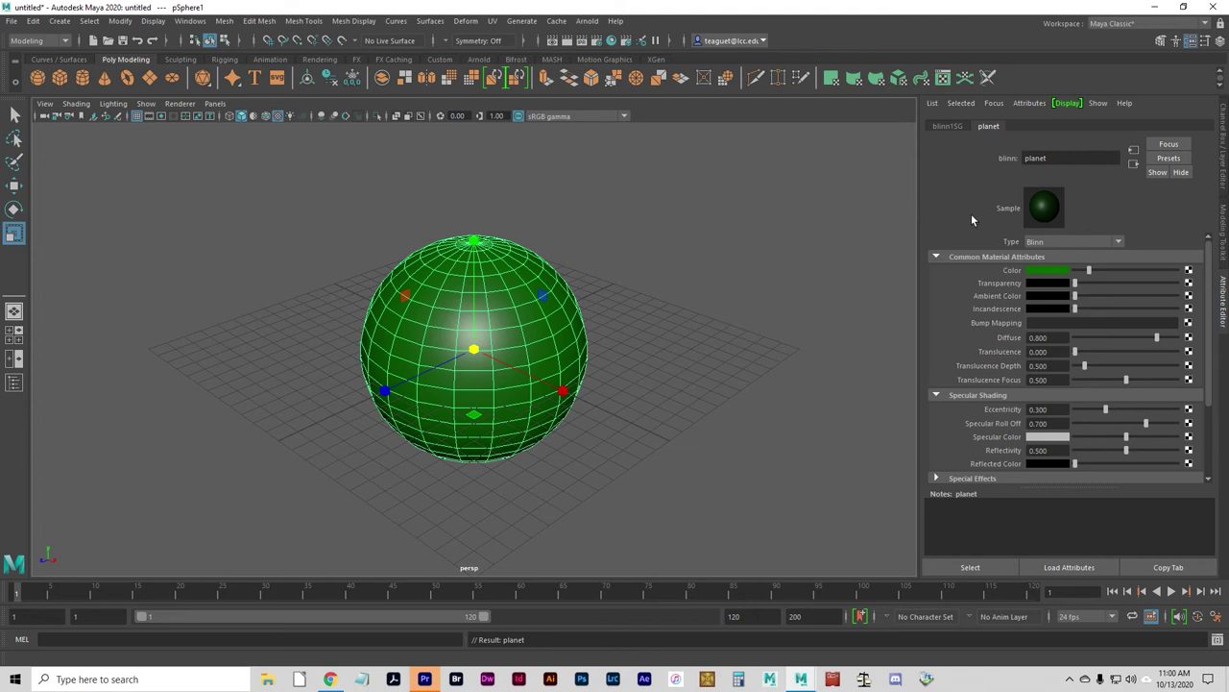
# - Open the Hypershade and graph the planet material's shading network
pyautogui.click(190, 20)
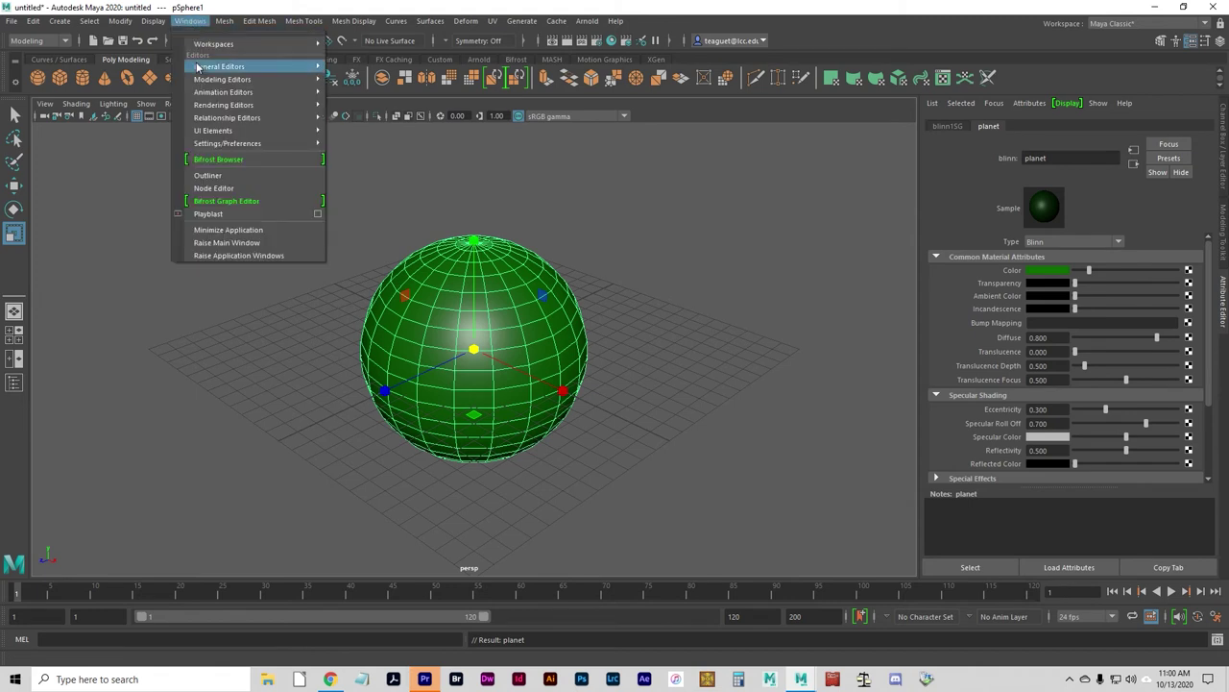
pyautogui.moveTo(199, 66)
pyautogui.moveTo(230, 119)
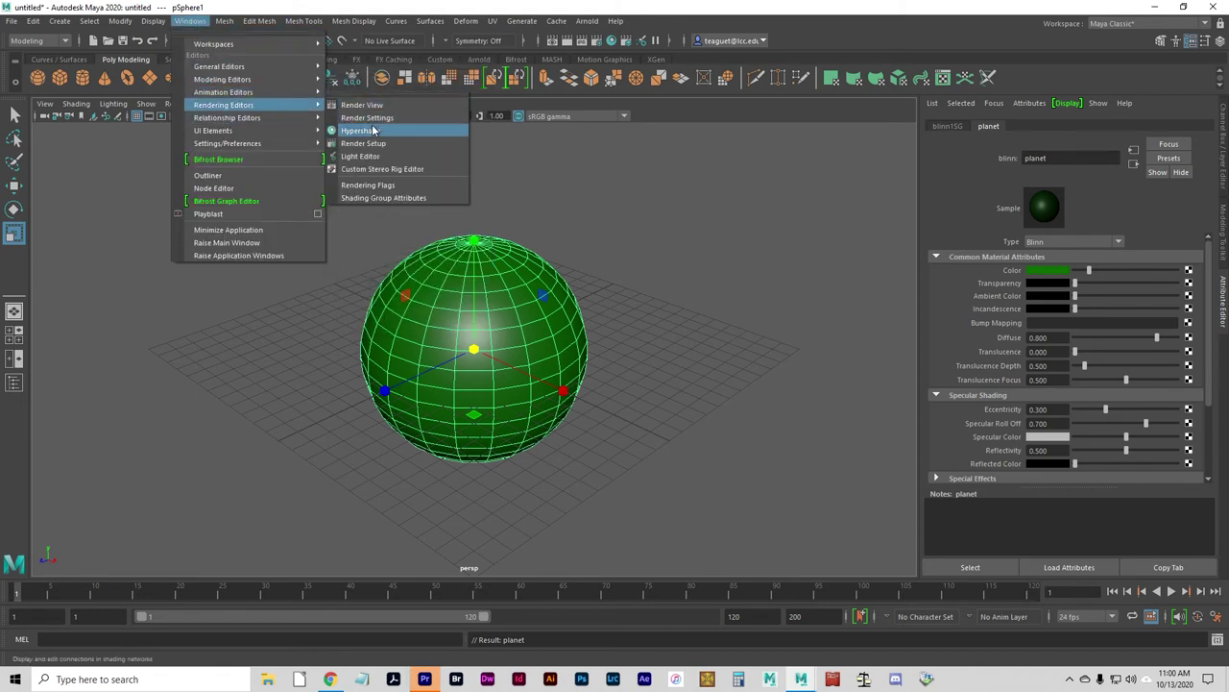
pyautogui.click(361, 129)
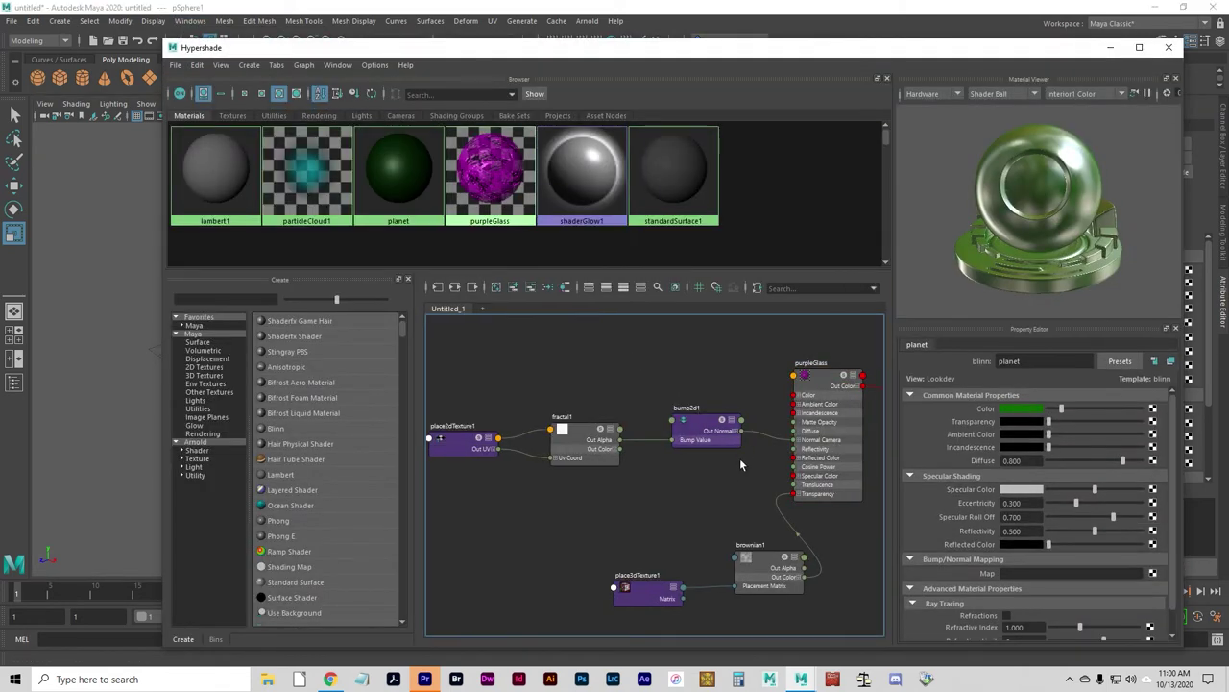
pyautogui.rightClick(503, 365)
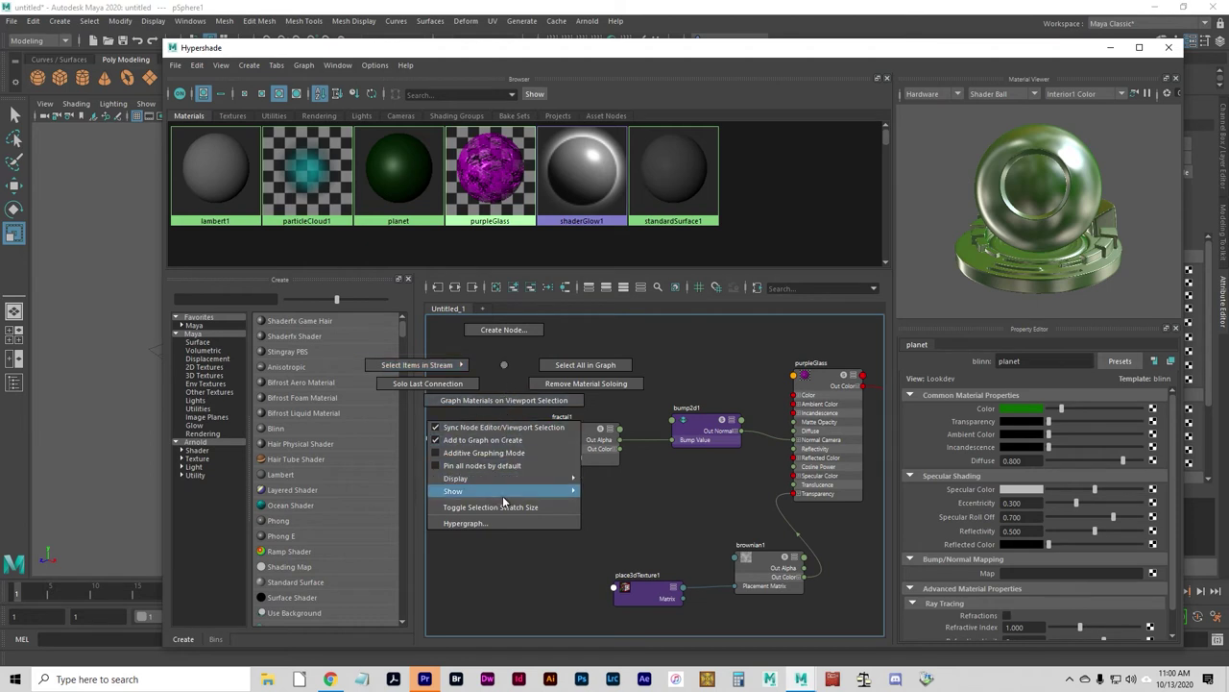
pyautogui.moveTo(504, 482)
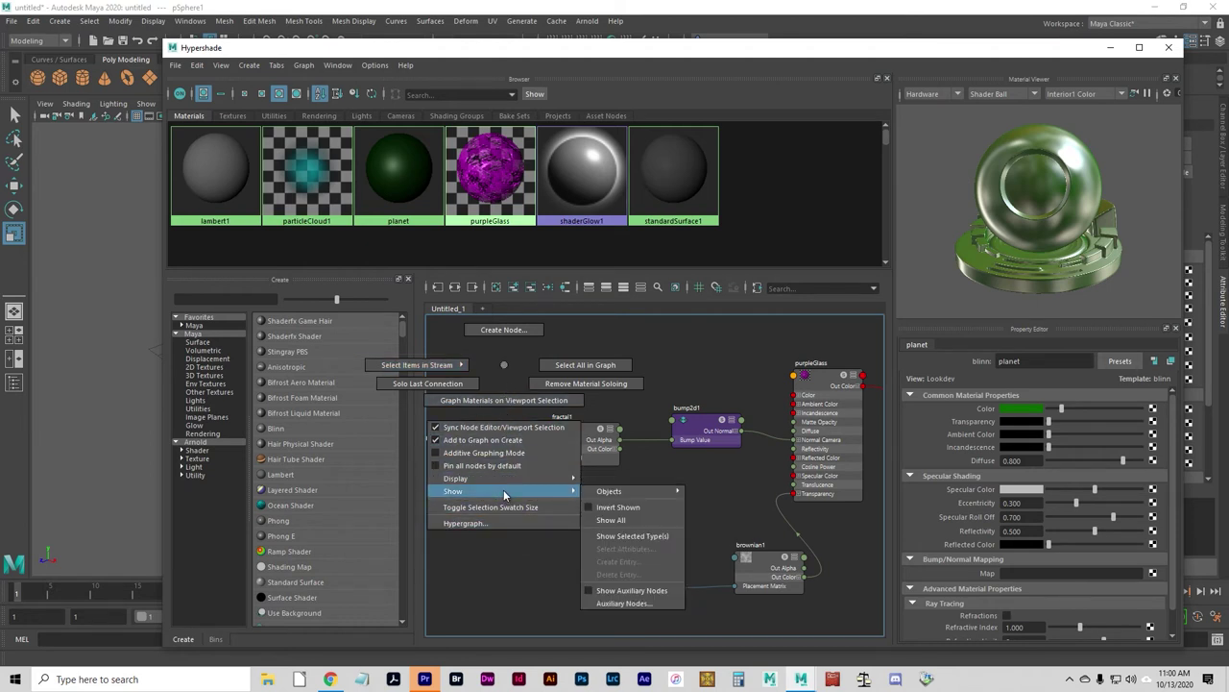
pyautogui.click(501, 362)
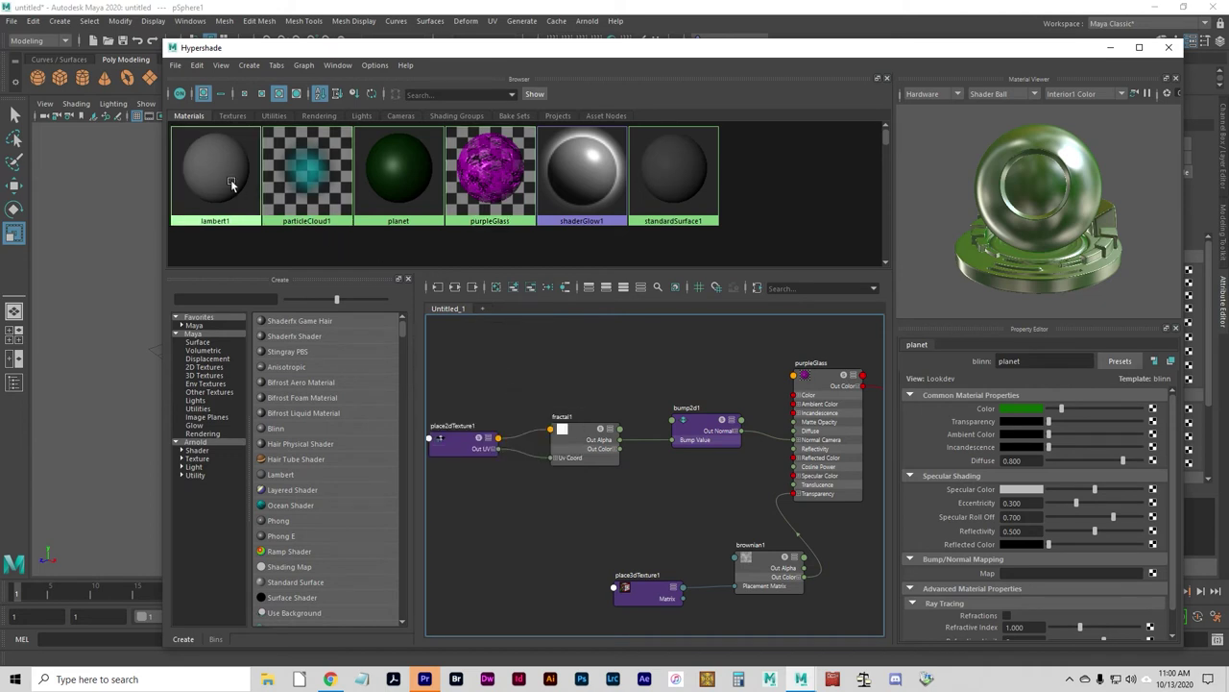
pyautogui.rightClick(397, 171)
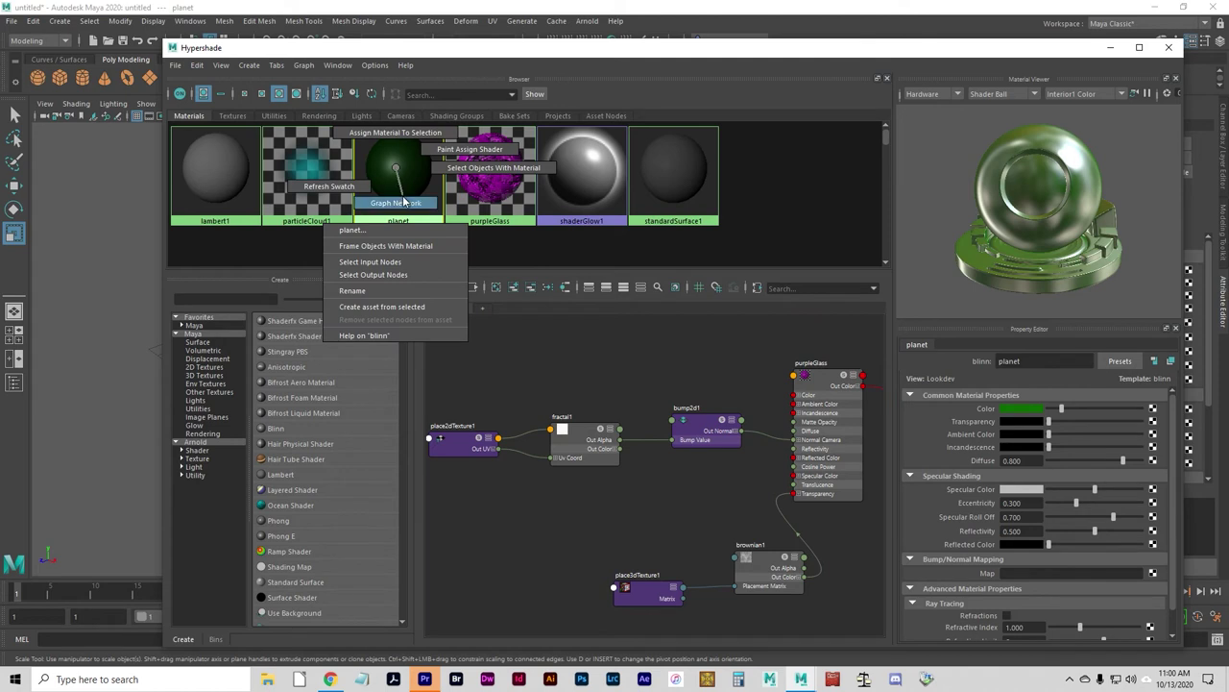
pyautogui.click(396, 203)
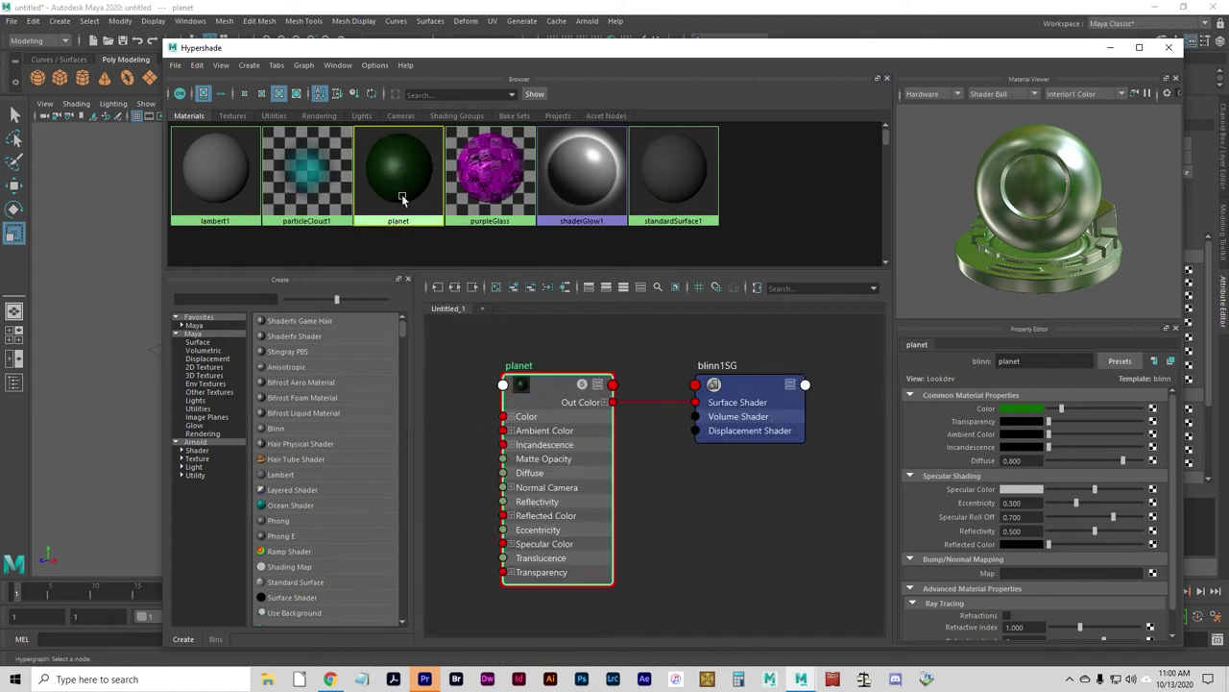
# - Map a File texture to the displacement material of the planet's shading group, blinn1SG
pyautogui.click(682, 519)
pyautogui.keyDown('alt'); pyautogui.moveTo(692, 512); pyautogui.dragTo(614, 489, button='right'); pyautogui.keyUp('alt')
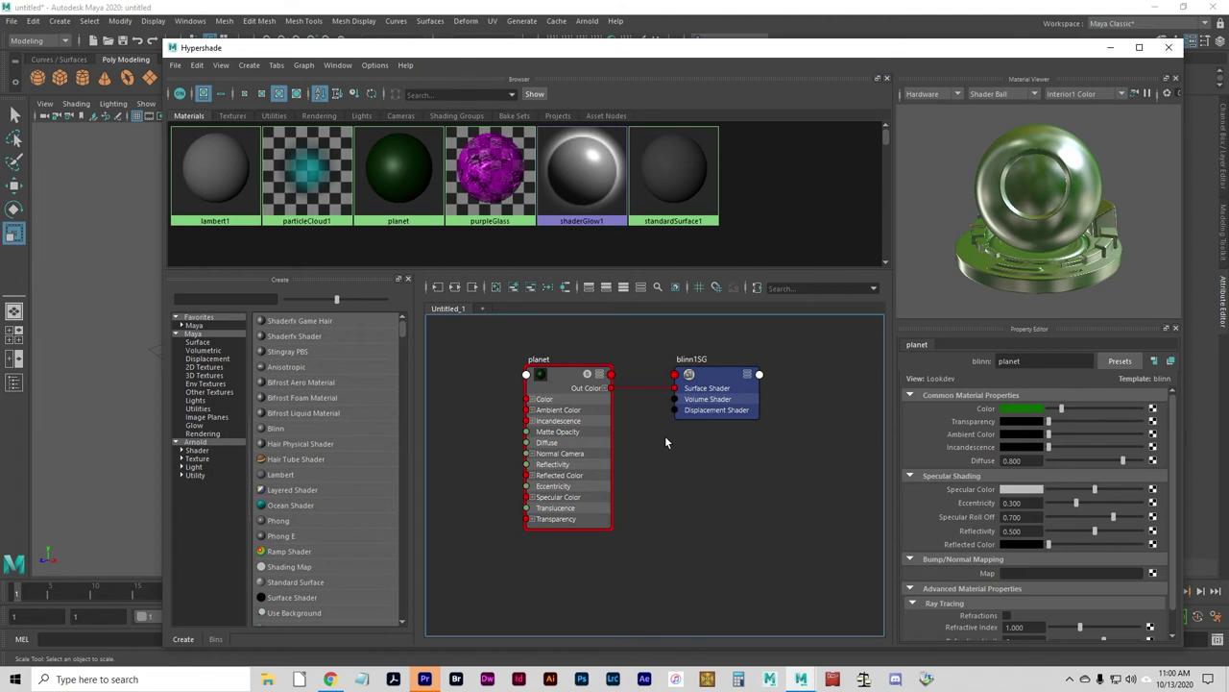
pyautogui.click(450, 116)
pyautogui.click(449, 116)
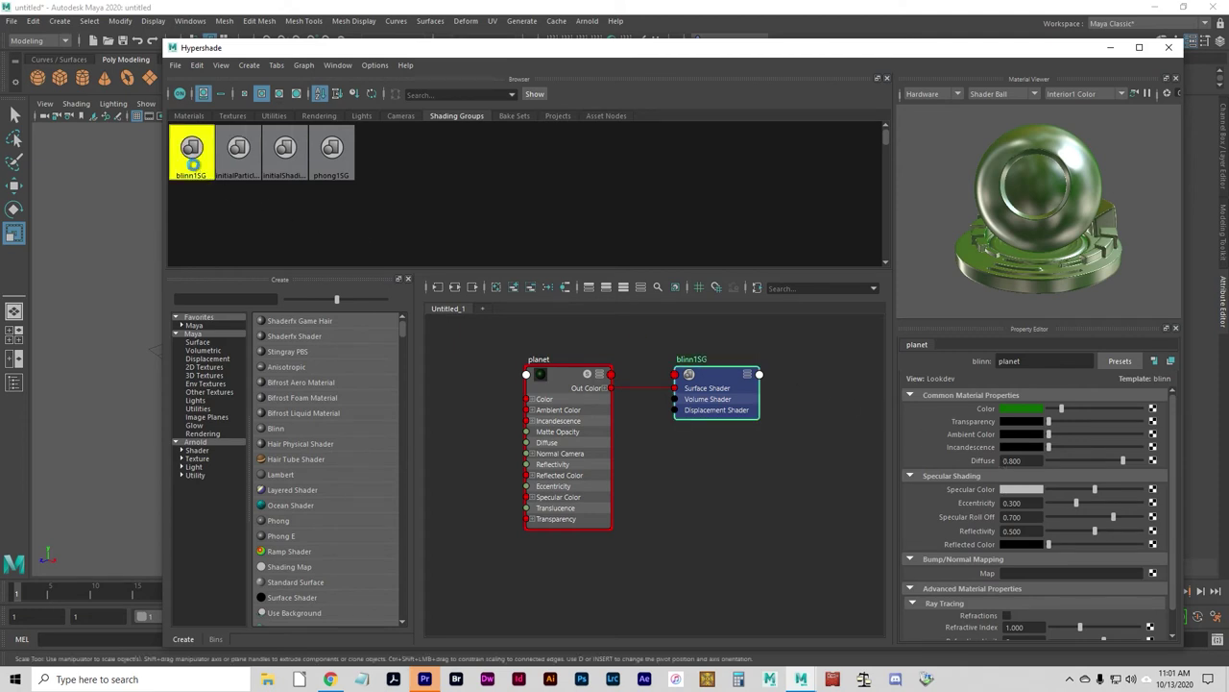
pyautogui.click(192, 168)
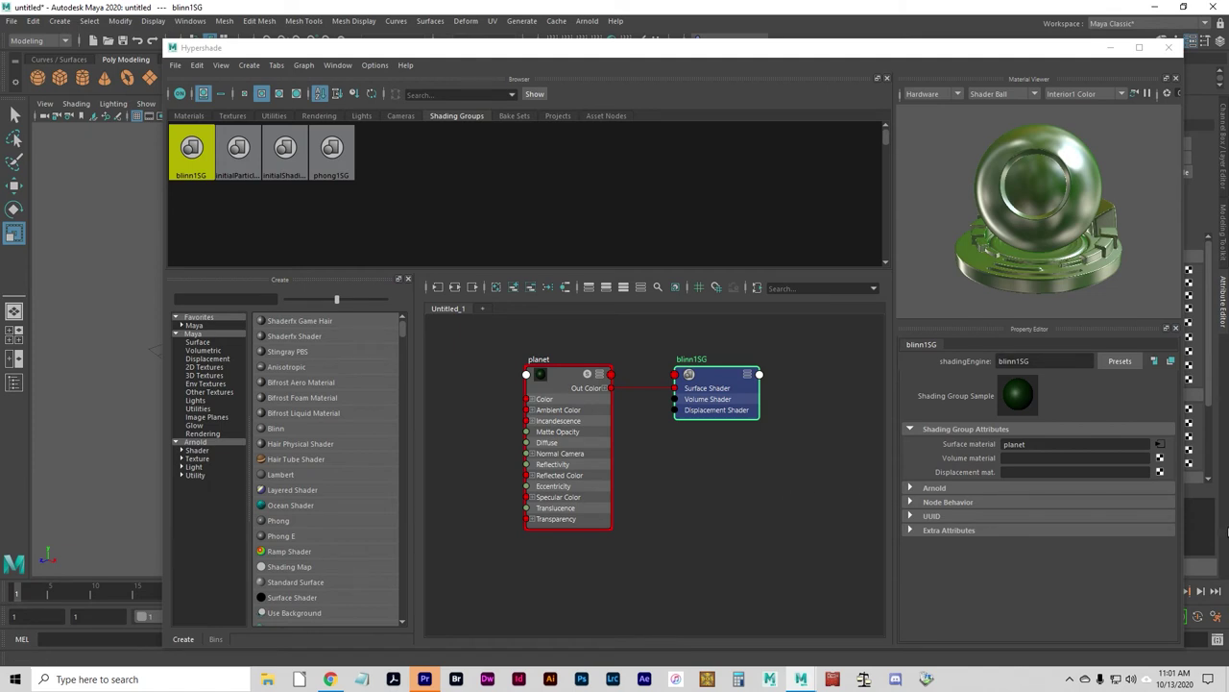
pyautogui.click(991, 473)
pyautogui.click(1160, 474)
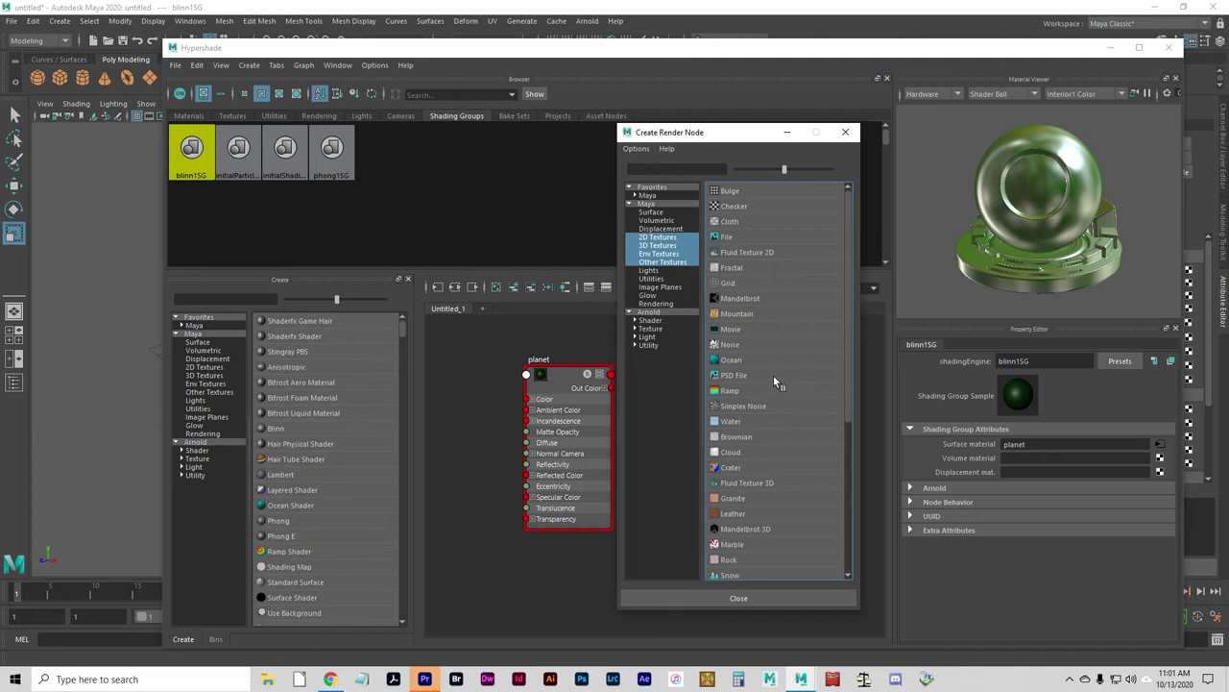
pyautogui.click(733, 236)
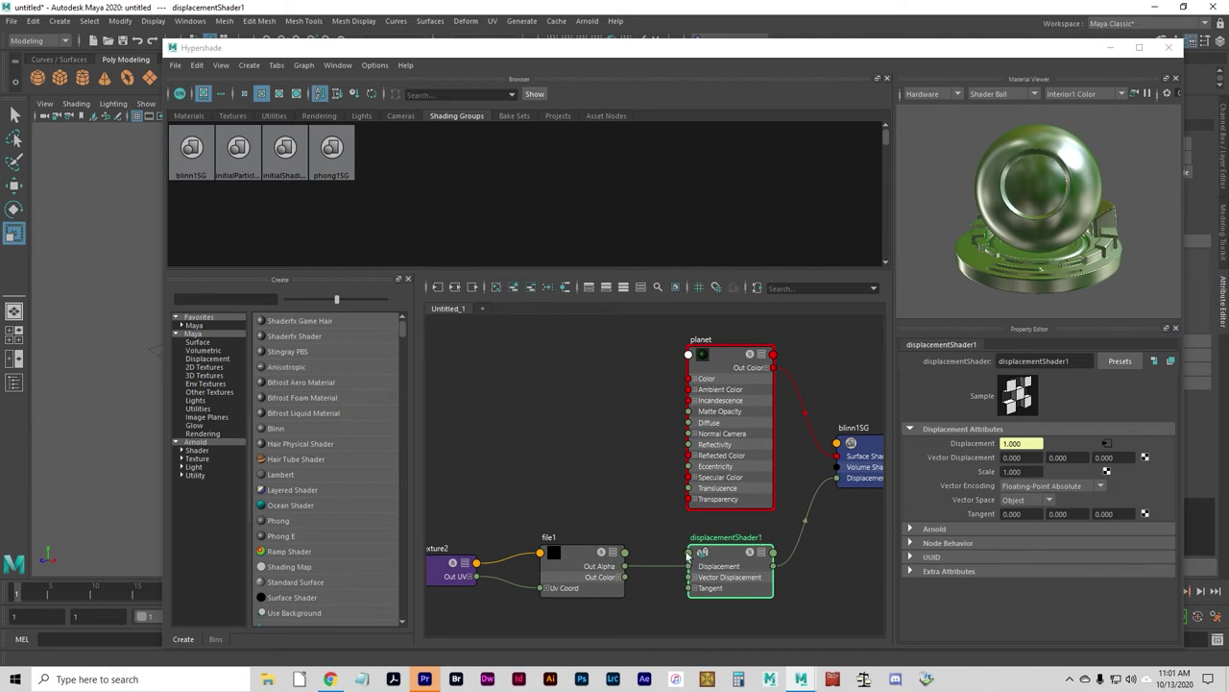
# - Load testPattern.png from sourceimages as the image of the displacement's file texture
pyautogui.keyDown('alt'); pyautogui.moveTo(855, 576); pyautogui.dragTo(768, 557, button='middle'); pyautogui.keyUp('alt')
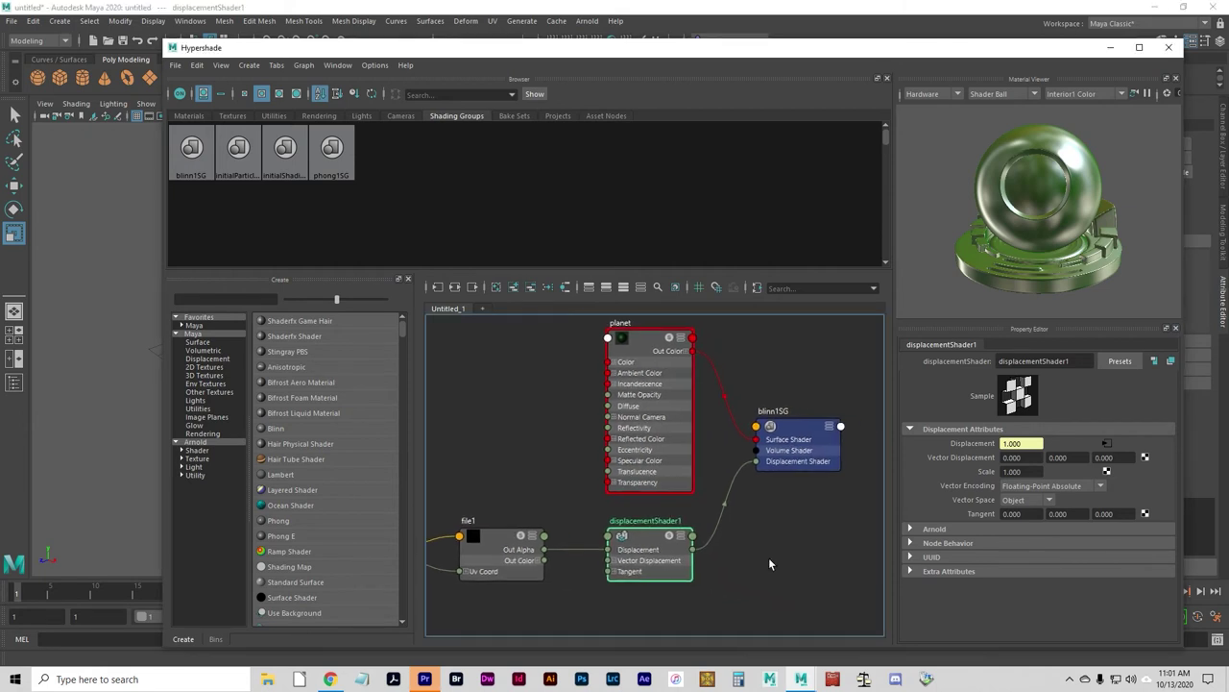
pyautogui.click(490, 534)
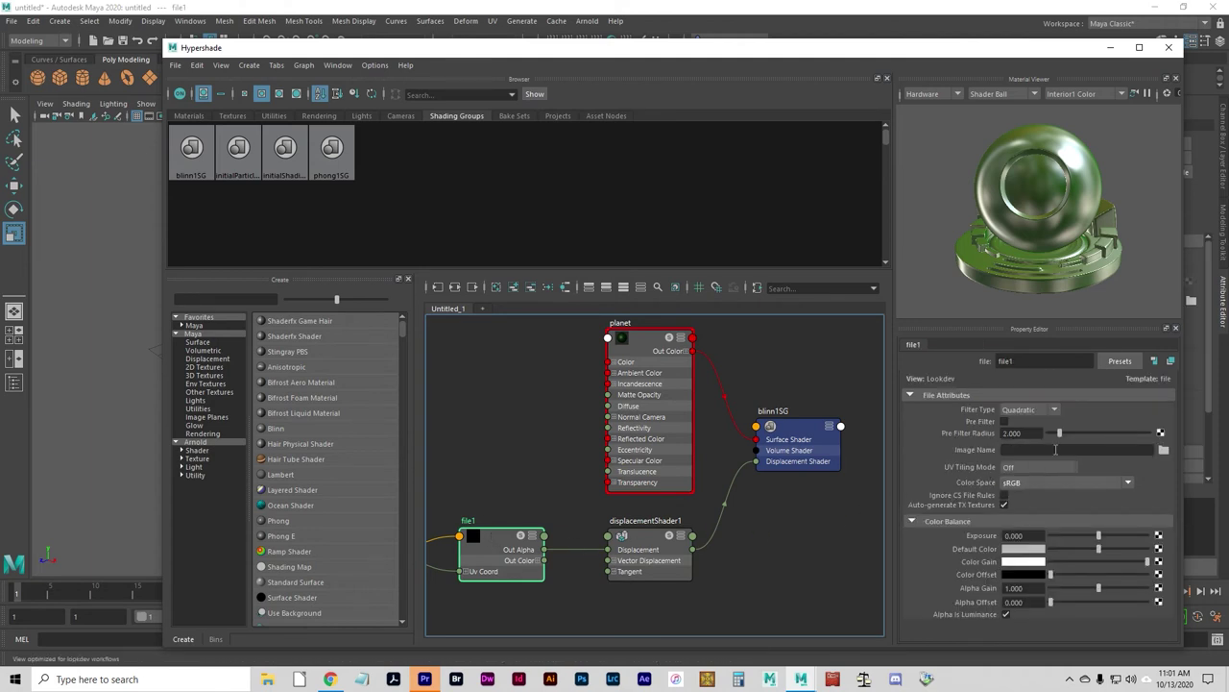
pyautogui.click(1163, 450)
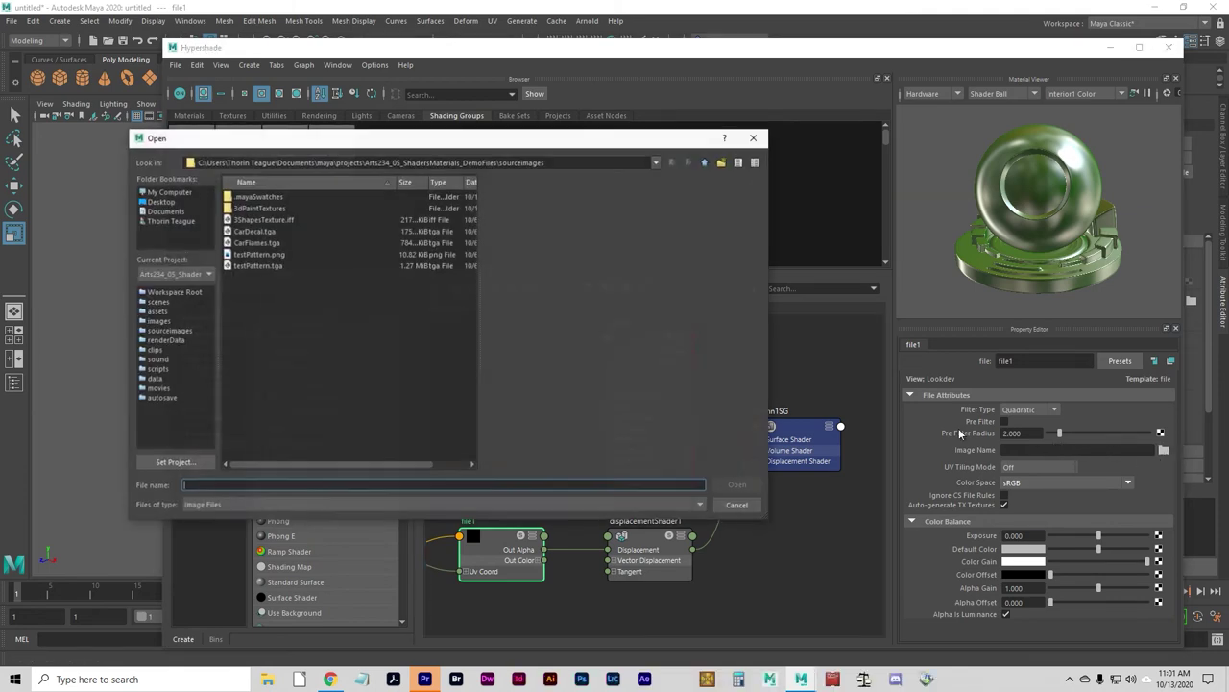
pyautogui.click(271, 255)
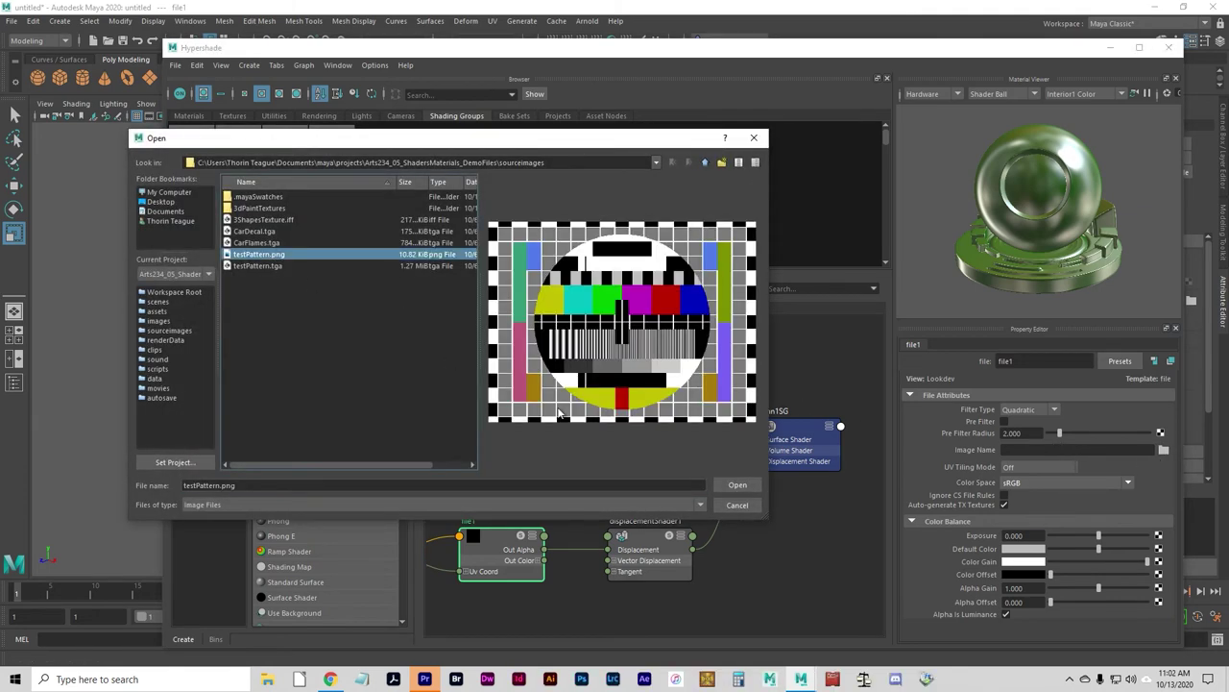
pyautogui.click(736, 486)
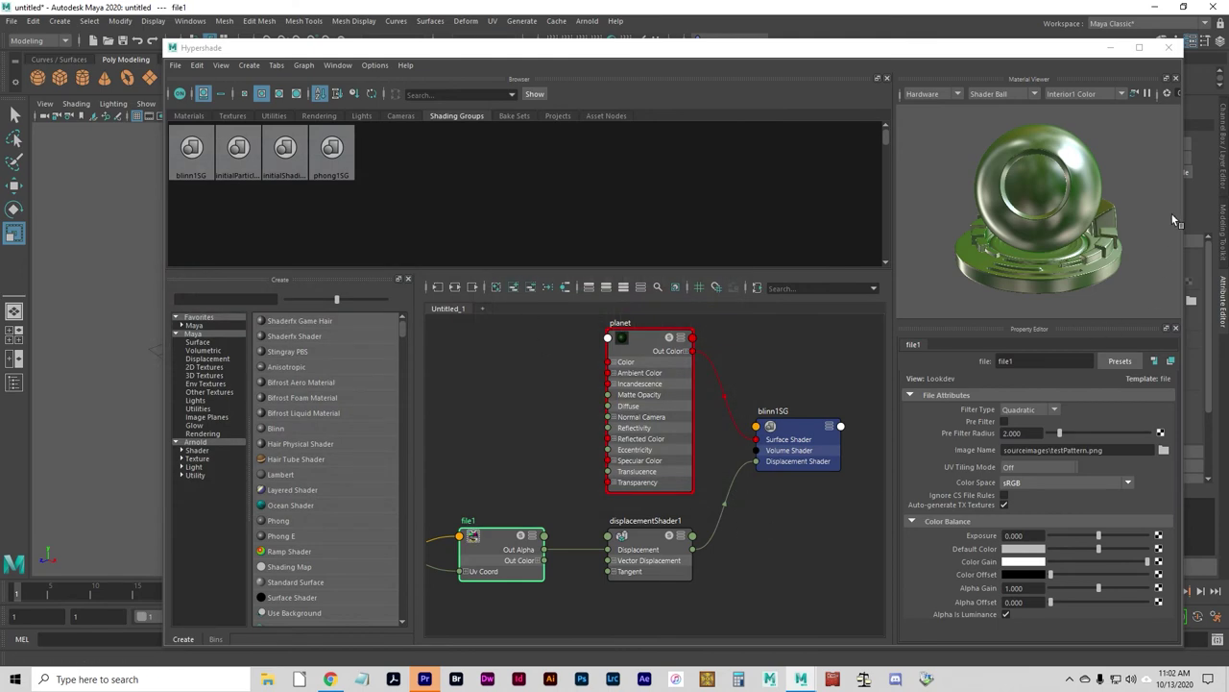
# - Move the Hypershade clear of the viewport and render the sphere to check the displacement, closing the render when done
pyautogui.moveTo(539, 59); pyautogui.dragTo(912, 163)
pyautogui.click(276, 234)
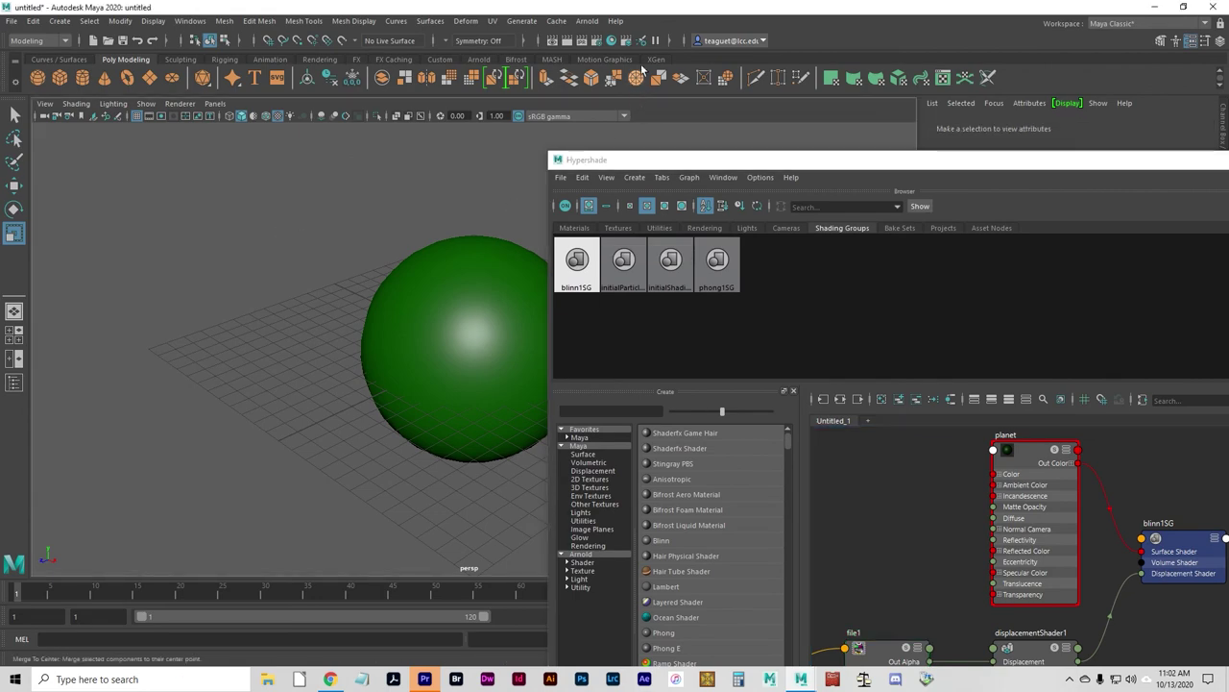
pyautogui.click(567, 40)
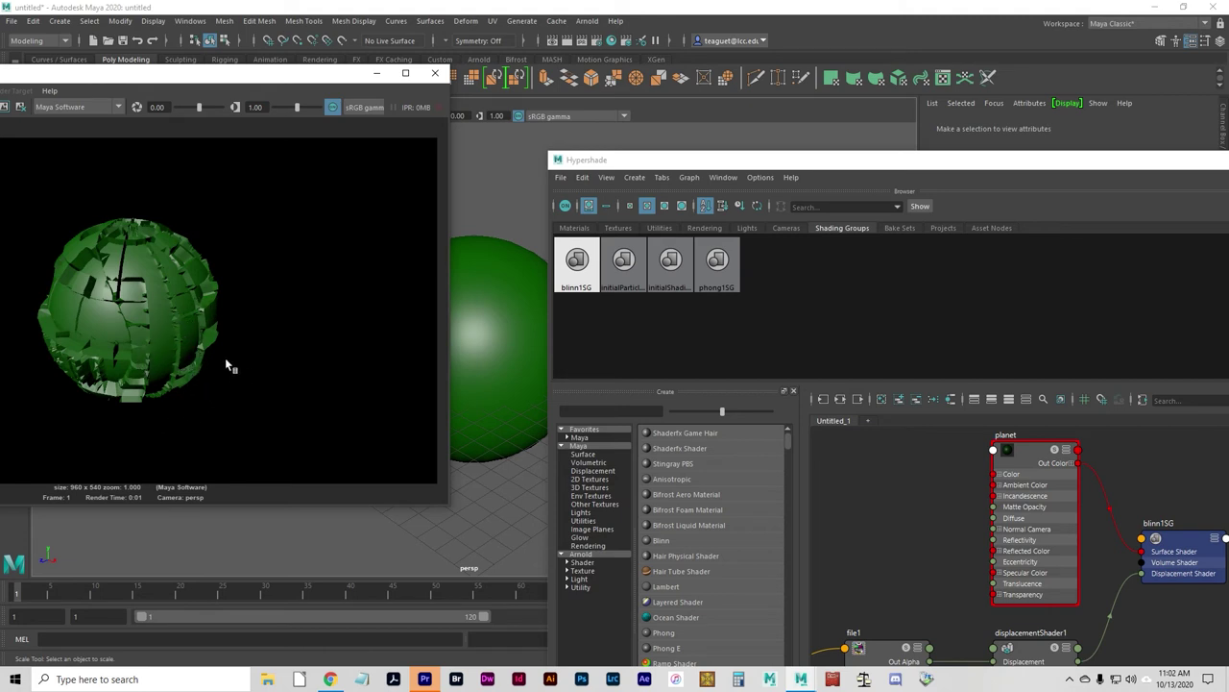
pyautogui.click(435, 73)
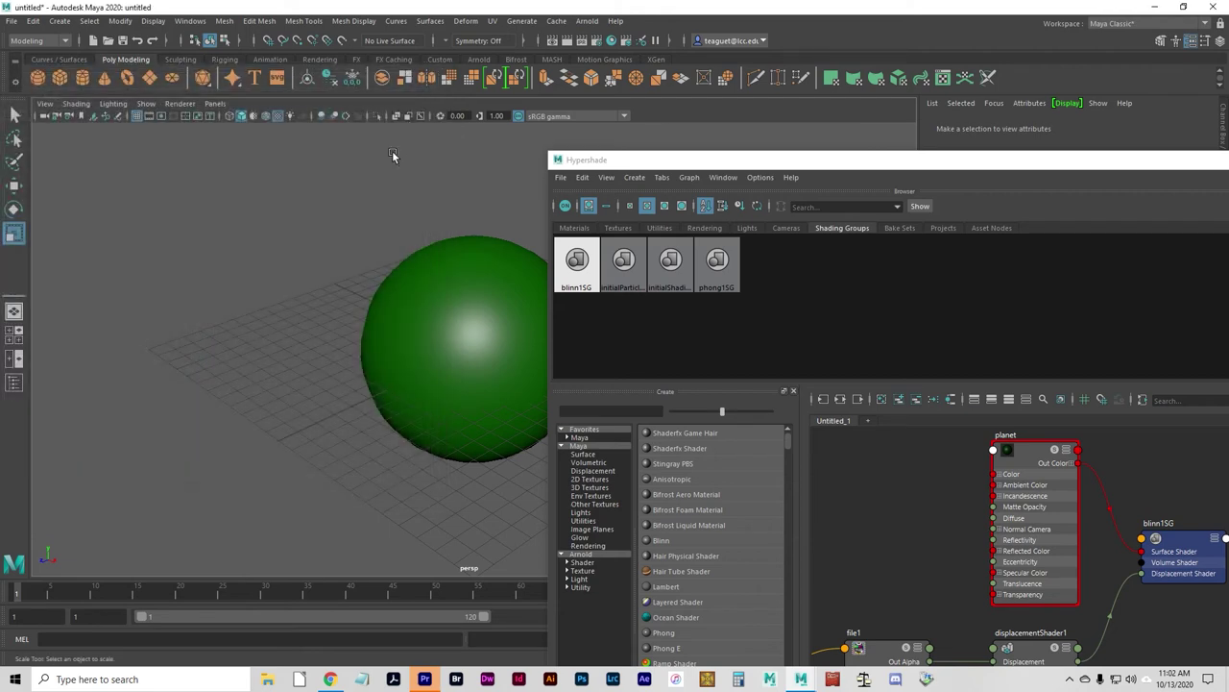
# - Smooth the sphere's mesh with 3 divisions in wireframe display, and render the displaced result
pyautogui.press('5')
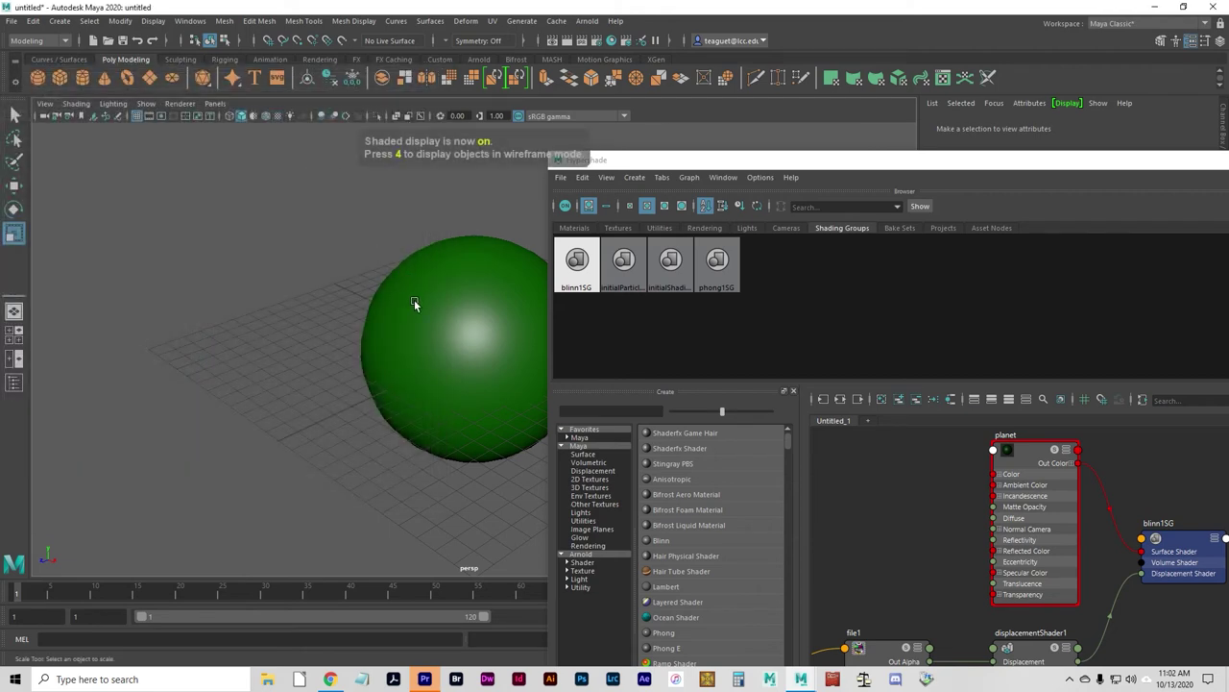
pyautogui.press('4')
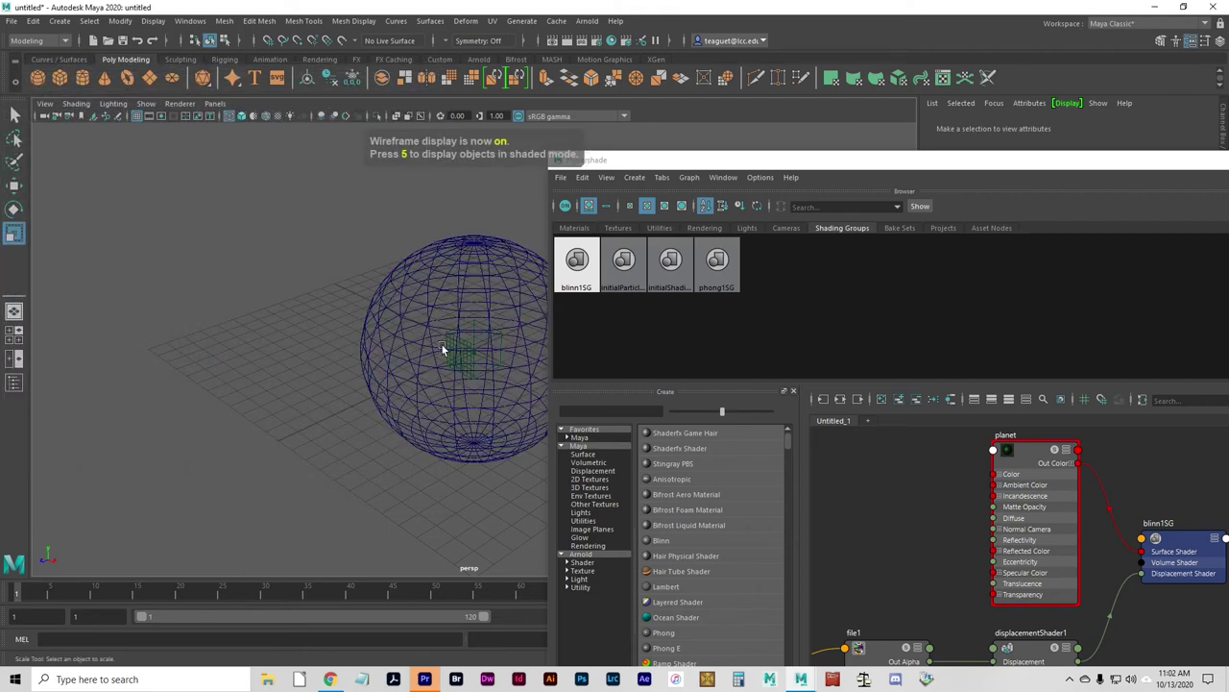
pyautogui.click(365, 330)
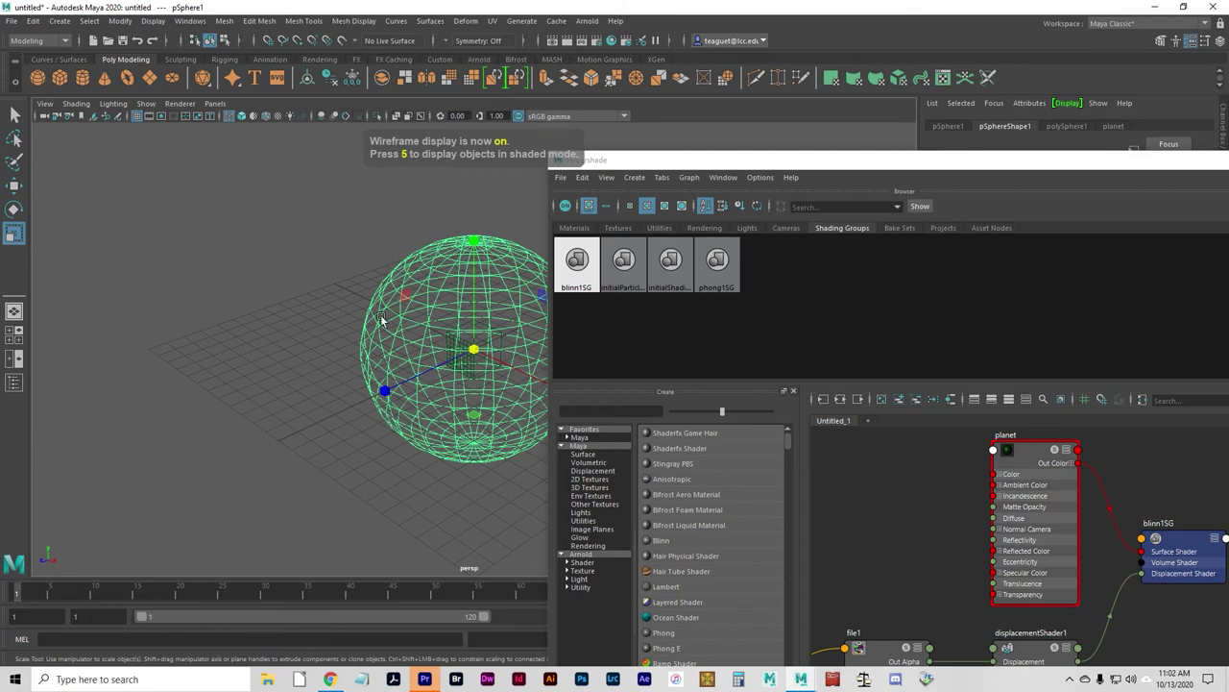
pyautogui.click(224, 21)
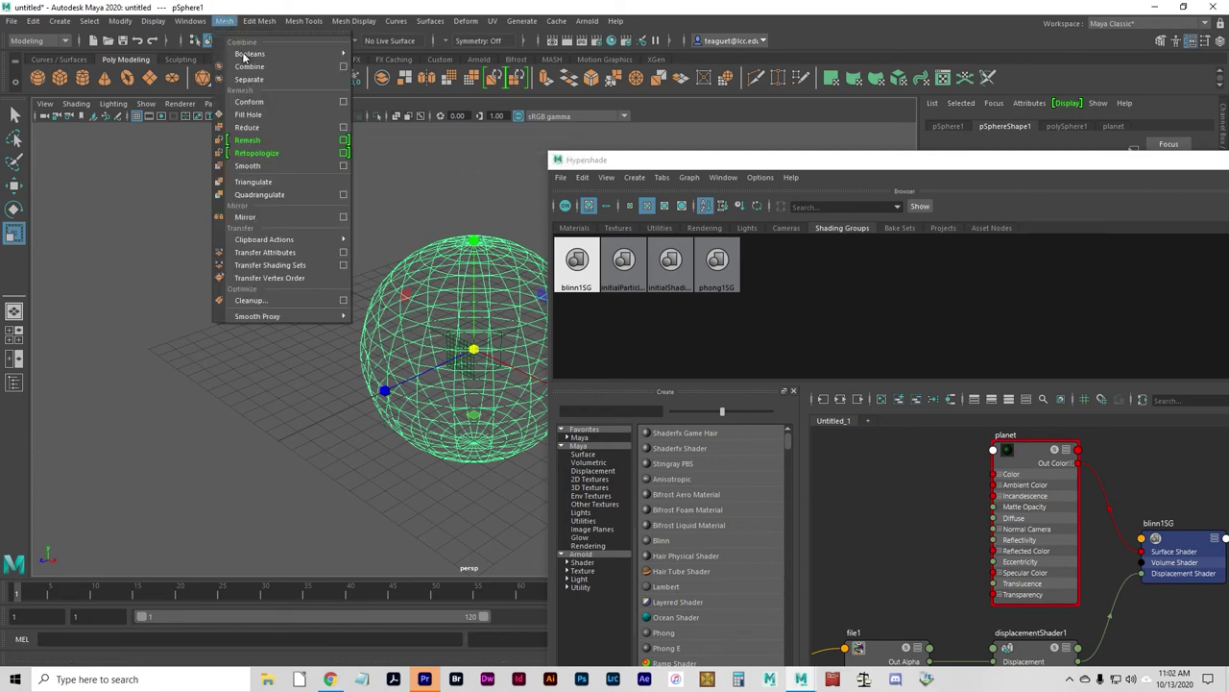
pyautogui.click(288, 165)
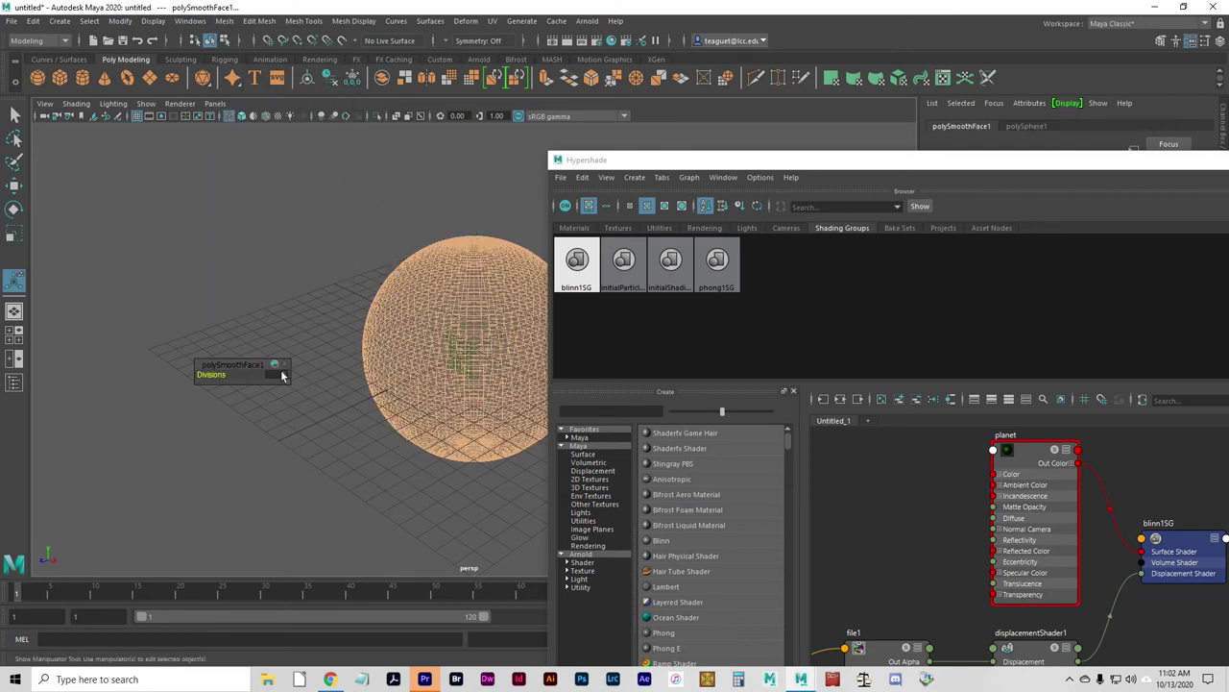
pyautogui.write('3')
pyautogui.press('Return')
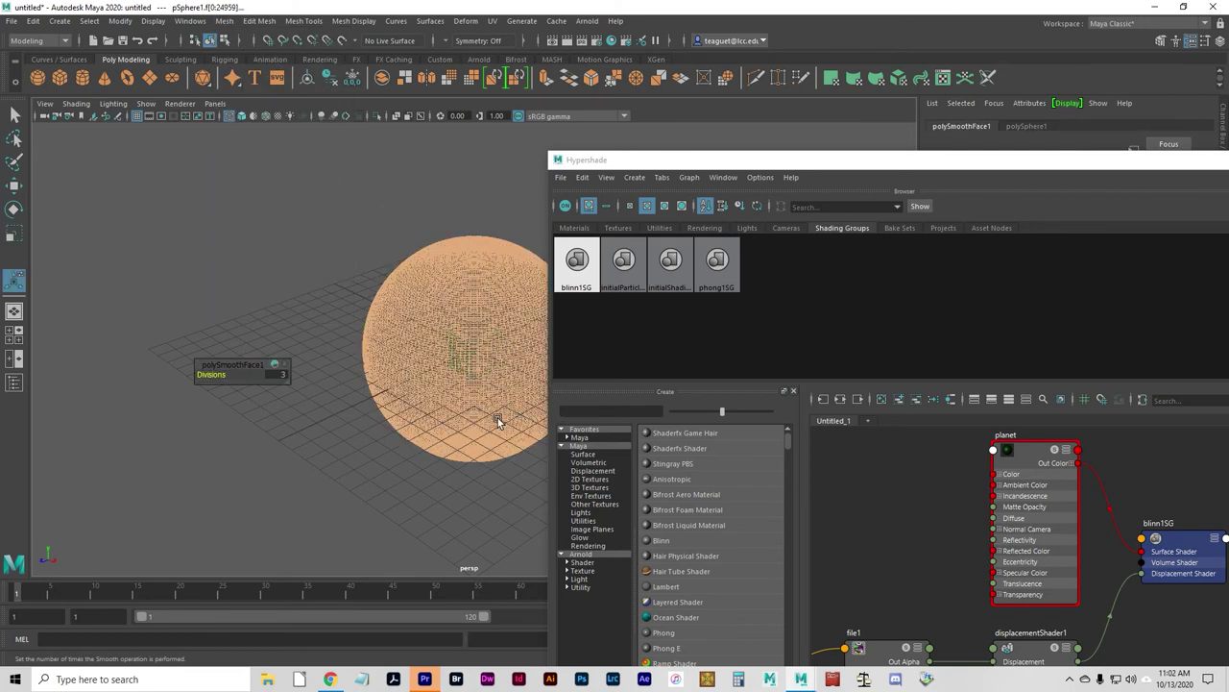
pyautogui.click(265, 345)
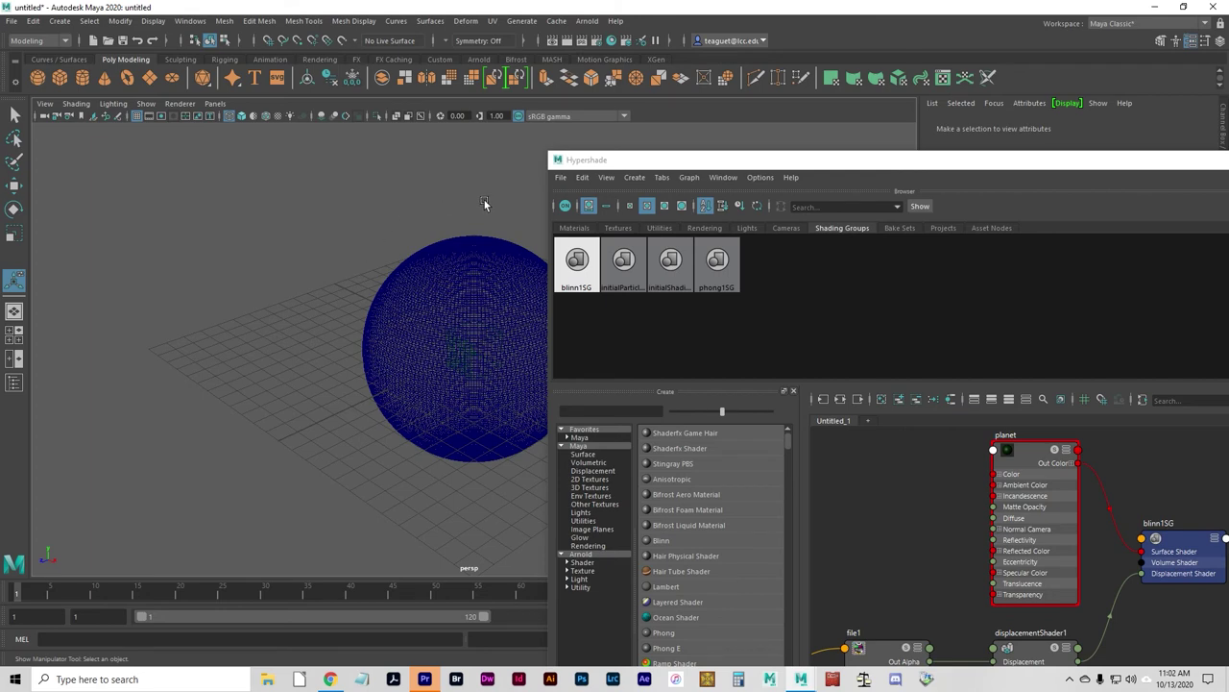
pyautogui.click(568, 40)
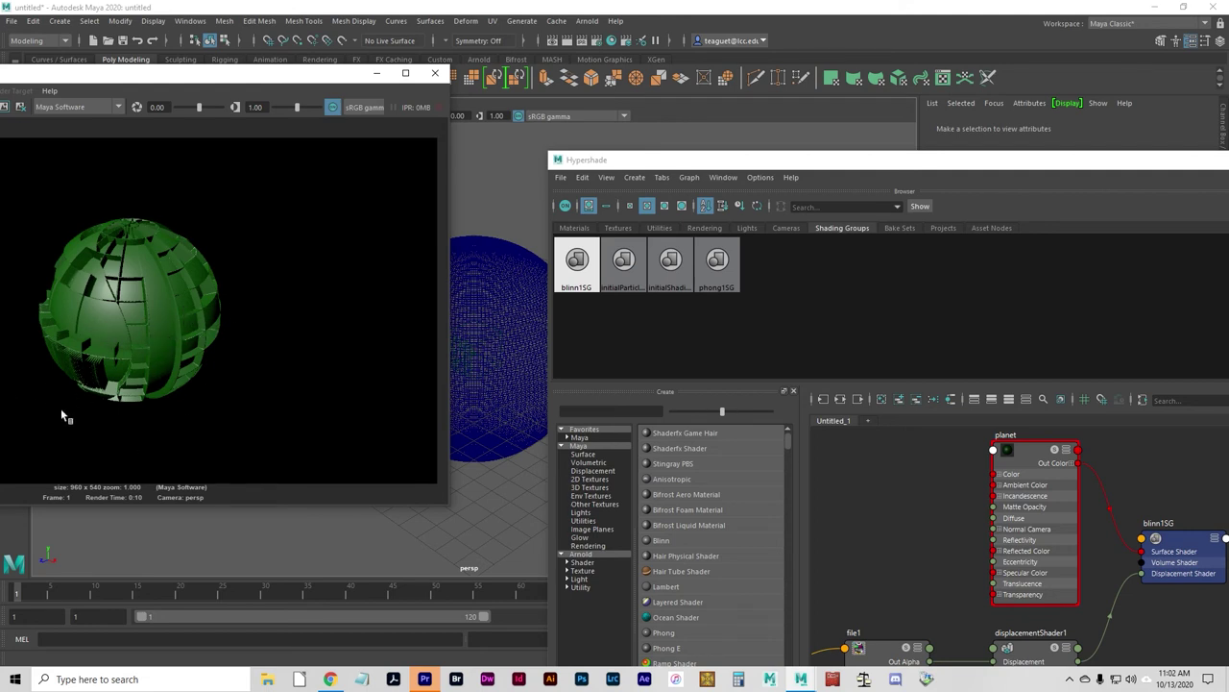
# - Close the render and bring up the displacementShader1 attributes in the Hypershade
pyautogui.click(438, 74)
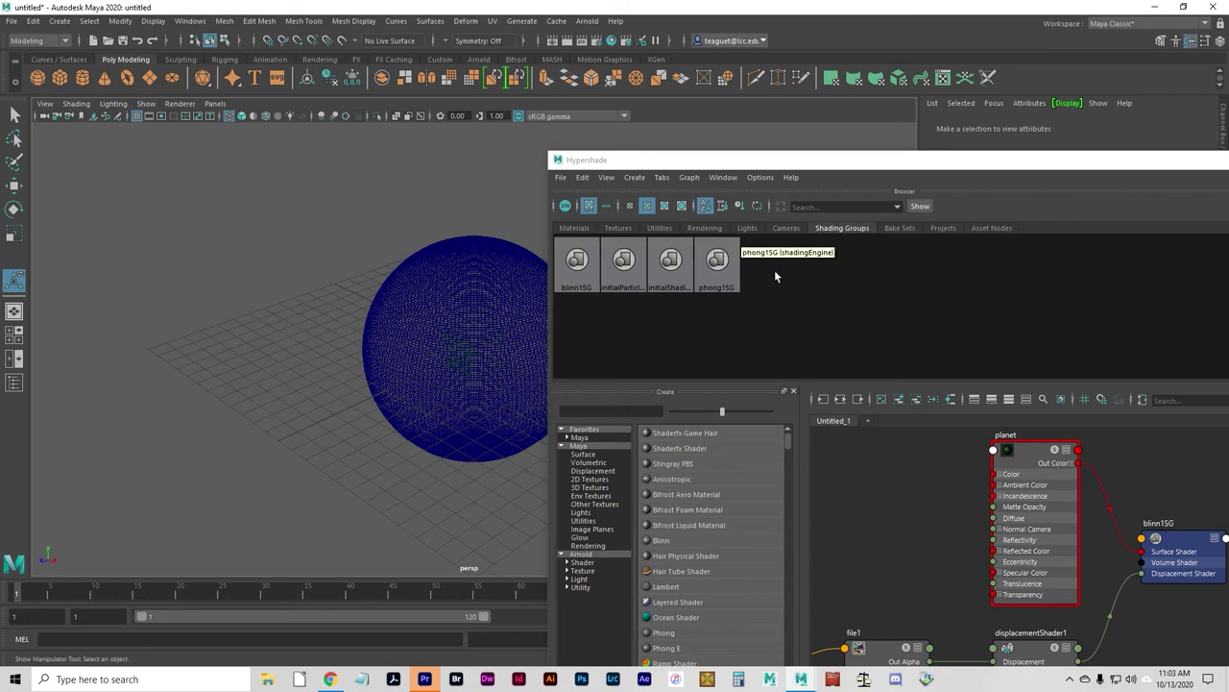
pyautogui.moveTo(913, 164); pyautogui.dragTo(475, 56)
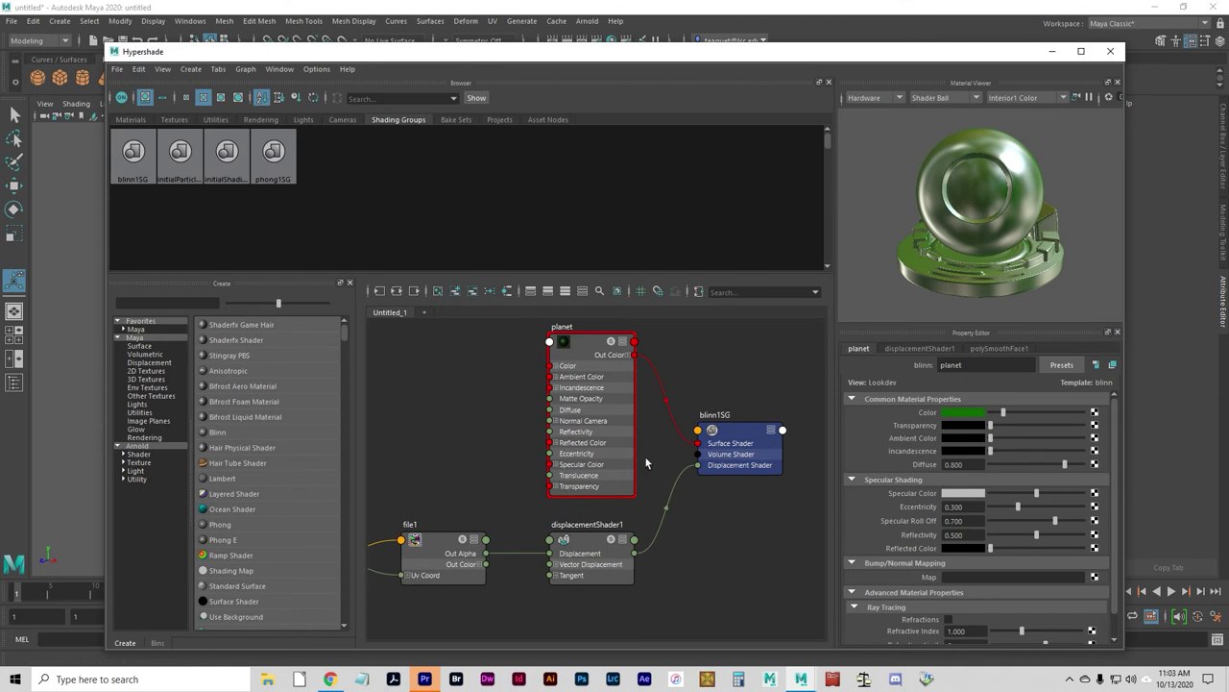
pyautogui.click(585, 538)
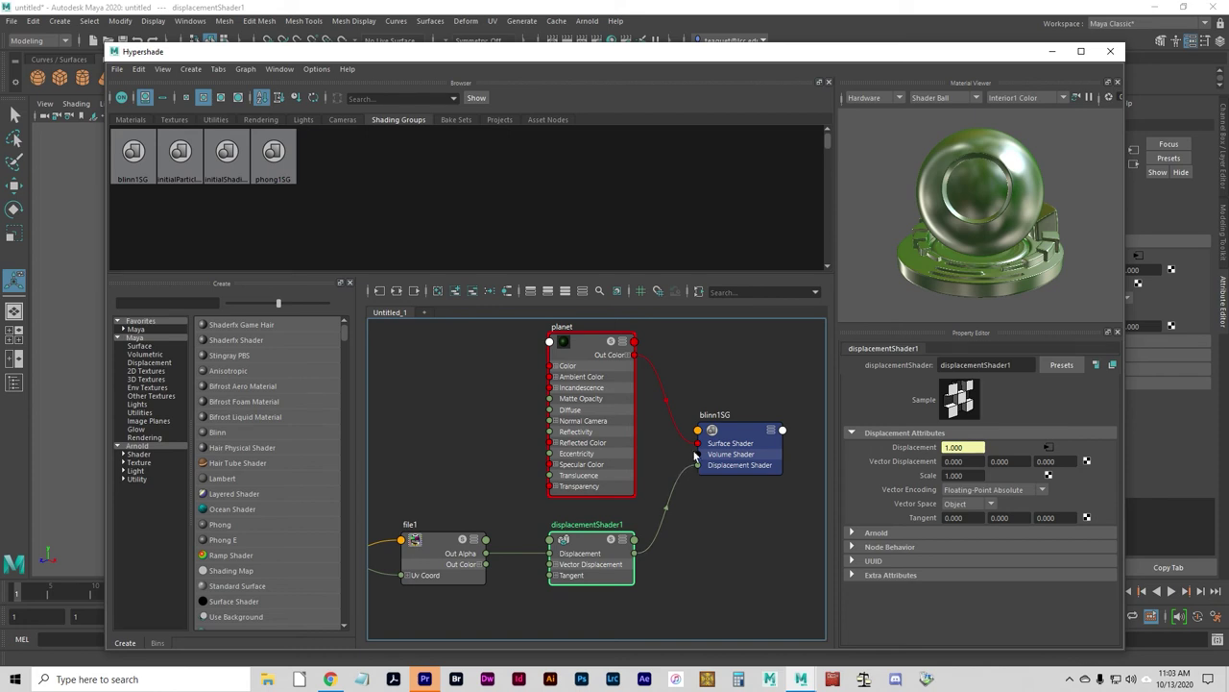
# - Close the Hypershade and convert the smoothed sphere's displacement to polygons
pyautogui.moveTo(449, 56); pyautogui.dragTo(736, 284)
pyautogui.click(493, 252)
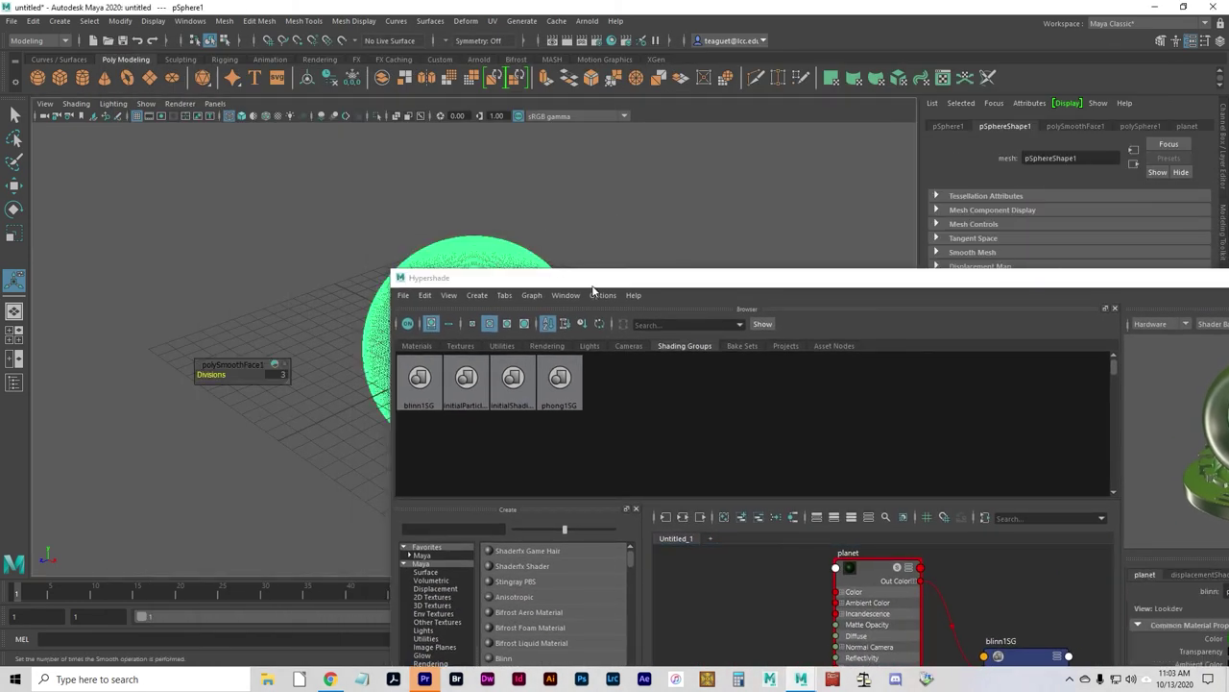
pyautogui.moveTo(595, 285); pyautogui.dragTo(290, 80)
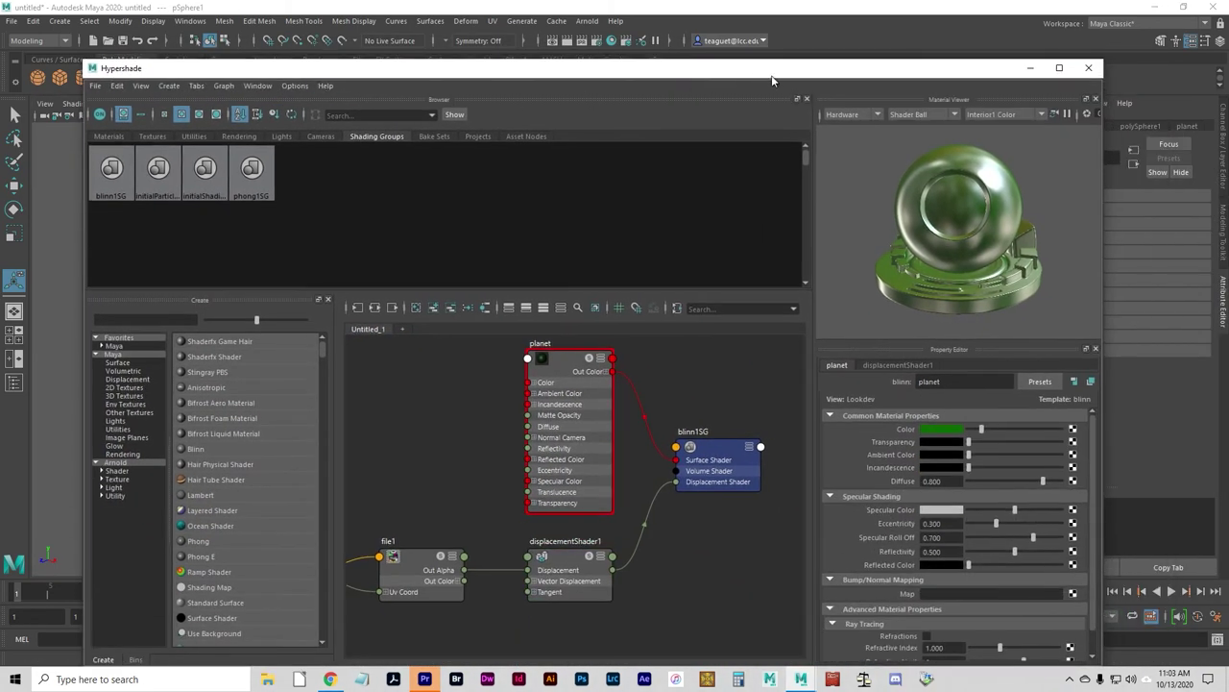
pyautogui.click(1090, 70)
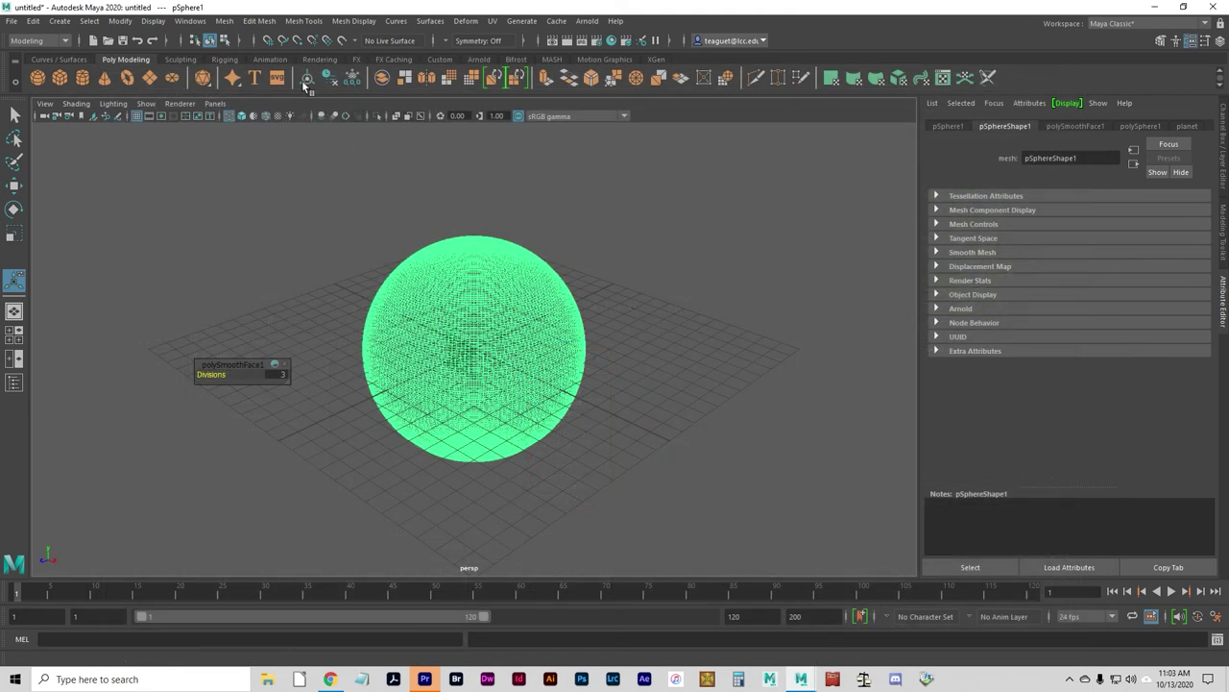
pyautogui.click(117, 21)
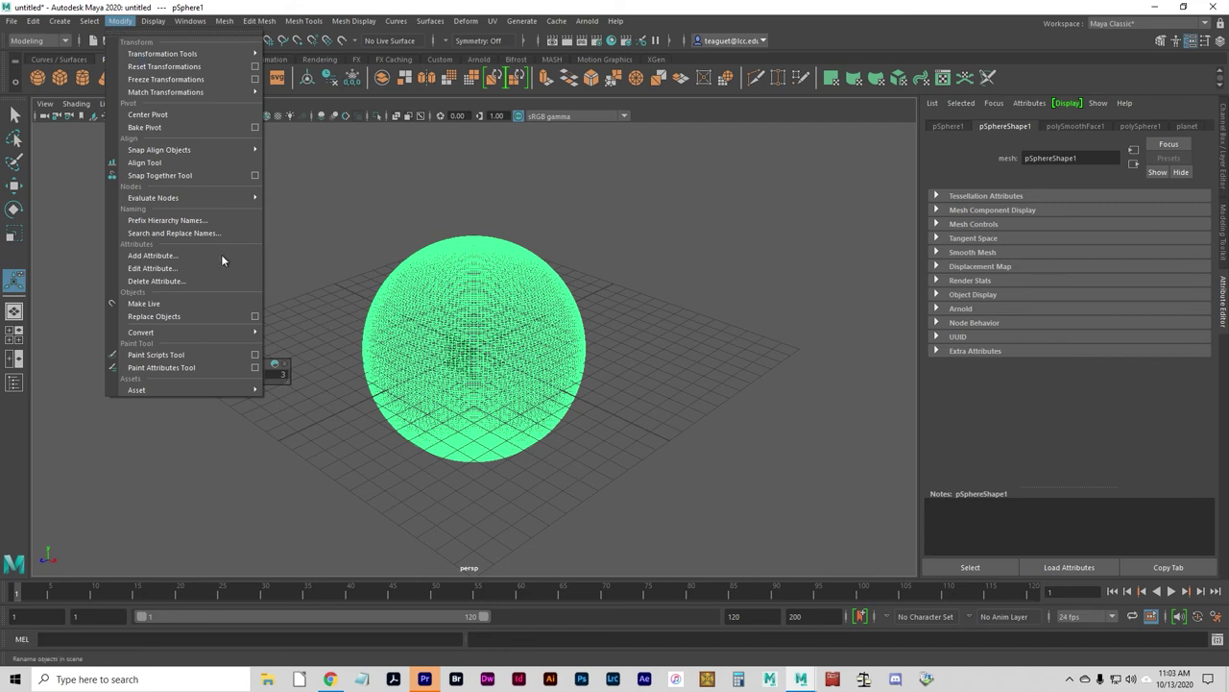
pyautogui.moveTo(235, 338)
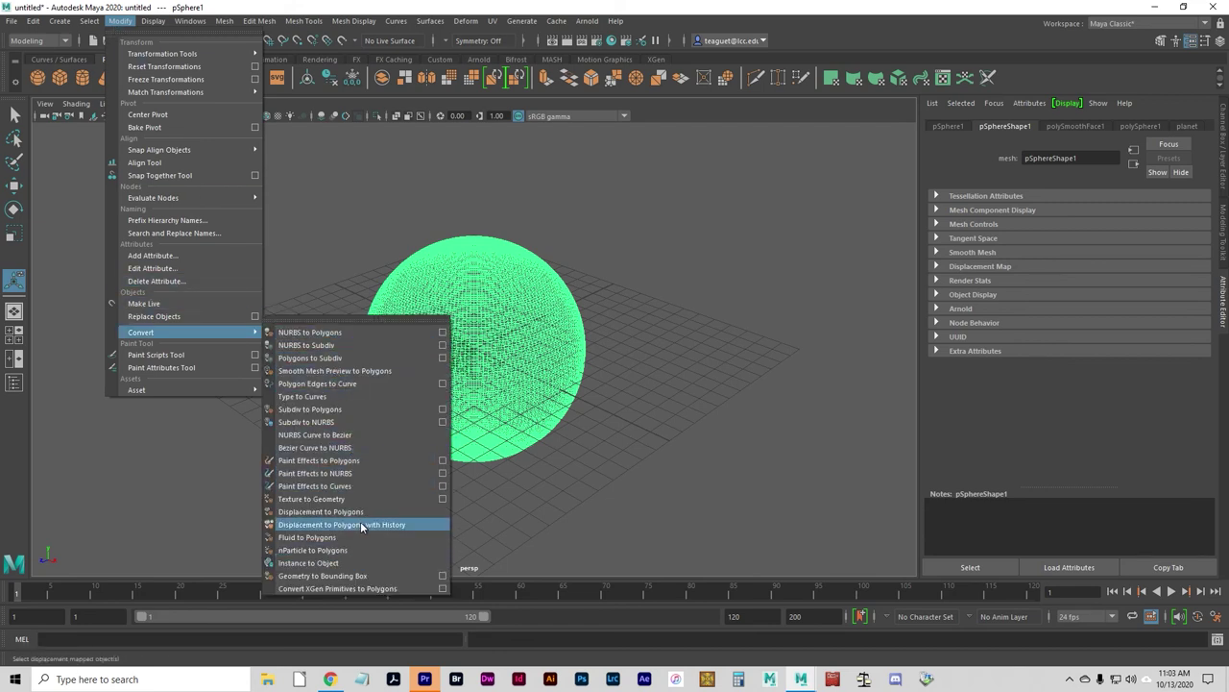
pyautogui.click(343, 511)
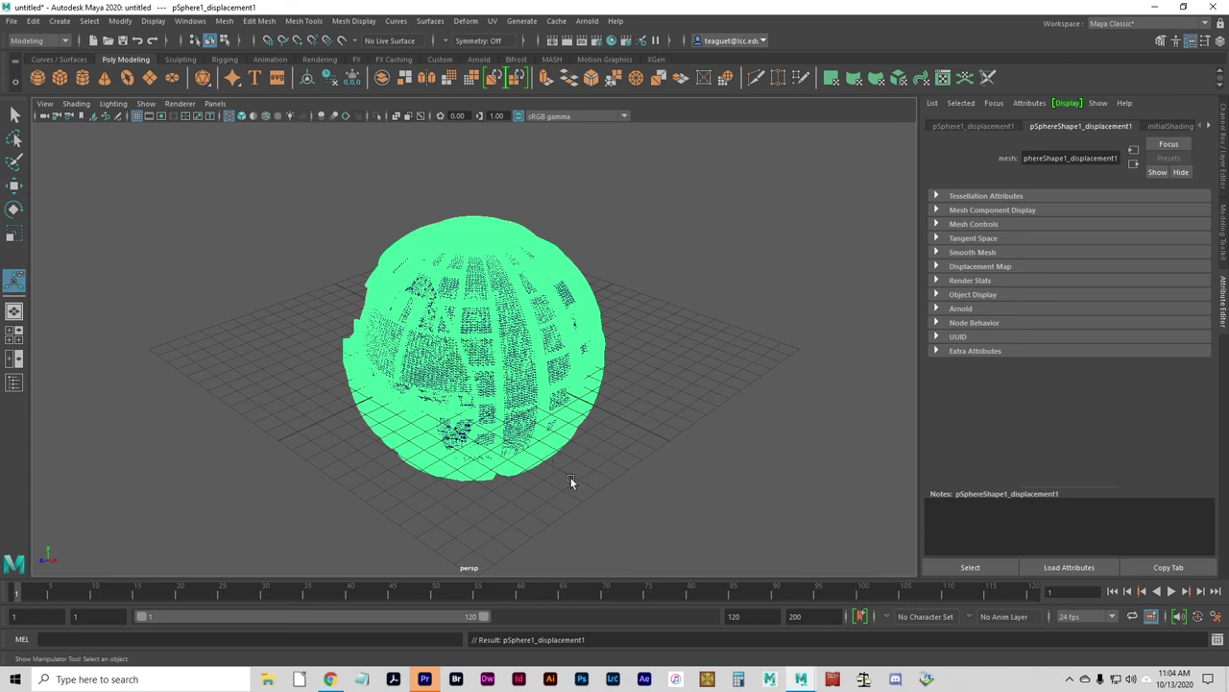
# - Deselect the converted mesh and switch the viewport to shaded, textured display
pyautogui.click(577, 478)
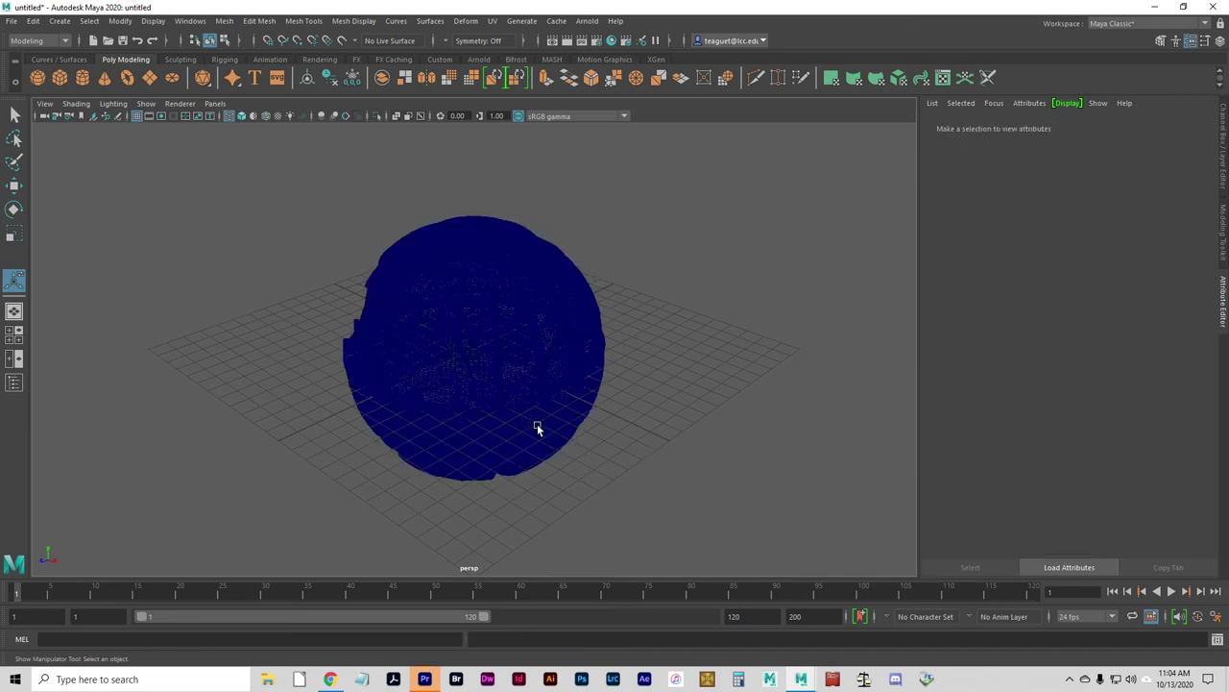
pyautogui.press('5')
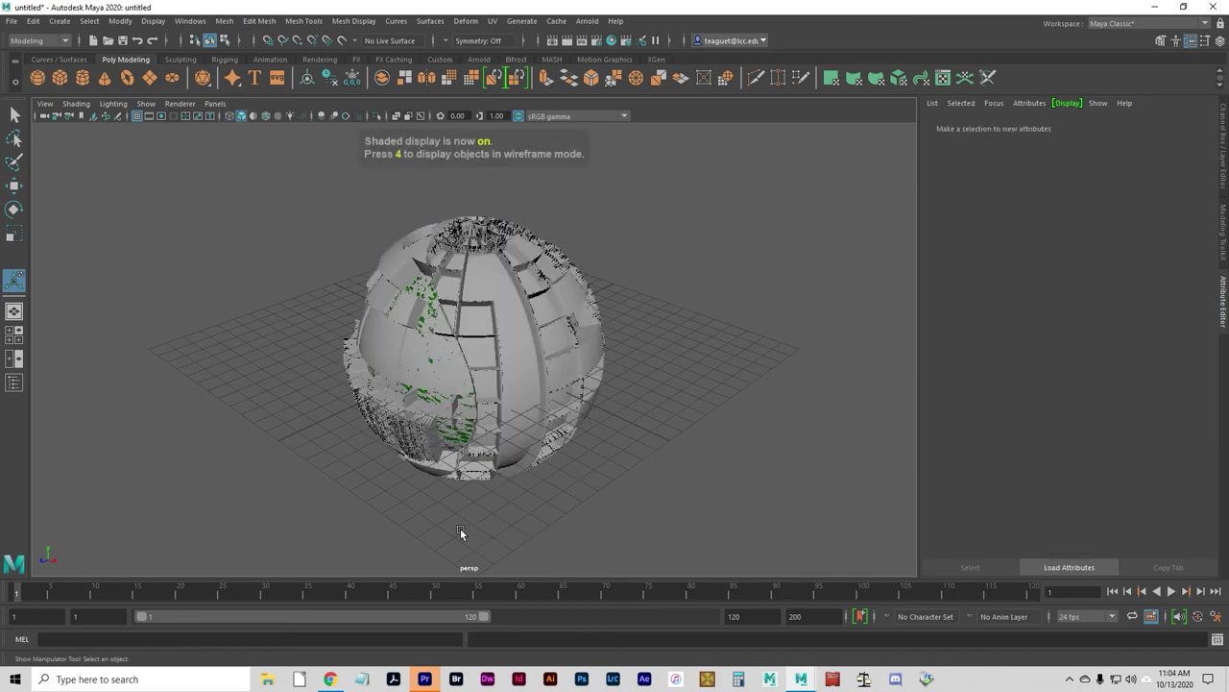
pyautogui.keyDown('alt'); pyautogui.moveTo(456, 532); pyautogui.dragTo(450, 493); pyautogui.keyUp('alt')
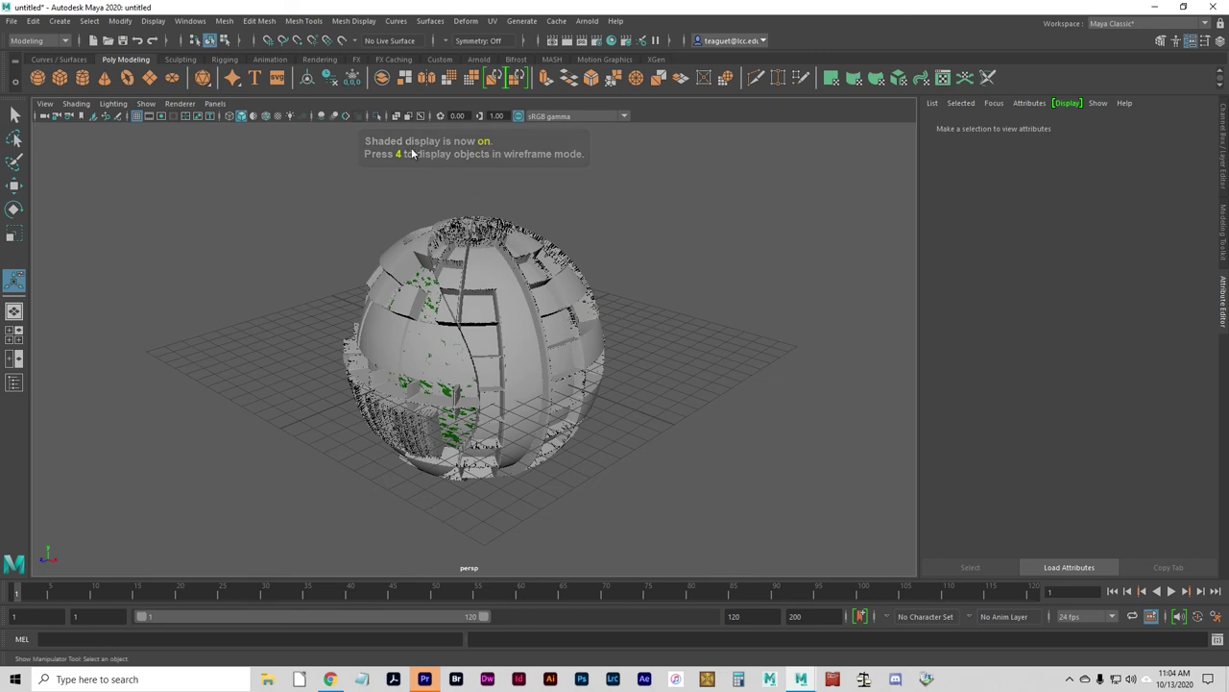
pyautogui.click(278, 116)
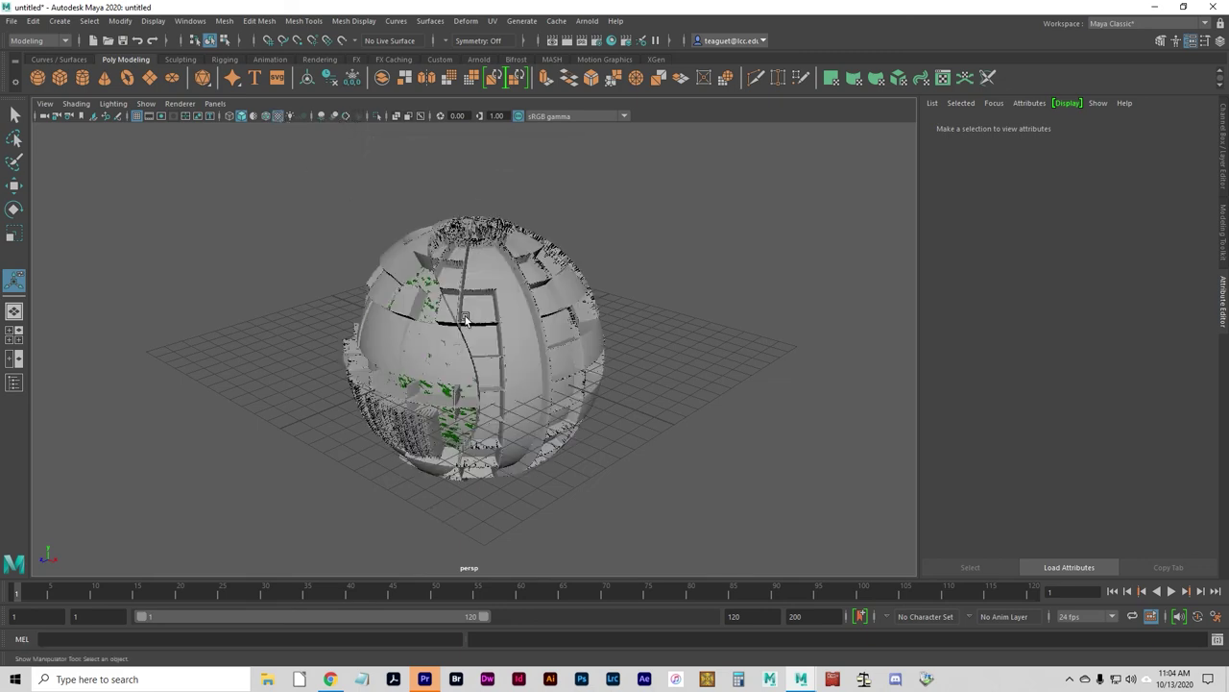
pyautogui.keyDown('alt'); pyautogui.moveTo(497, 353); pyautogui.dragTo(452, 486); pyautogui.keyUp('alt')
# - Move the converted displacement mesh sideways along its red axis, clear of the original green sphere's centre
pyautogui.click(554, 409)
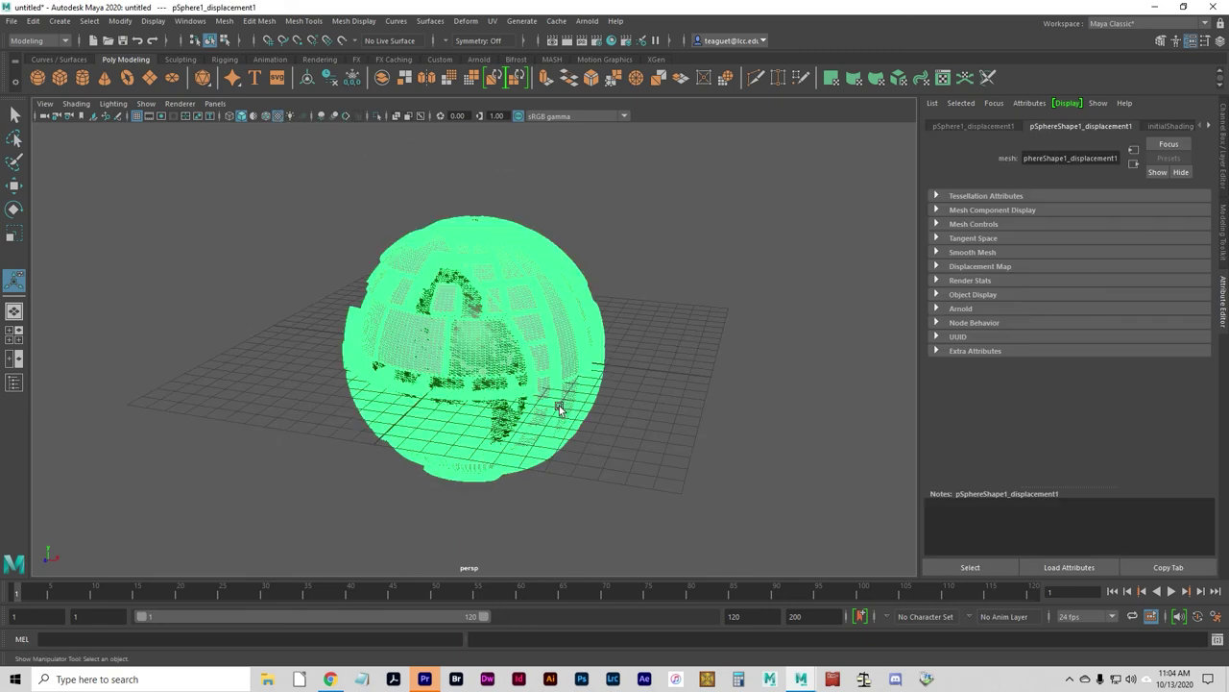
pyautogui.press('w')
pyautogui.keyDown('alt'); pyautogui.moveTo(666, 472); pyautogui.dragTo(630, 477); pyautogui.keyUp('alt')
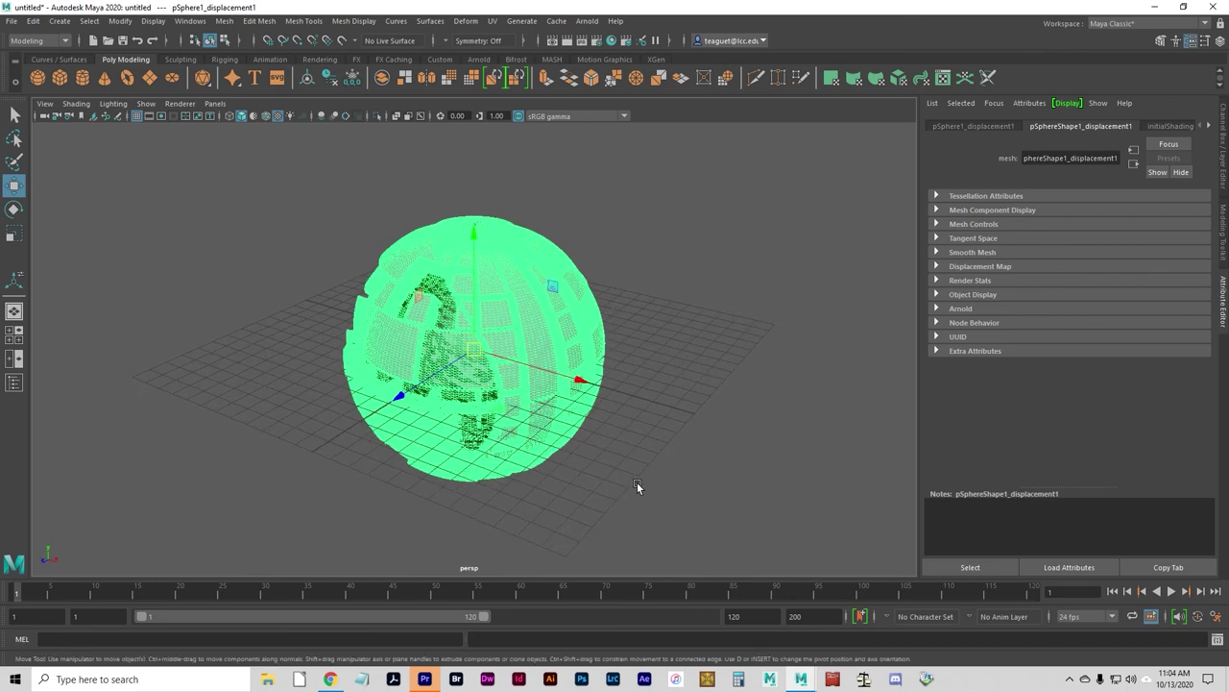
pyautogui.click(629, 477)
pyautogui.click(541, 359)
pyautogui.keyDown('alt'); pyautogui.moveTo(586, 379); pyautogui.dragTo(542, 438); pyautogui.keyUp('alt')
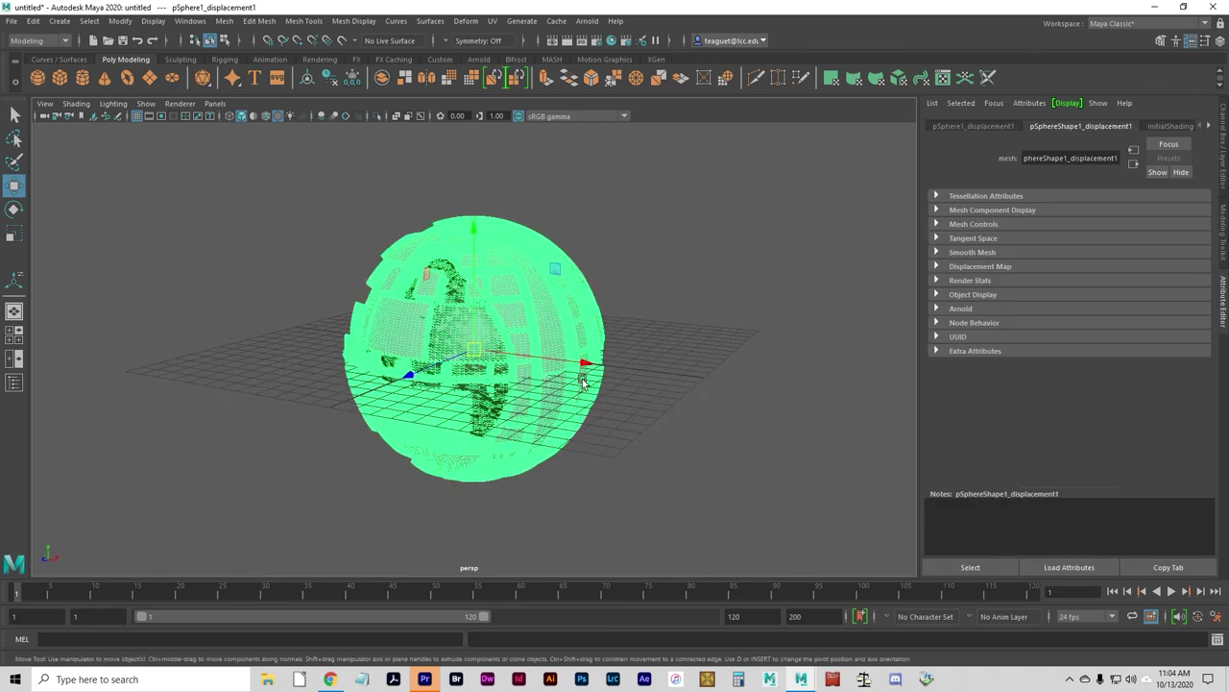
pyautogui.moveTo(583, 377); pyautogui.dragTo(828, 422)
pyautogui.click(468, 466)
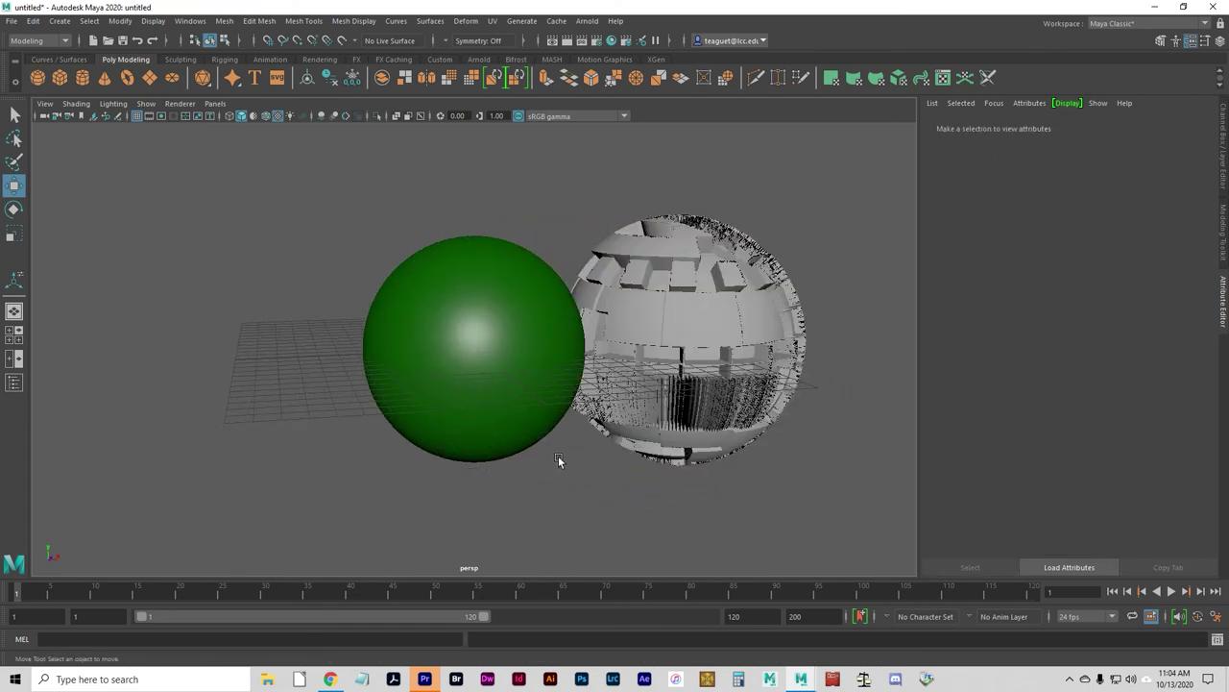
# - Move the green sphere farther to the opposite side and shift the displaced mesh back toward the grid centre, keeping the two apart
pyautogui.click(473, 375)
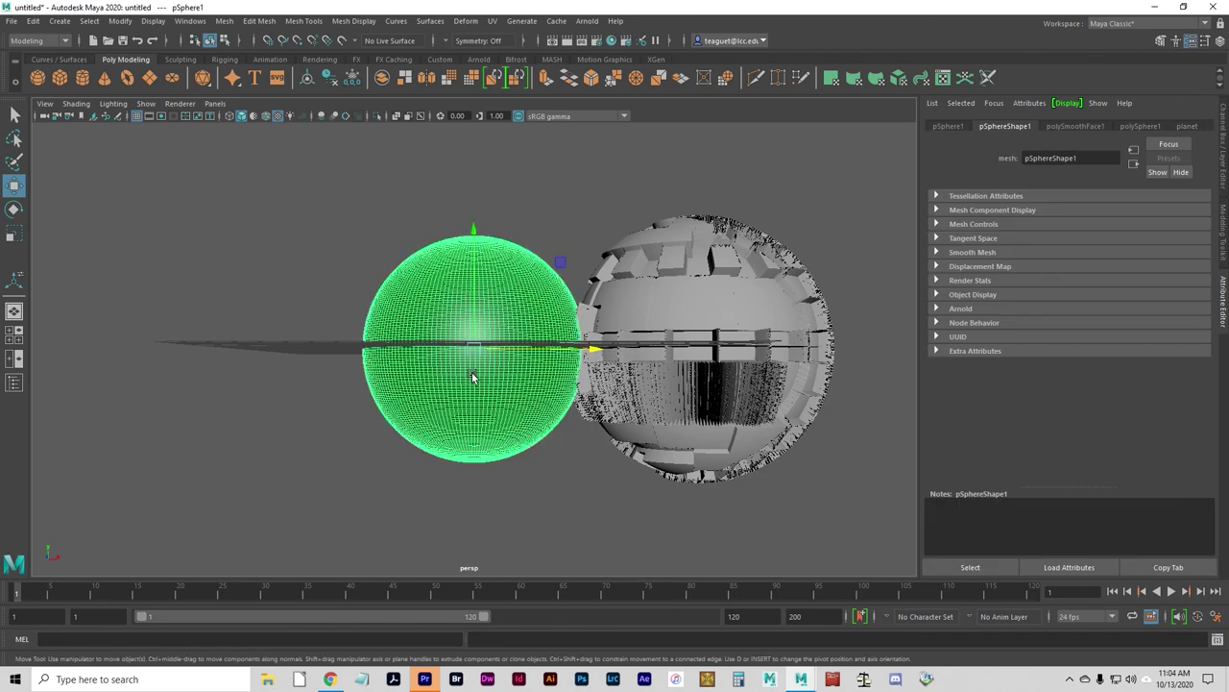
pyautogui.moveTo(589, 352); pyautogui.dragTo(381, 347)
pyautogui.click(673, 368)
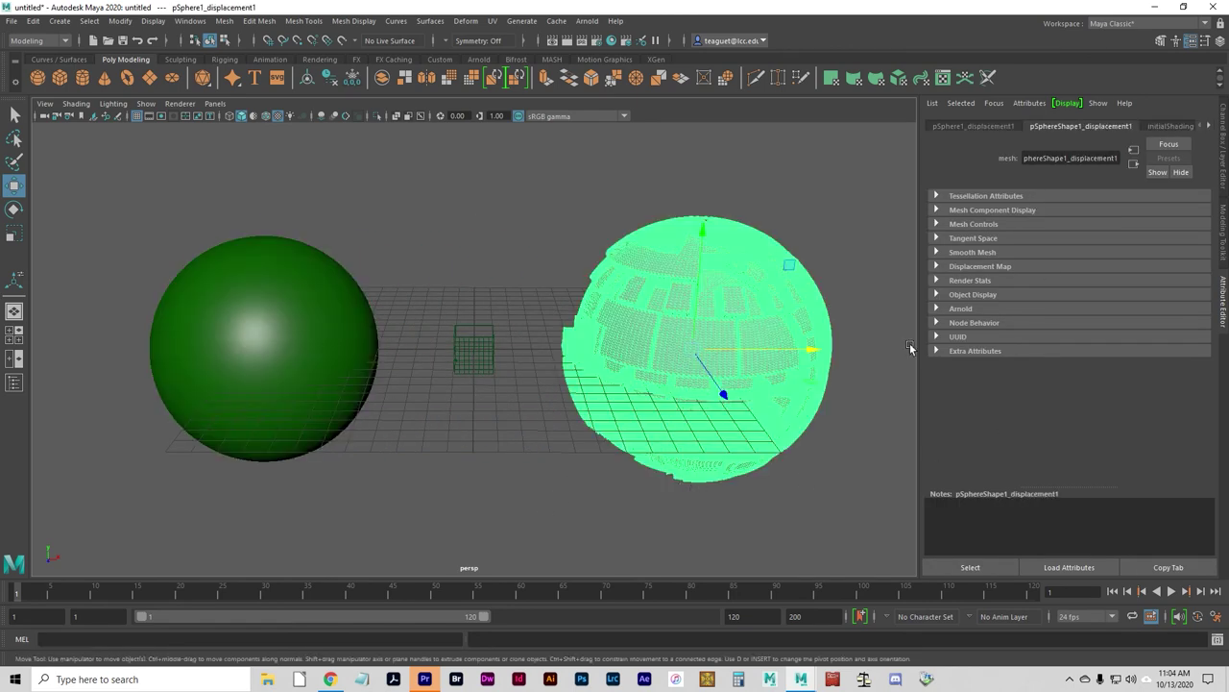
pyautogui.moveTo(810, 351); pyautogui.dragTo(709, 351)
pyautogui.click(760, 432)
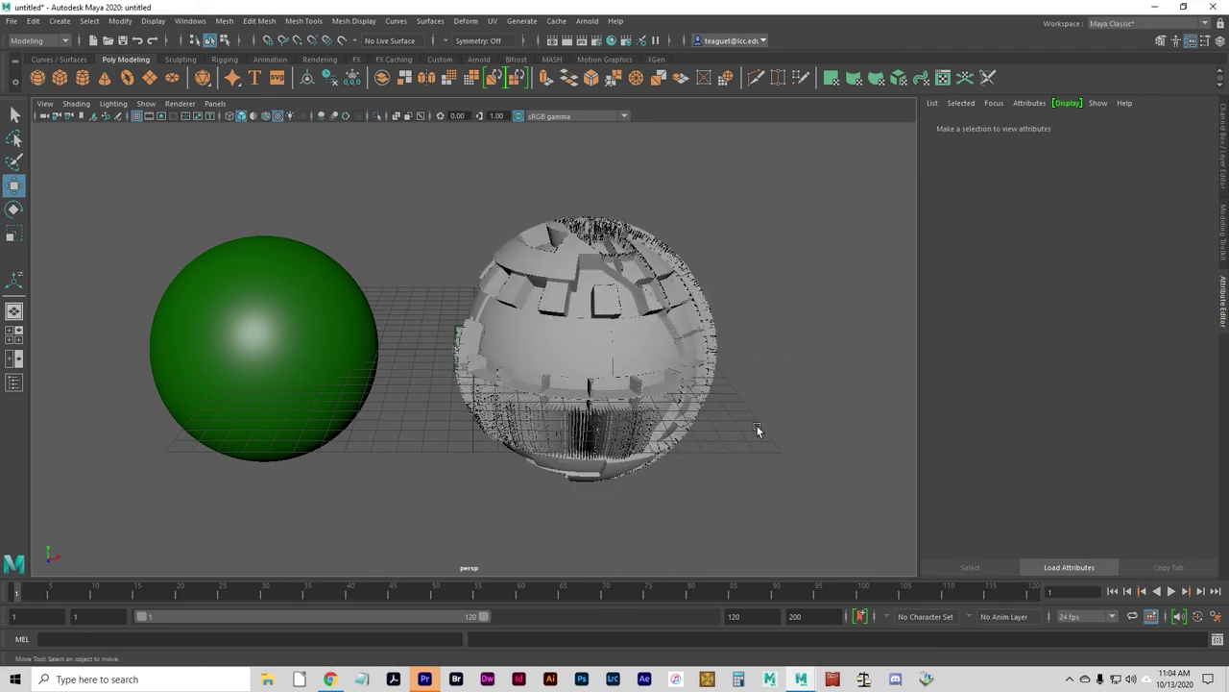
# - Examine the raised and recessed surface detail of the converted mesh up close and from different angles
pyautogui.scroll(1, 495, 504)
pyautogui.keyDown('alt'); pyautogui.moveTo(495, 503); pyautogui.dragTo(764, 488, button='right'); pyautogui.keyUp('alt')
pyautogui.keyDown('alt'); pyautogui.moveTo(764, 488); pyautogui.dragTo(693, 471); pyautogui.keyUp('alt')
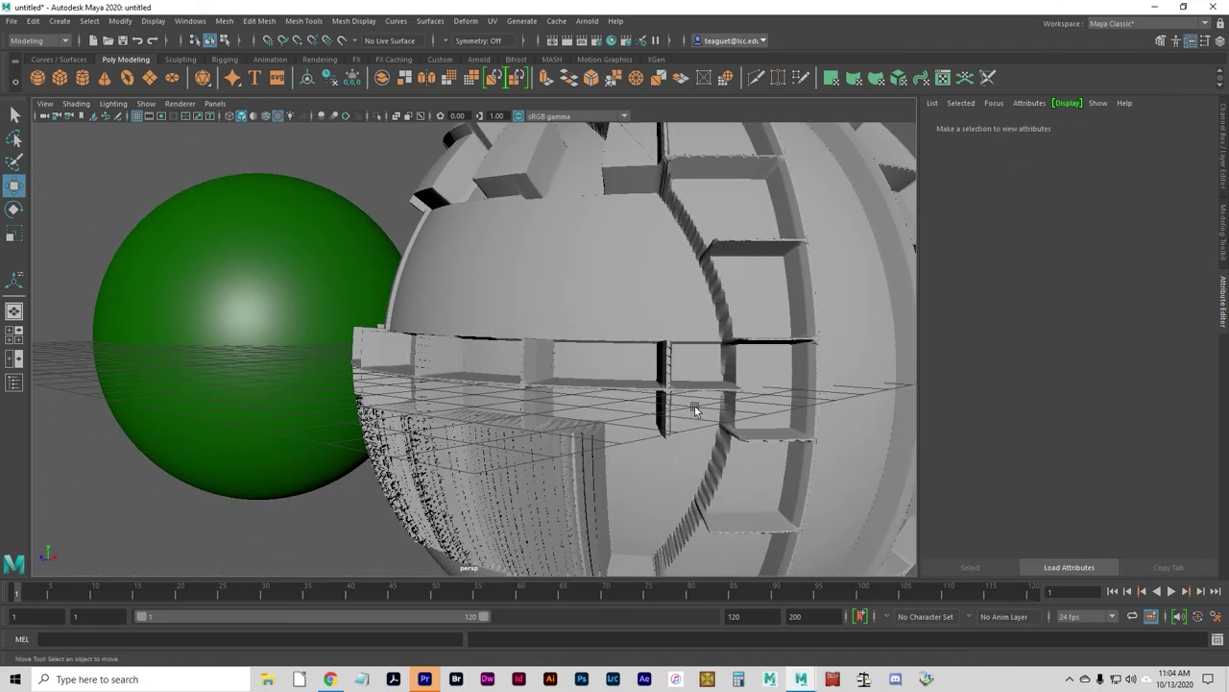
pyautogui.scroll(3, 513, 362)
pyautogui.scroll(-3, 429, 409)
pyautogui.keyDown('alt'); pyautogui.moveTo(429, 410); pyautogui.dragTo(420, 436); pyautogui.keyUp('alt')
pyautogui.keyDown('alt'); pyautogui.moveTo(420, 436); pyautogui.dragTo(476, 459, button='right'); pyautogui.keyUp('alt')
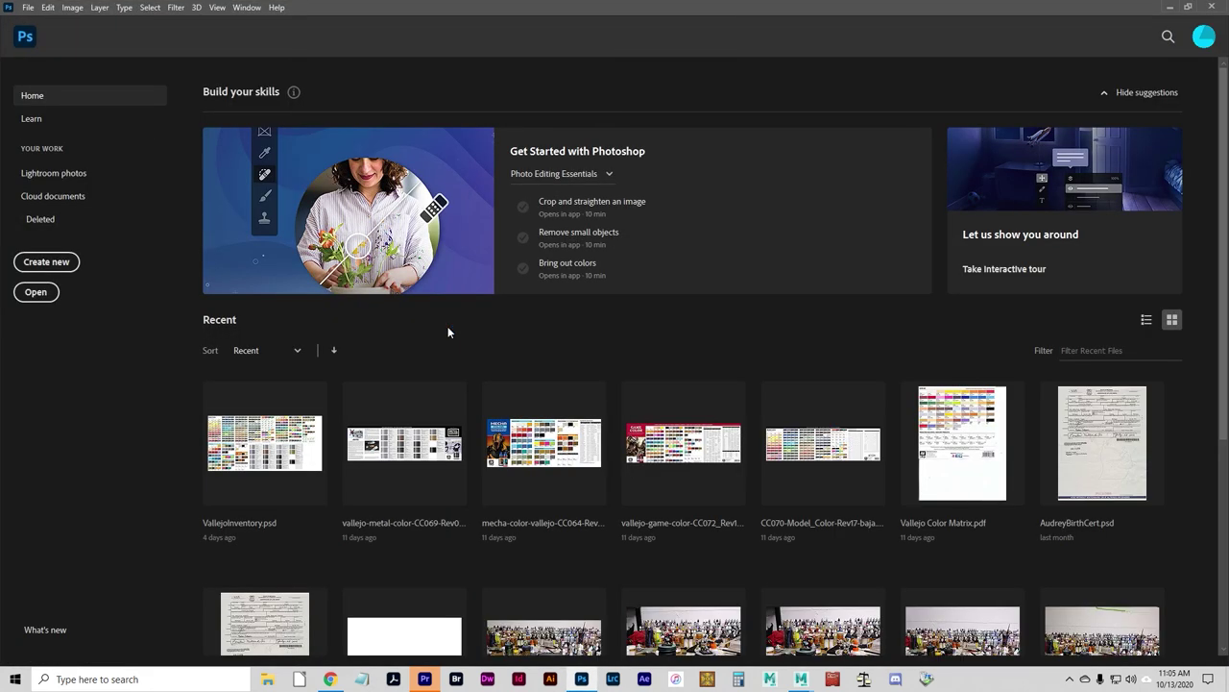
# - In Photoshop, start opening a file and browse to the maya projects folder inside Documents
pyautogui.hotkey('ctrl', 'o')
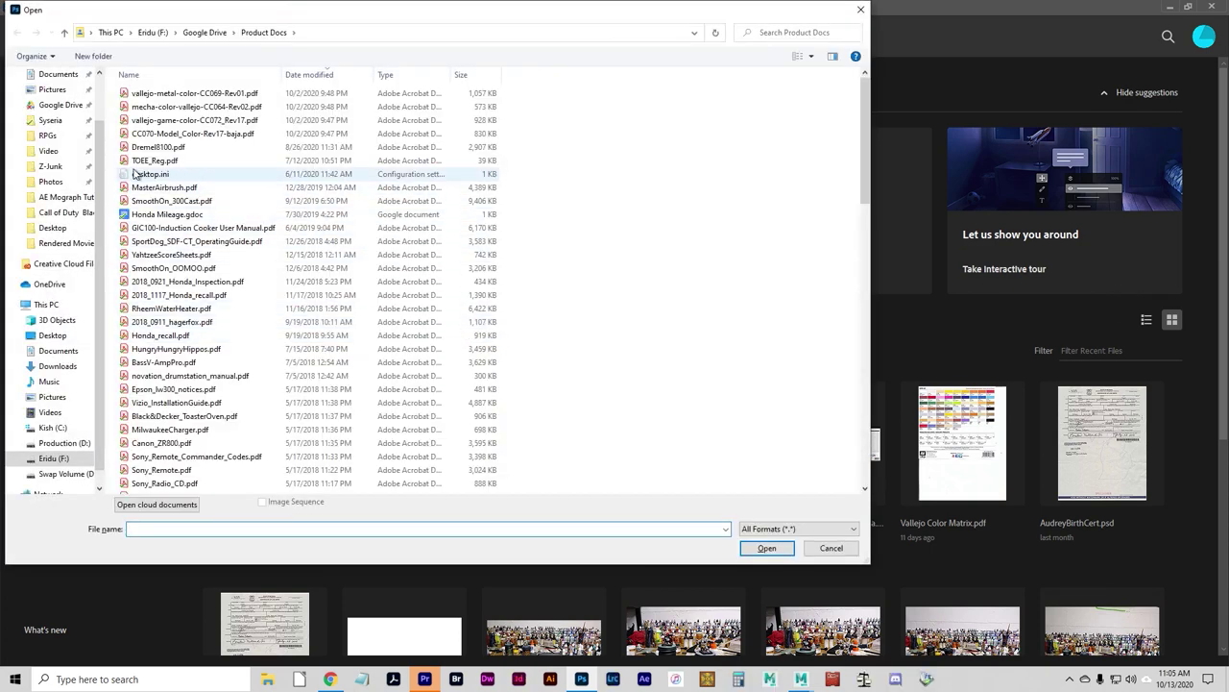
pyautogui.click(50, 152)
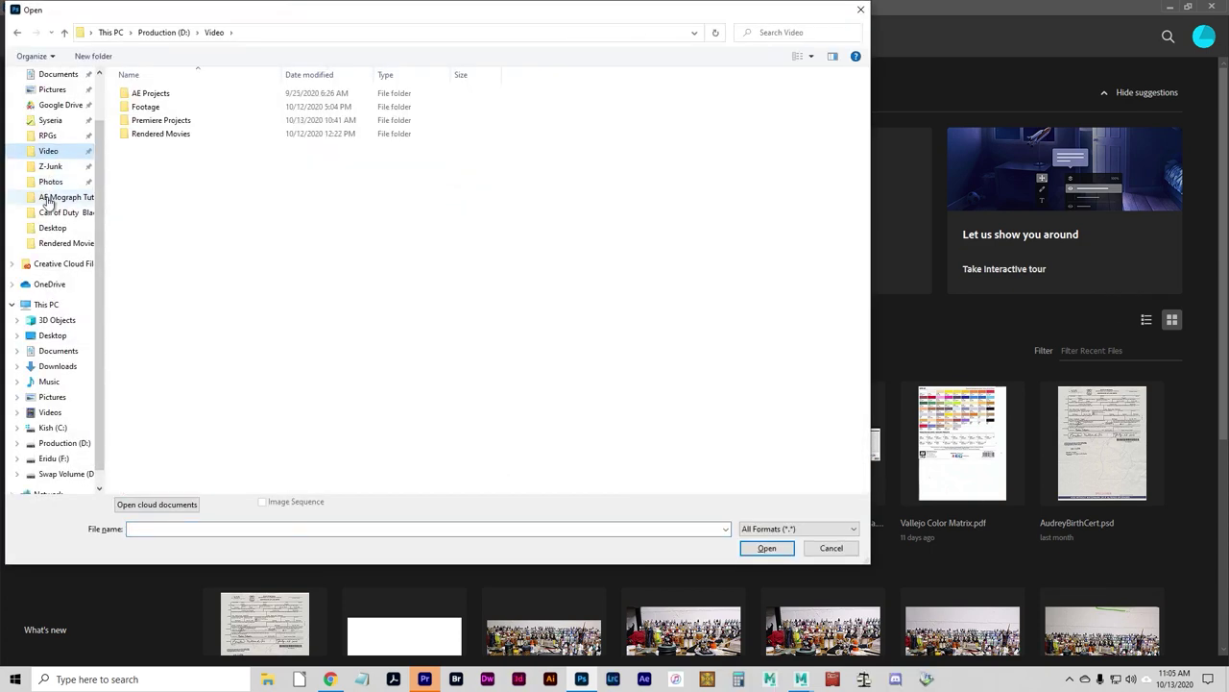
pyautogui.click(59, 365)
pyautogui.click(57, 350)
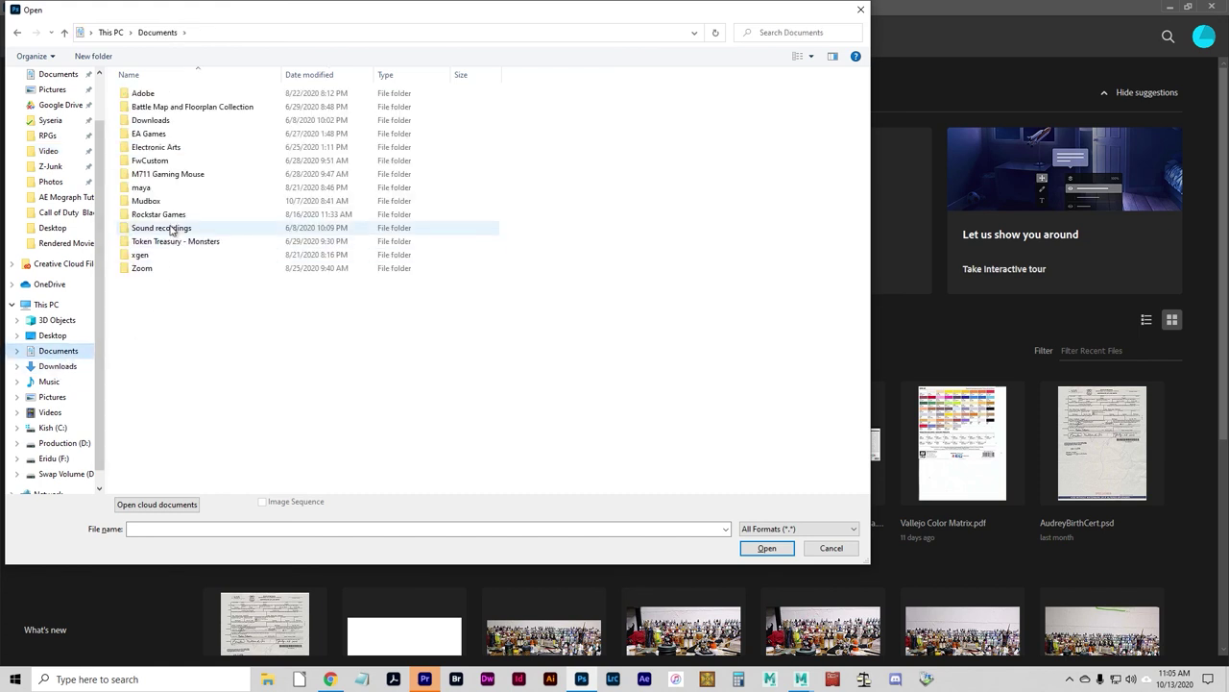
pyautogui.doubleClick(153, 187)
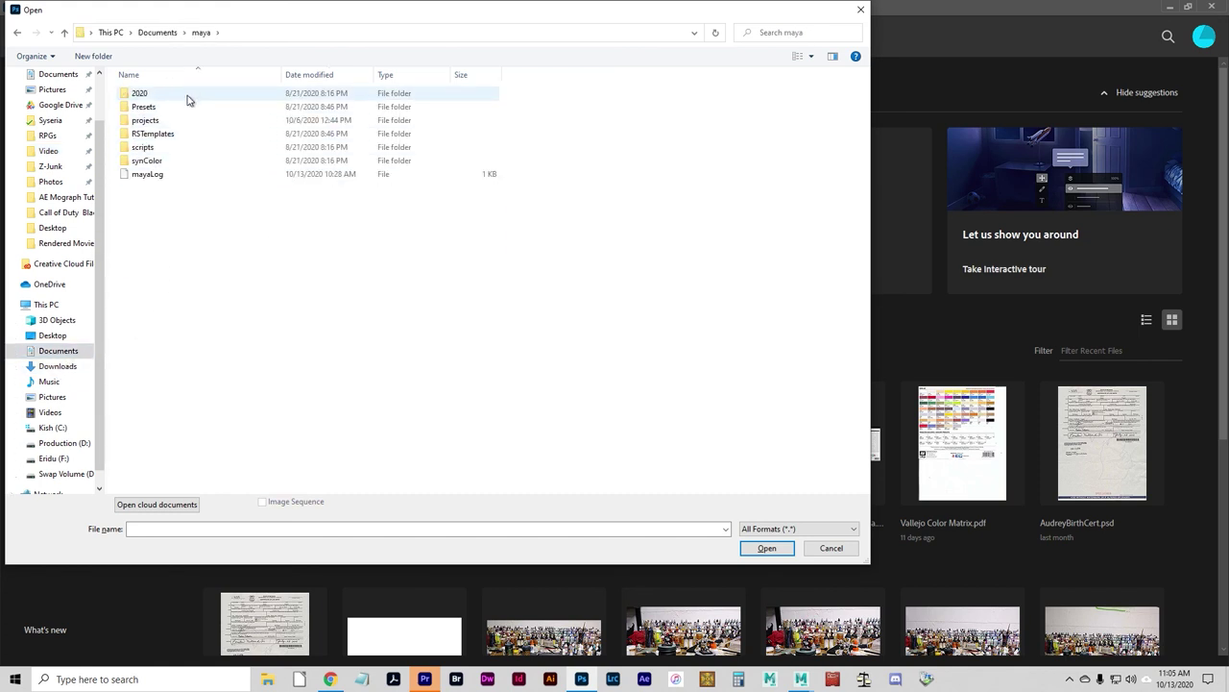
pyautogui.doubleClick(186, 95)
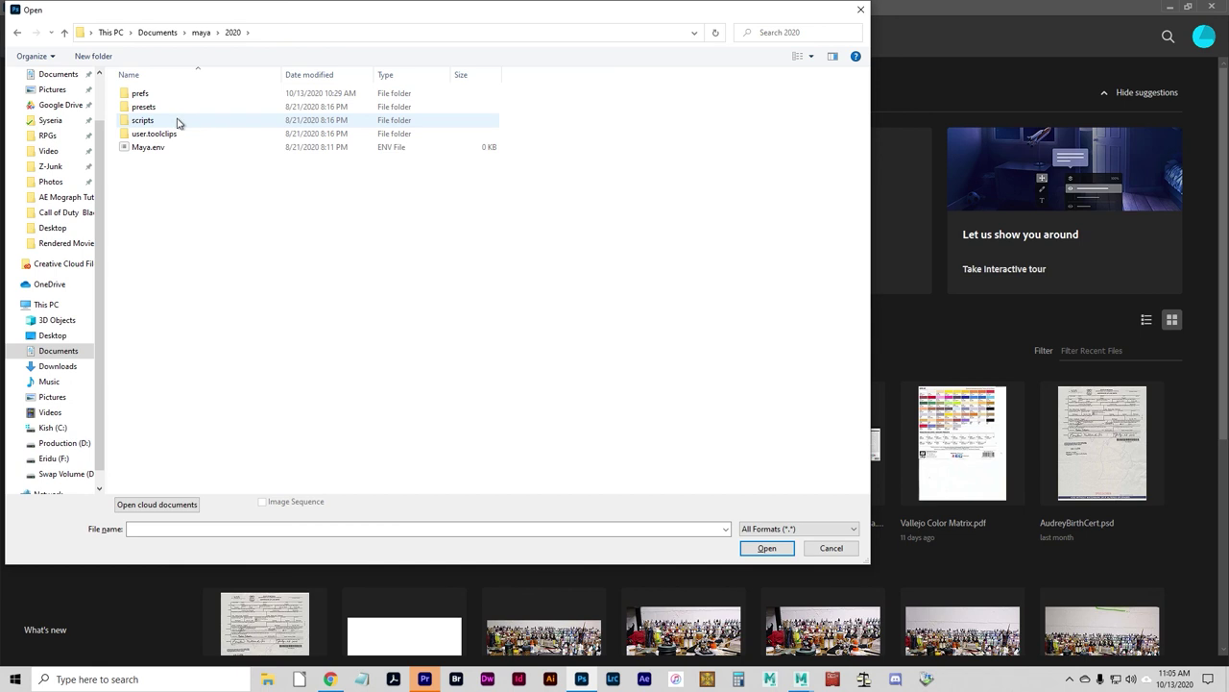
pyautogui.click(205, 34)
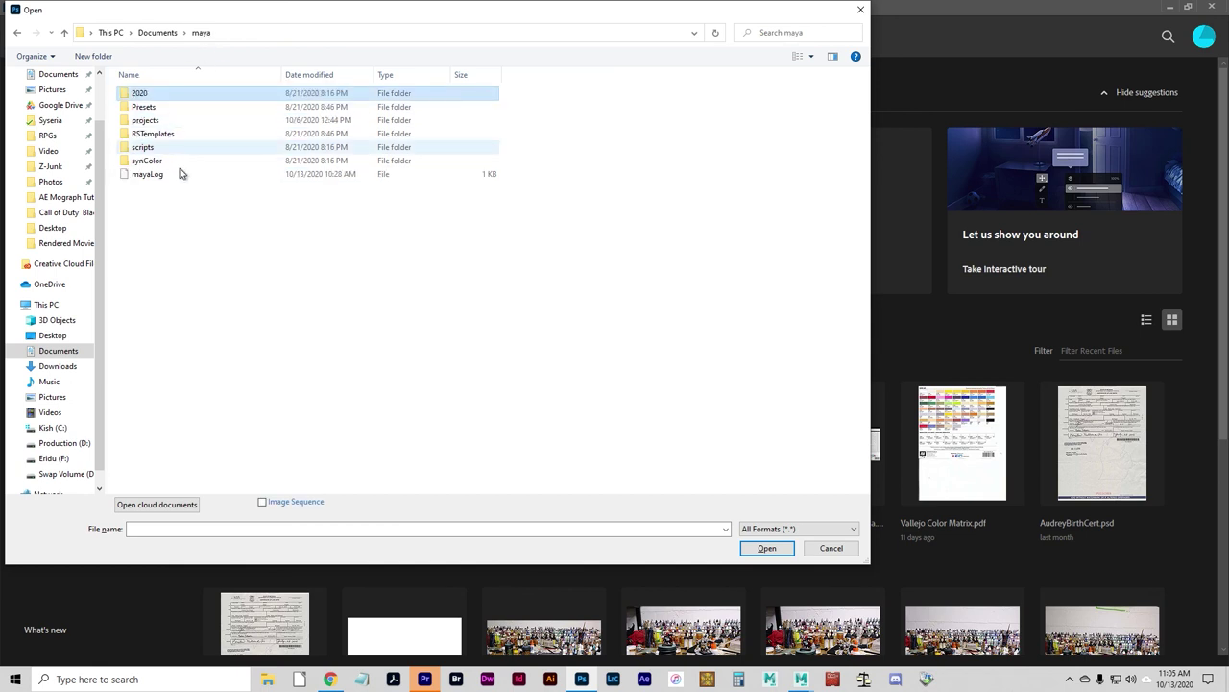
pyautogui.doubleClick(190, 122)
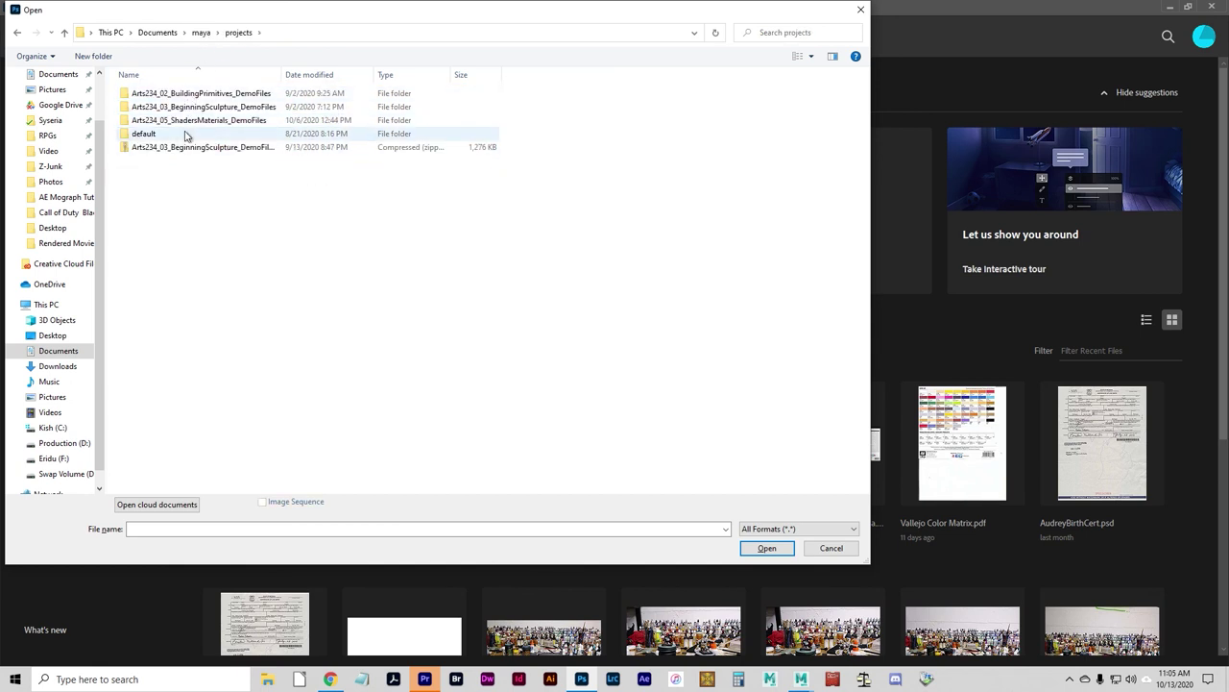
# - Open testPattern.png from the sourceimages folder of the Arts234_05_ShadersMaterials_DemoFiles project
pyautogui.doubleClick(200, 122)
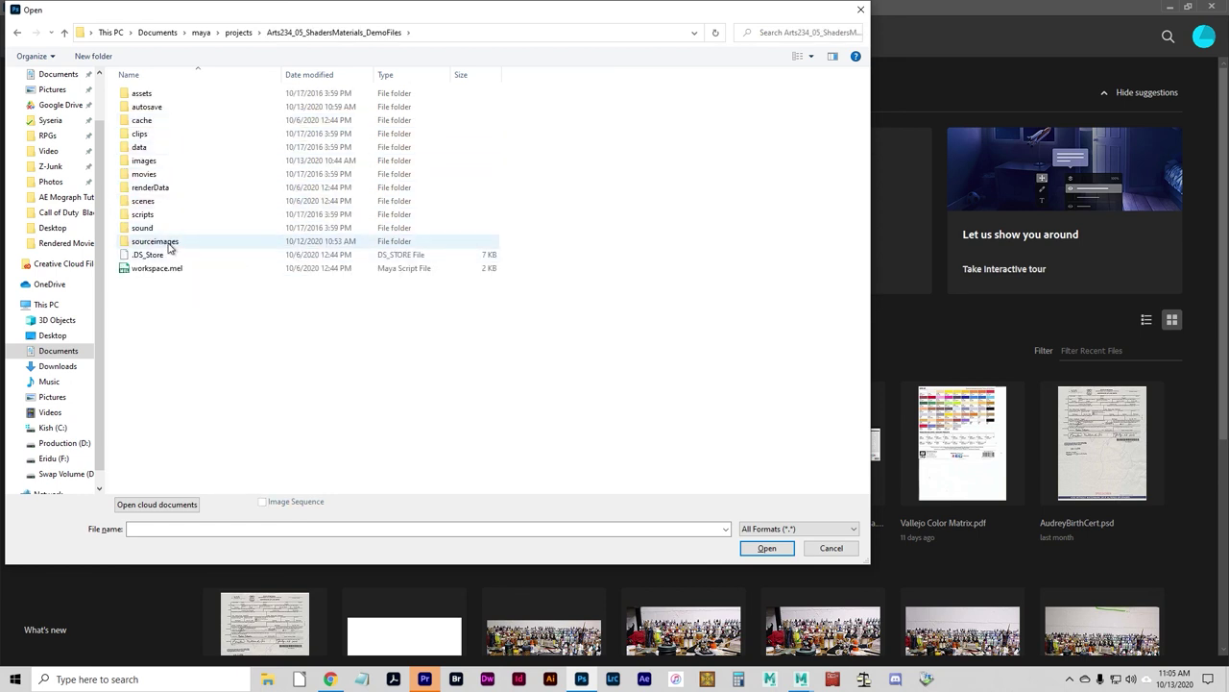
pyautogui.click(169, 245)
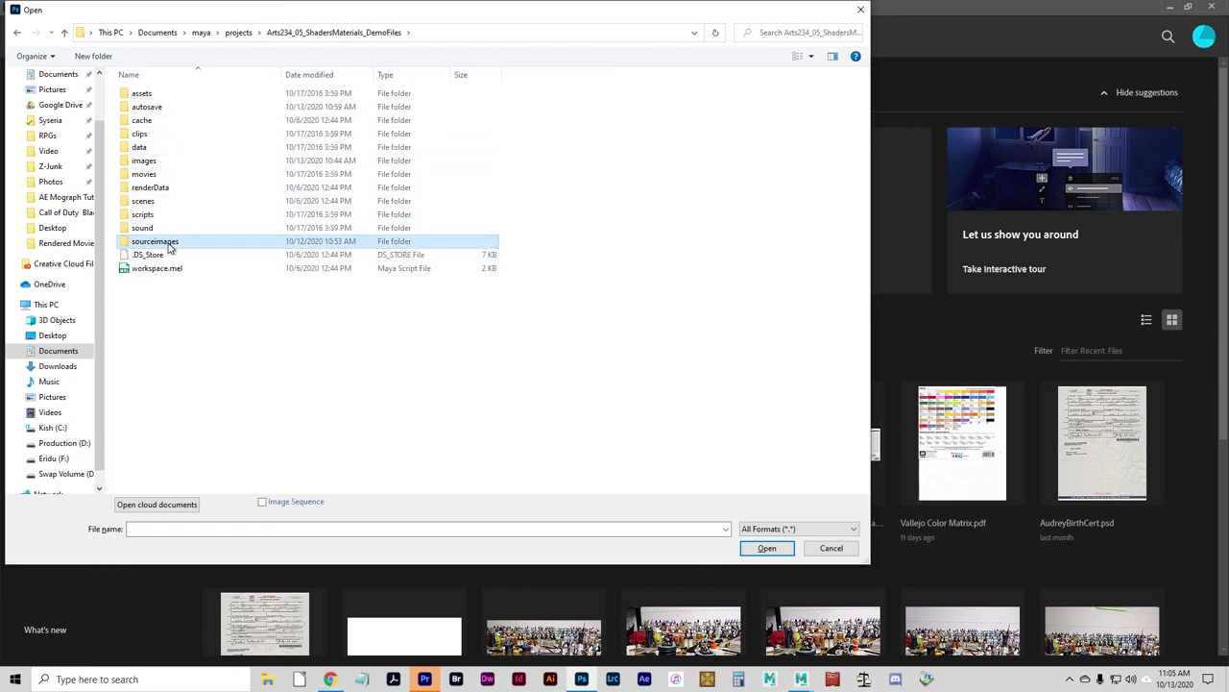
pyautogui.click(174, 162)
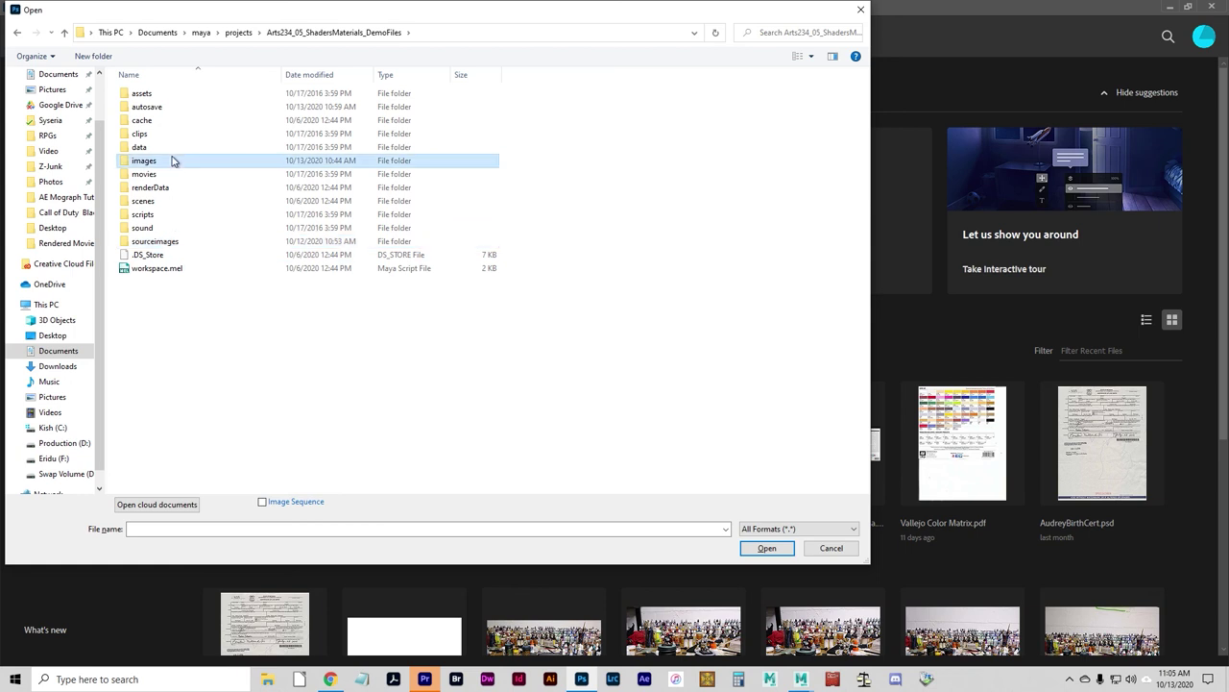
pyautogui.click(158, 246)
pyautogui.doubleClick(156, 245)
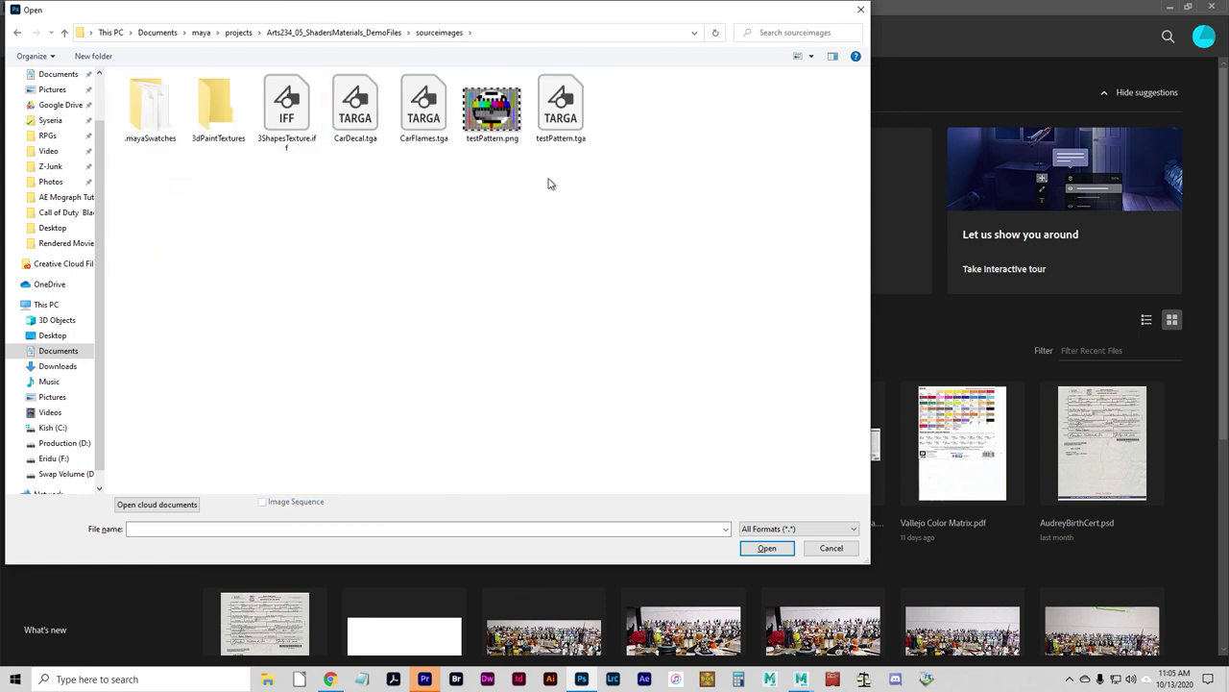
pyautogui.click(492, 111)
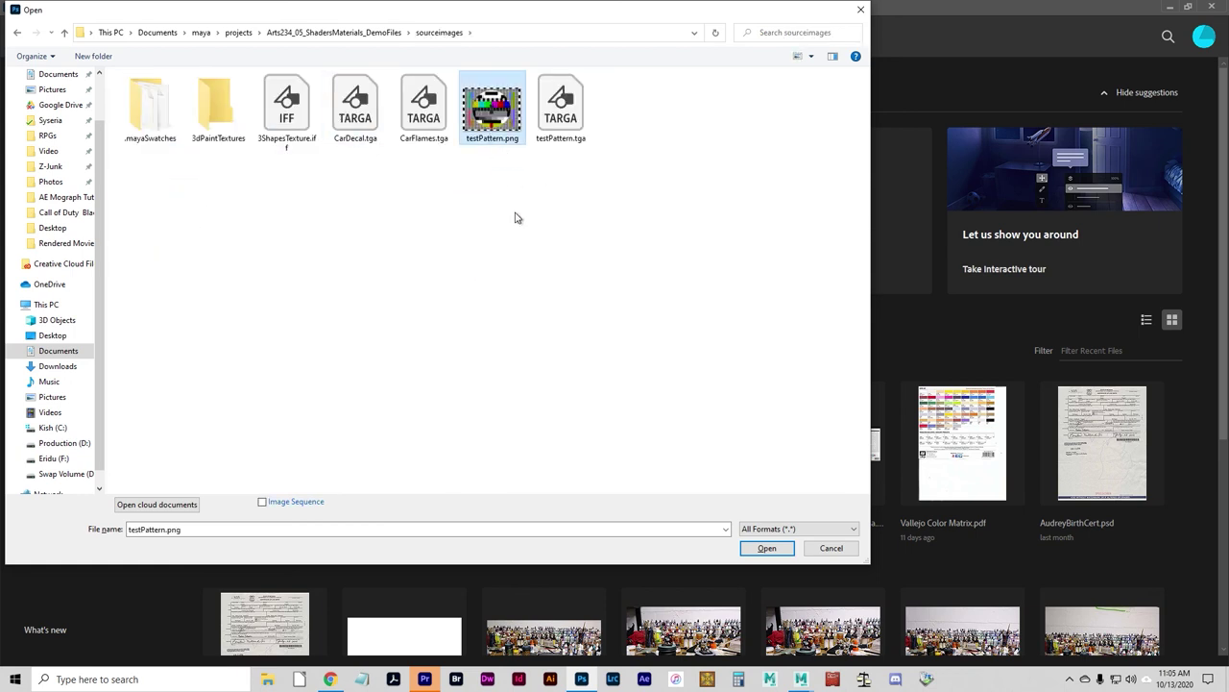
pyautogui.click(767, 551)
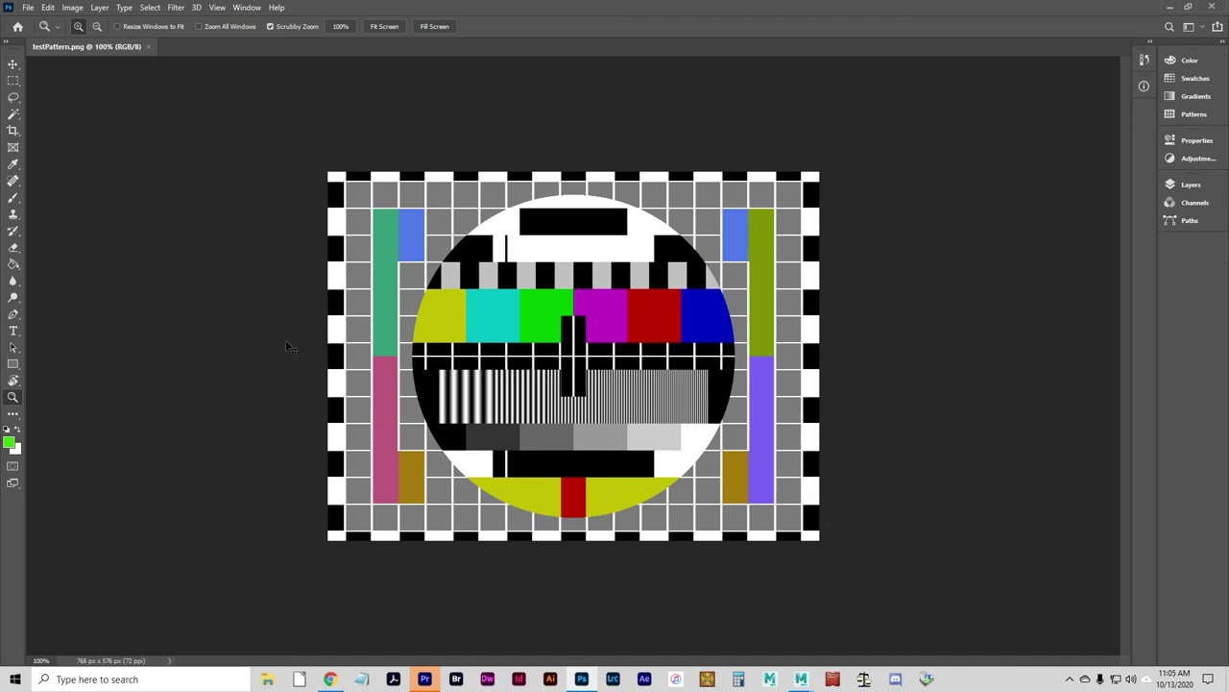
# - Desaturate the test pattern image to grayscale and enlarge its view to about 160%
pyautogui.hotkey('ctrl', 'shift', 'u')
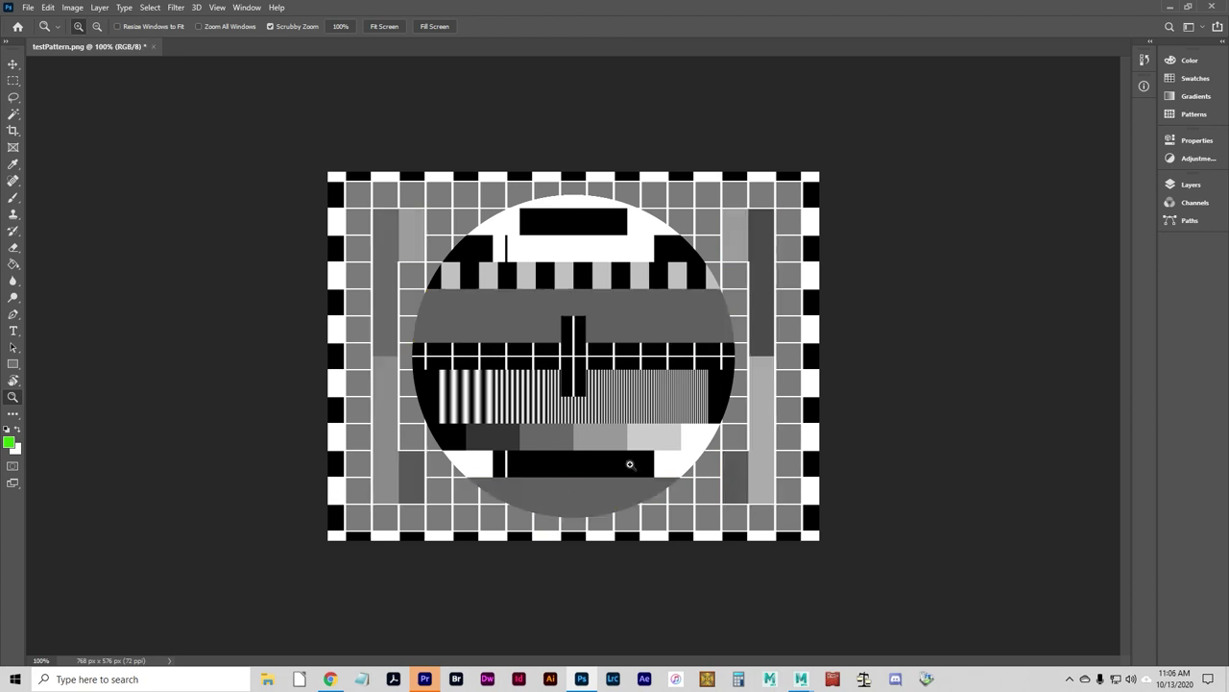
pyautogui.moveTo(630, 467); pyautogui.dragTo(645, 477)
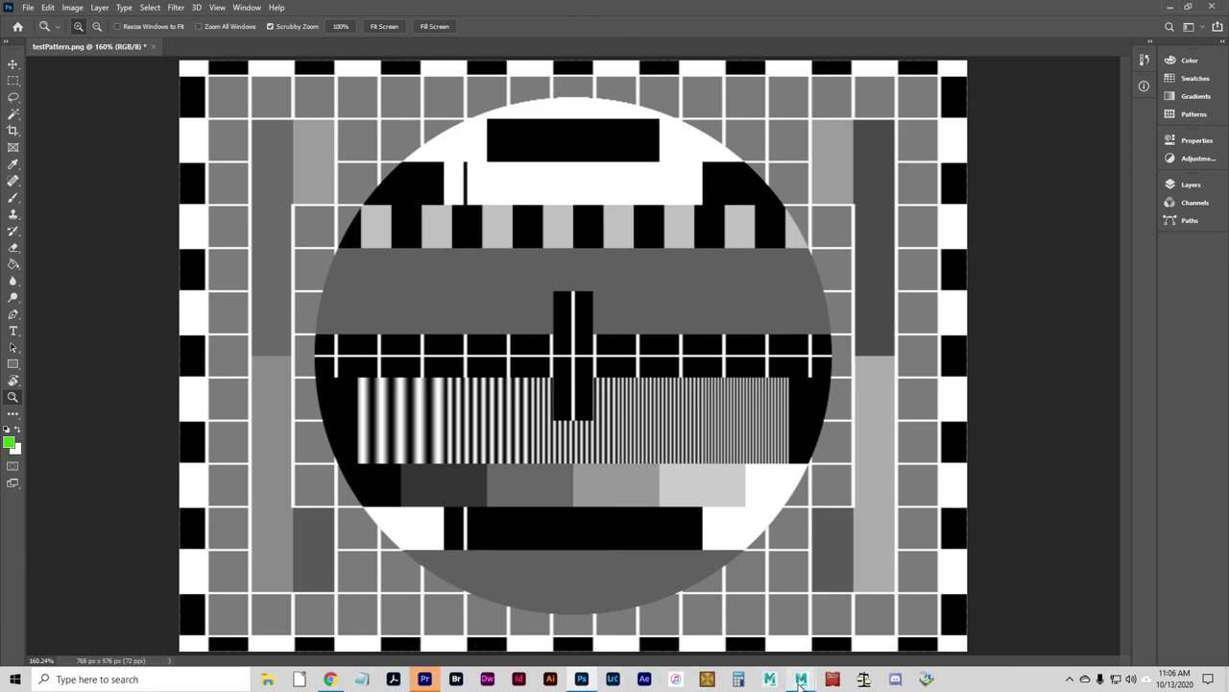
# - Switch back to Maya and examine how the pattern's gray levels correspond to the displaced mesh's raised areas
pyautogui.moveTo(801, 681)
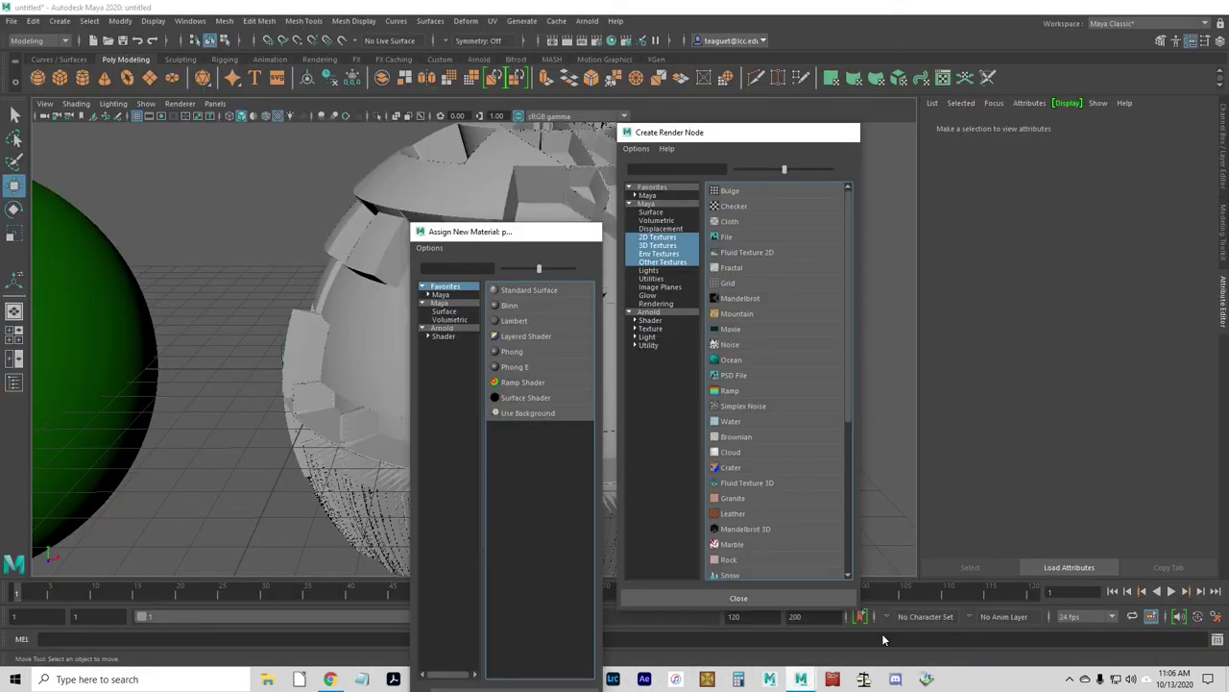
pyautogui.click(881, 633)
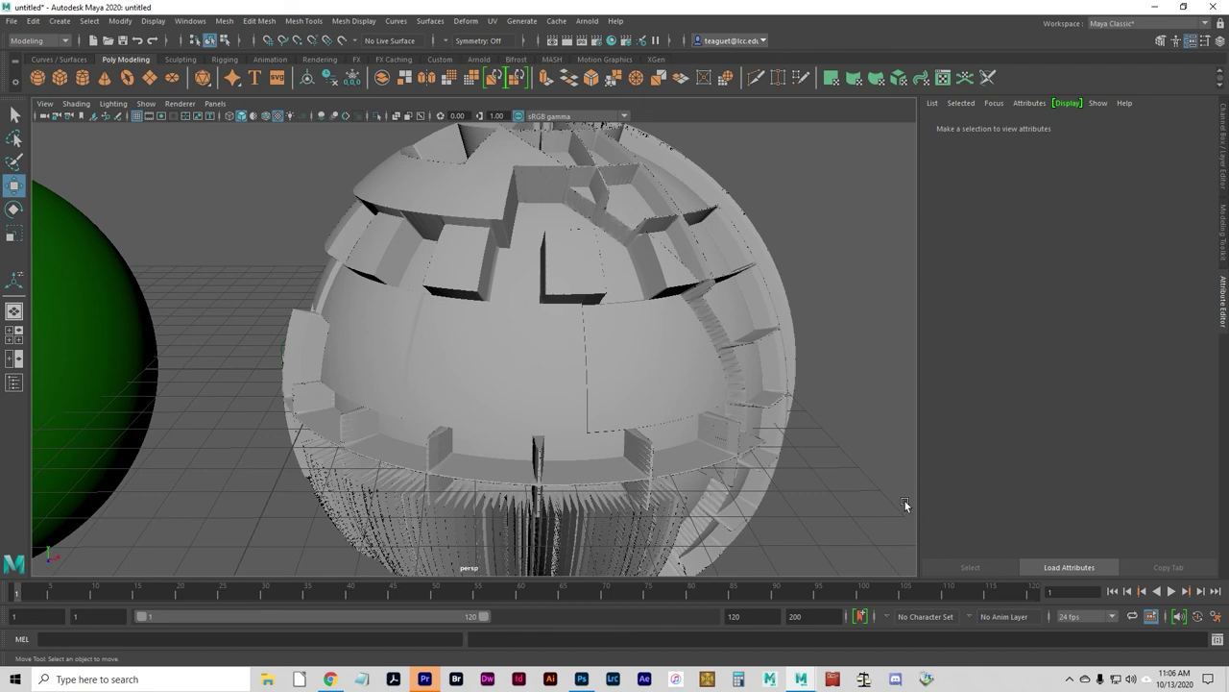
pyautogui.keyDown('alt'); pyautogui.moveTo(752, 374); pyautogui.dragTo(580, 370, button='right'); pyautogui.keyUp('alt')
pyautogui.keyDown('alt'); pyautogui.moveTo(579, 370); pyautogui.dragTo(553, 413); pyautogui.keyUp('alt')
pyautogui.keyDown('alt'); pyautogui.moveTo(552, 413); pyautogui.dragTo(569, 403, button='right'); pyautogui.keyUp('alt')
pyautogui.keyDown('alt'); pyautogui.moveTo(569, 403); pyautogui.dragTo(535, 417); pyautogui.keyUp('alt')
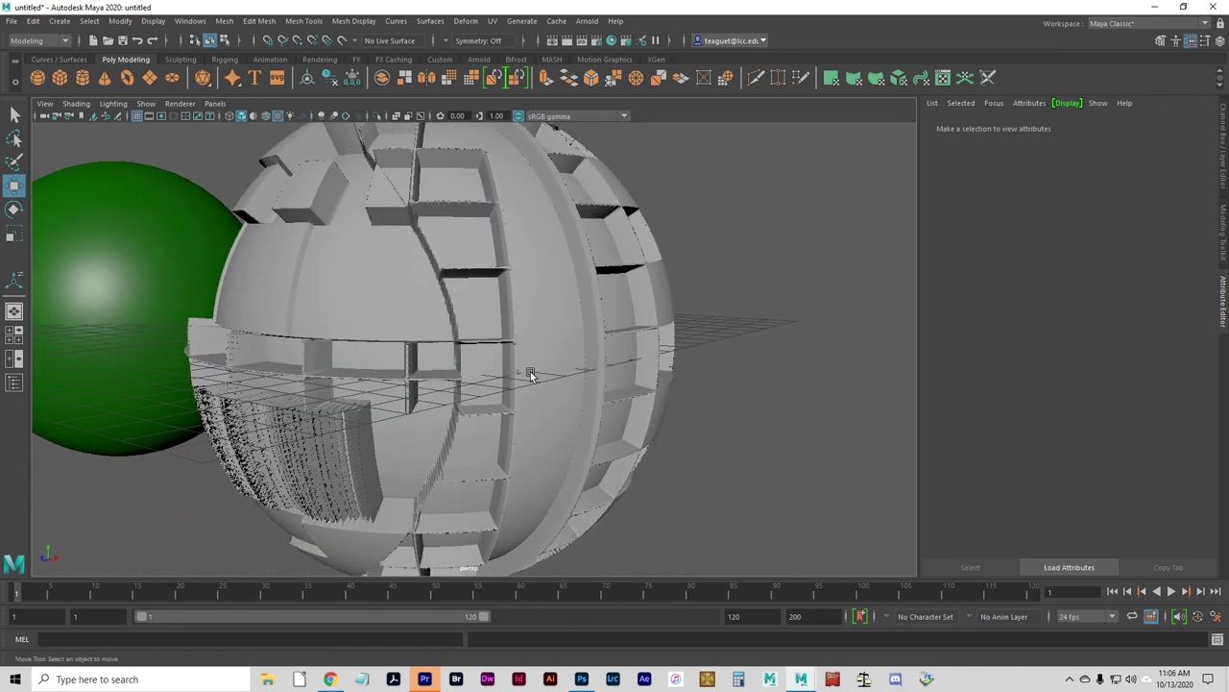